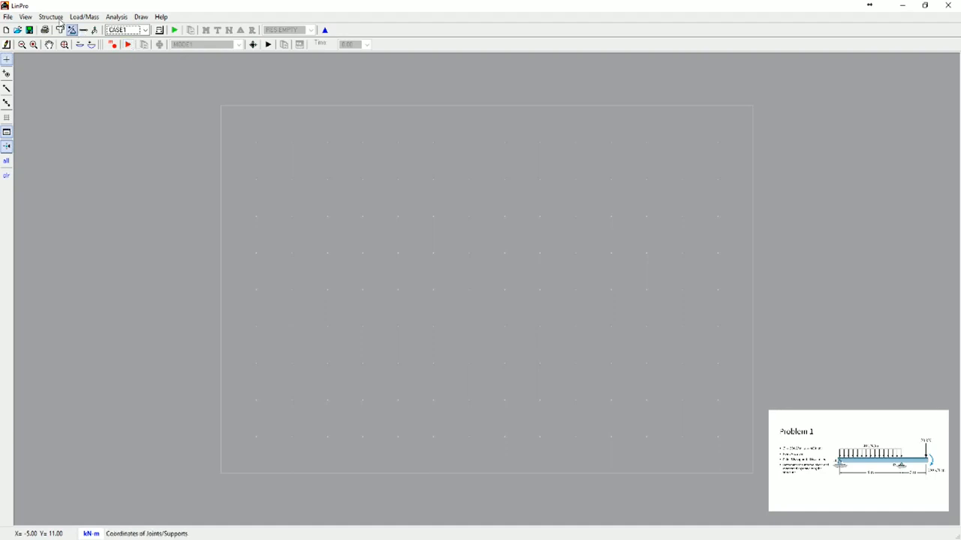
click(50, 17)
mouse_move(83, 18)
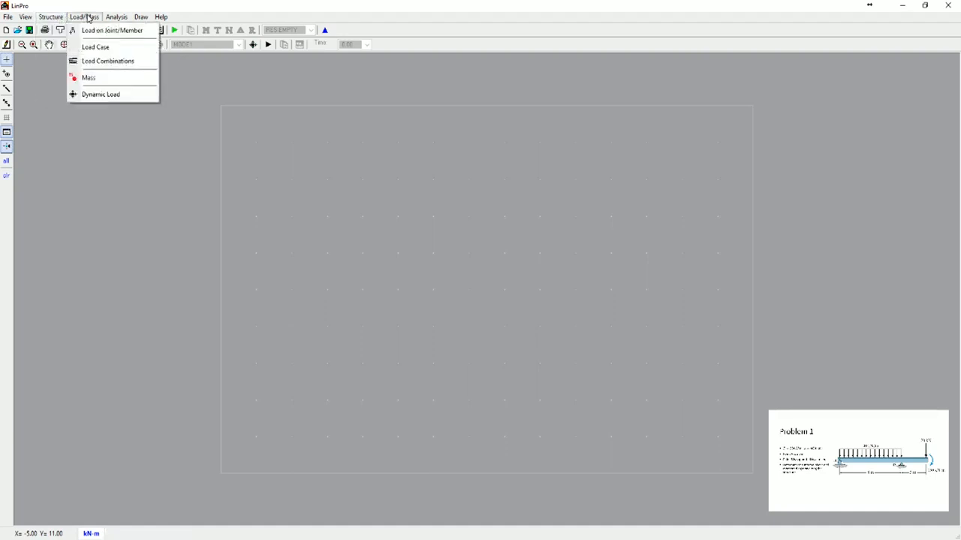
mouse_move(117, 19)
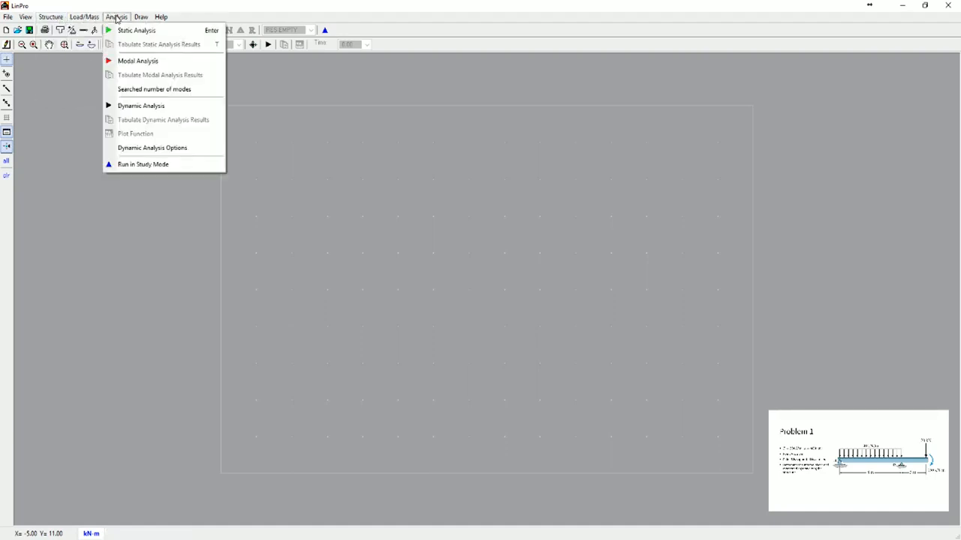
click(294, 202)
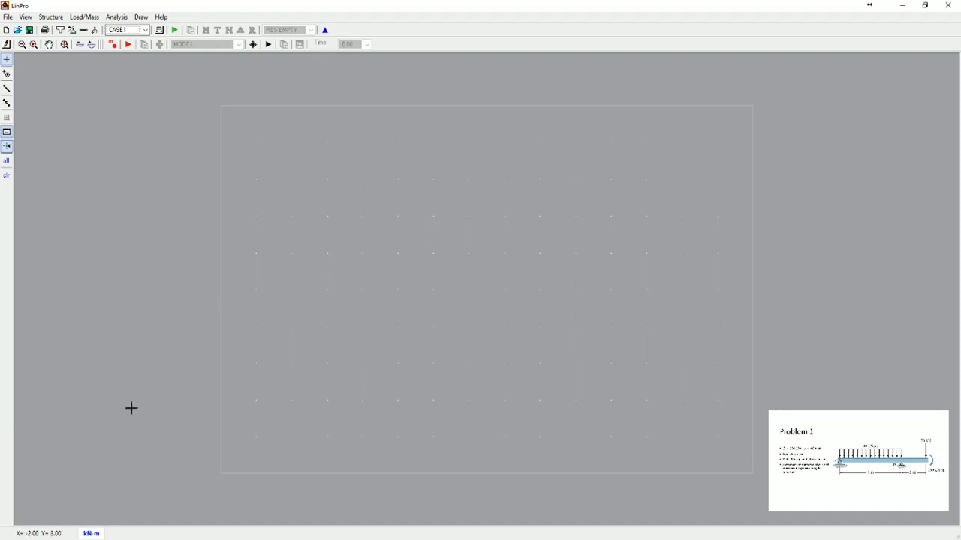
- Set the units to kN-m and the drawing grid's system width to 20.00
click(98, 536)
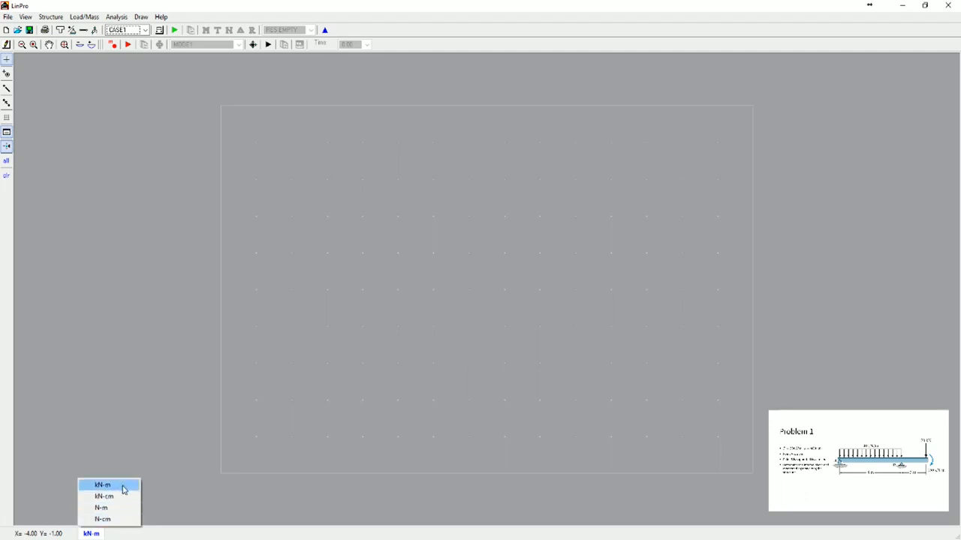
click(123, 485)
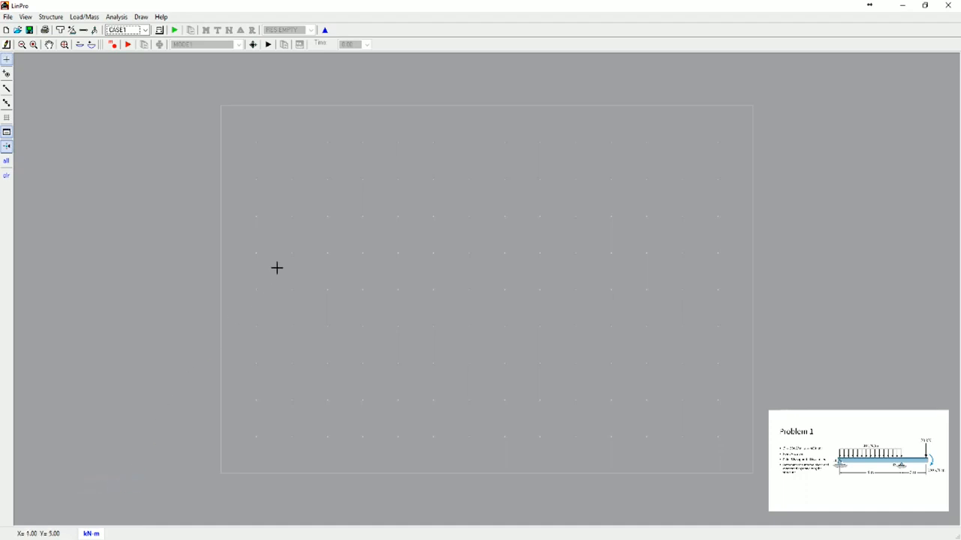
key(n)
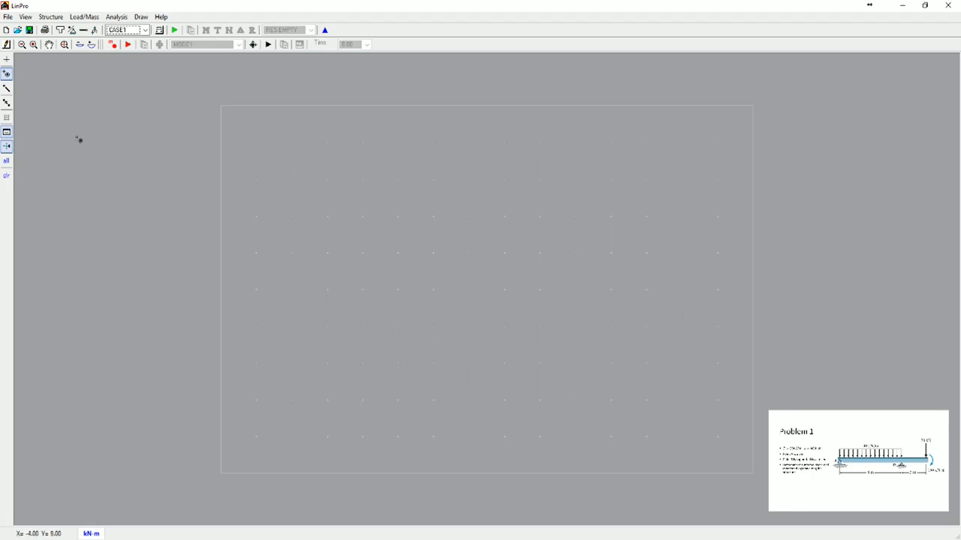
click(6, 123)
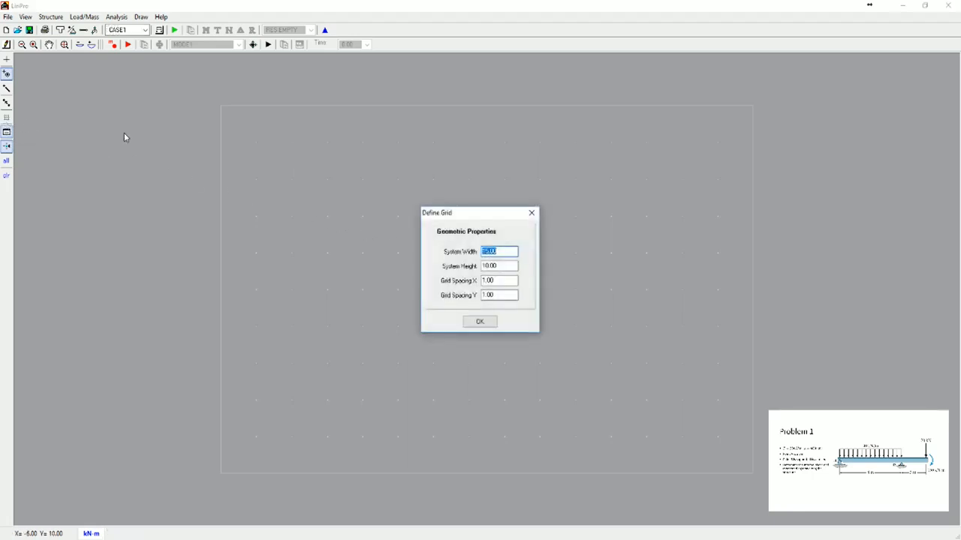
text(15.00)
text(20)
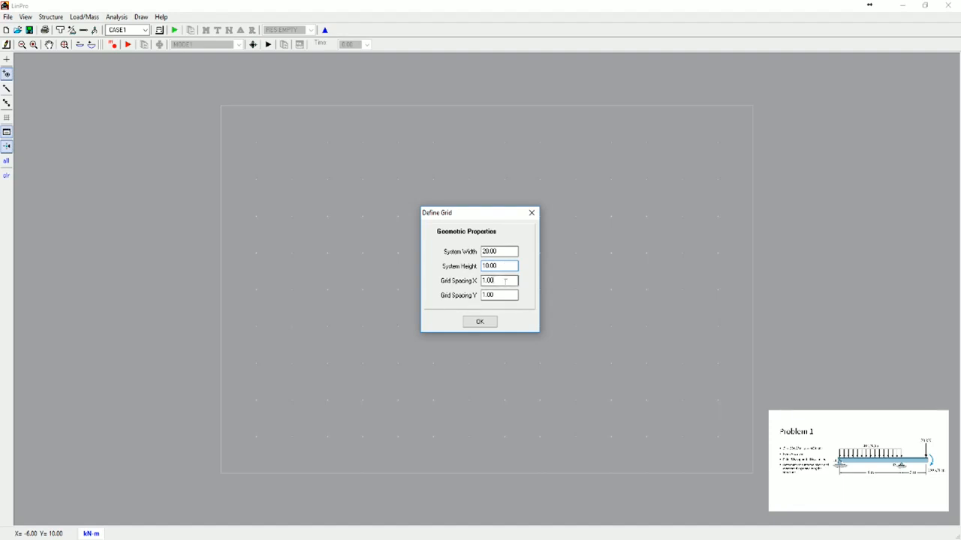
click(503, 297)
click(487, 325)
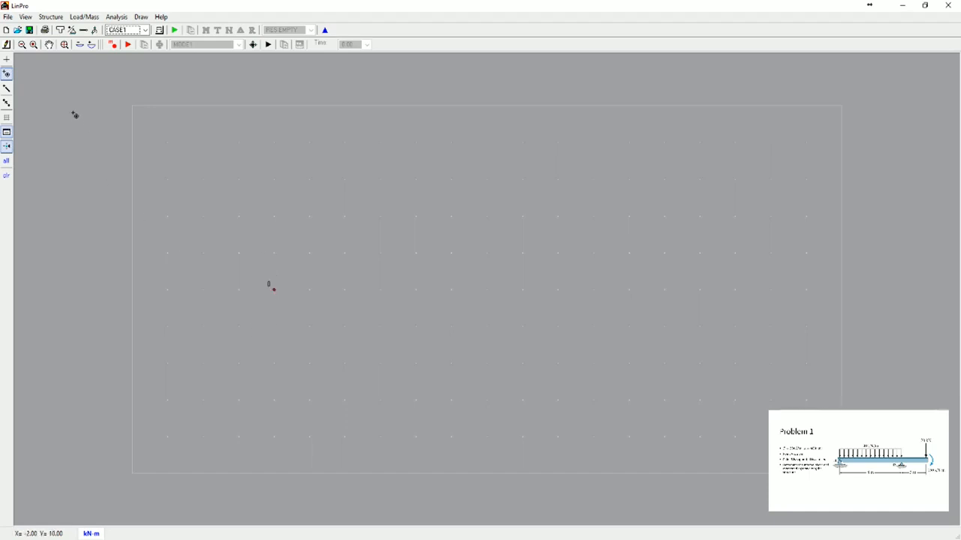
- Add a joint at X 12, Y 5 in the coordinates of joints and supports
click(72, 30)
drag(113, 62, 421, 122)
click(359, 160)
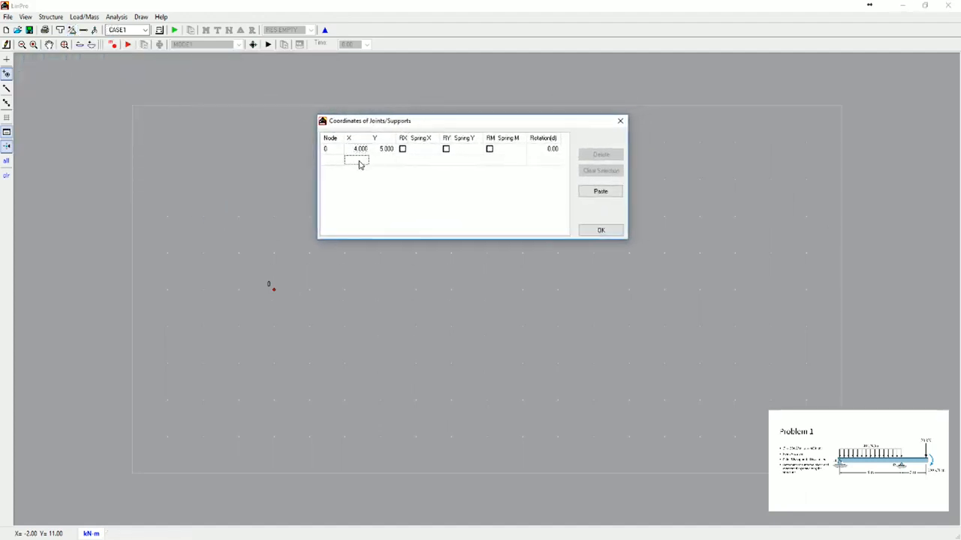
click(360, 163)
text(12)
key(Tab)
text(5)
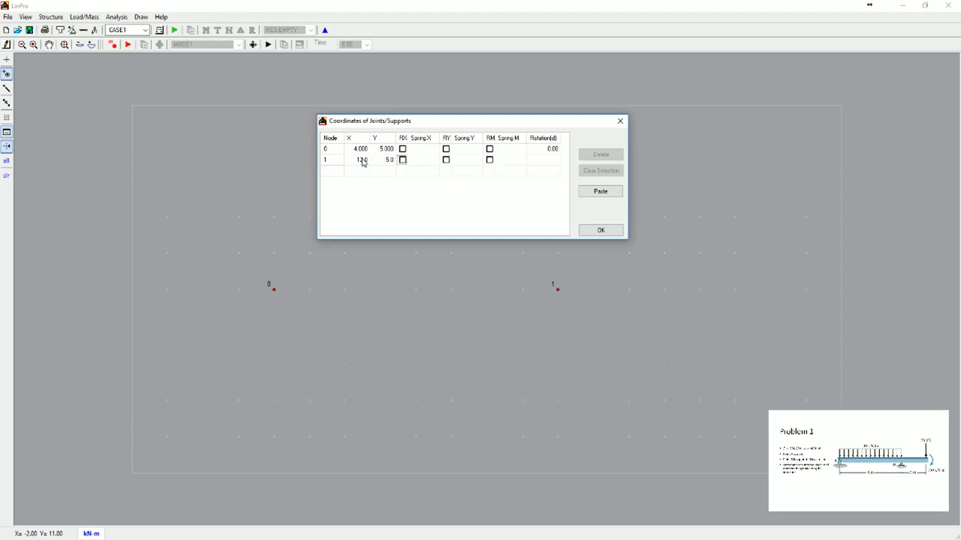
- Add another joint at X 15, Y 5 for the free end of the overhang
click(358, 172)
text(15.0)
key(Tab)
text(5)
key(Tab)
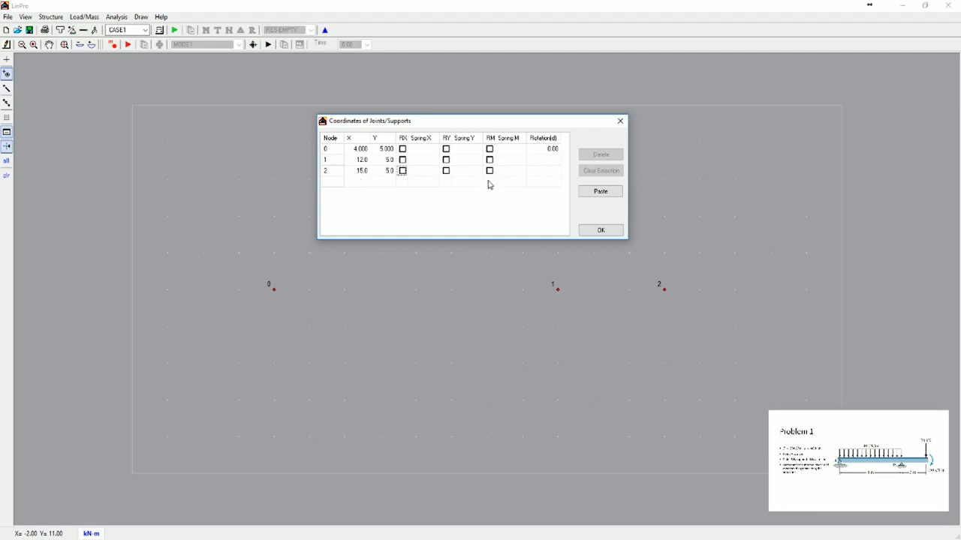
- Restrain joint 0 in X and Y as a pin and joint 1 in Y as a roller
drag(475, 122, 456, 127)
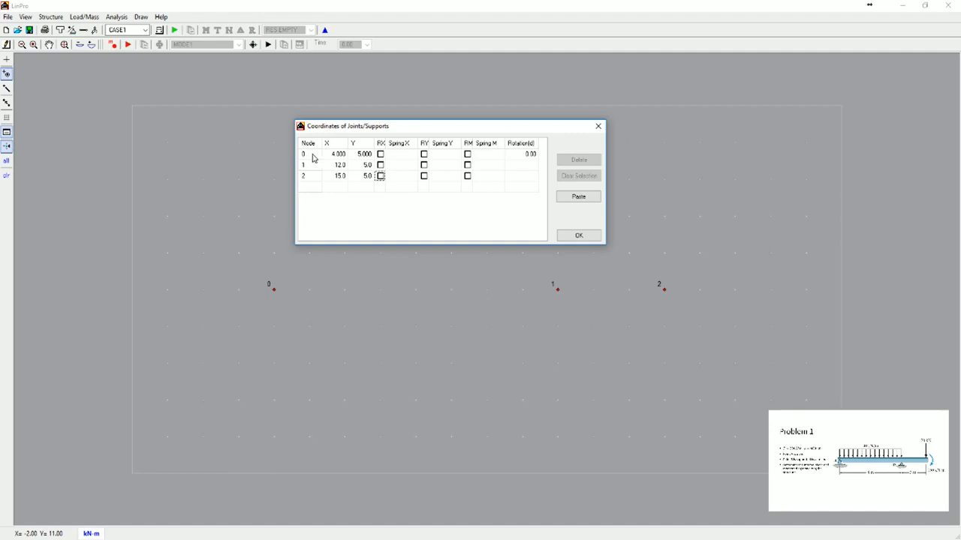
click(380, 154)
click(424, 154)
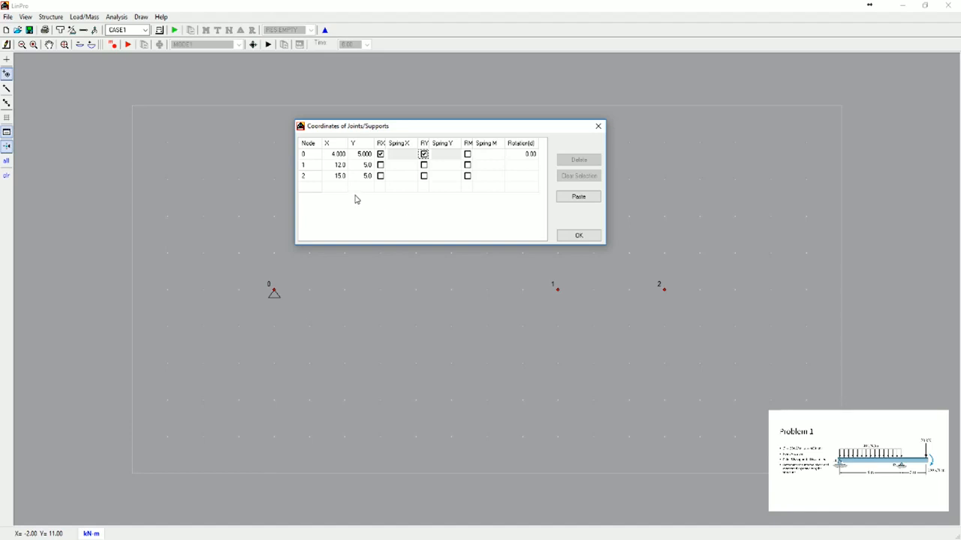
click(424, 165)
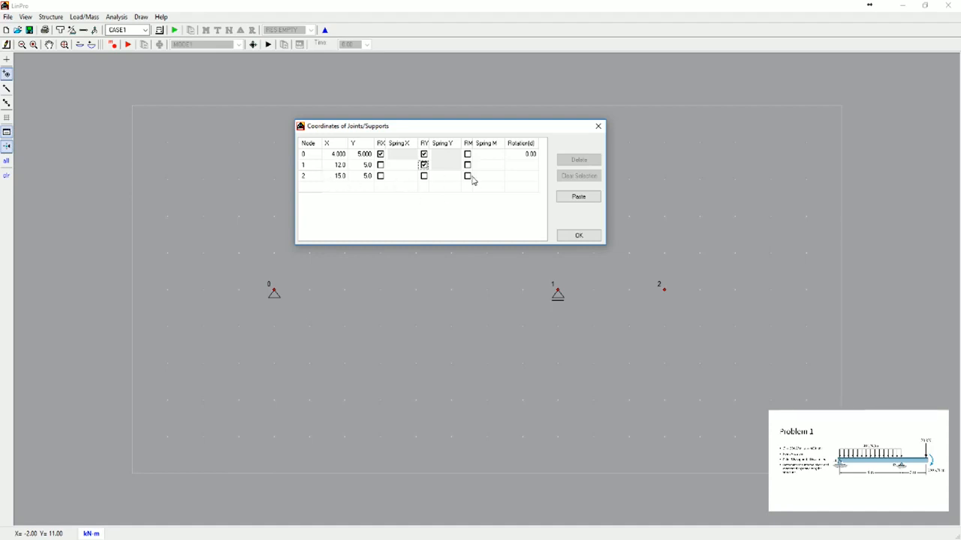
click(587, 238)
key(Escape)
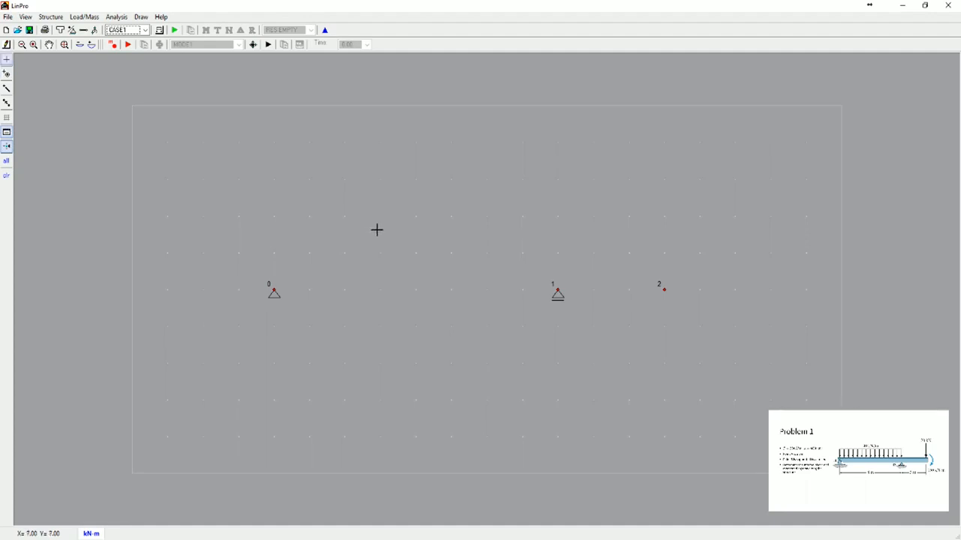
- Draw TYPE1 beam members from joint 0 to joint 1 and from joint 1 to joint 2
click(7, 90)
click(273, 290)
click(557, 291)
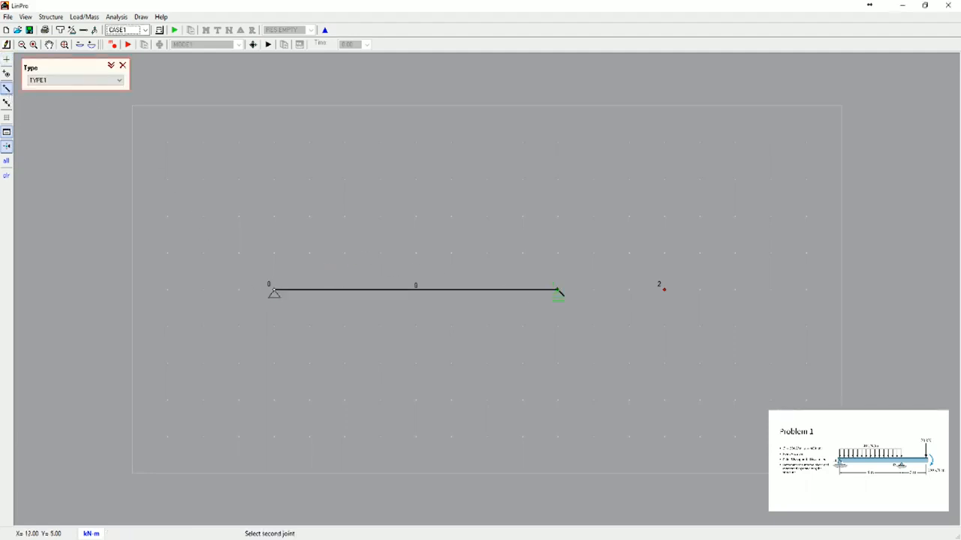
click(663, 290)
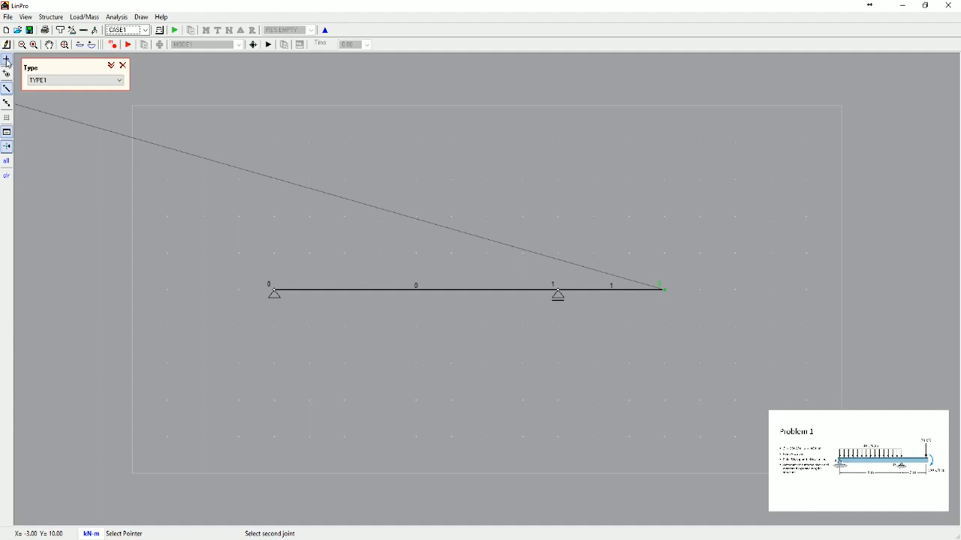
click(7, 62)
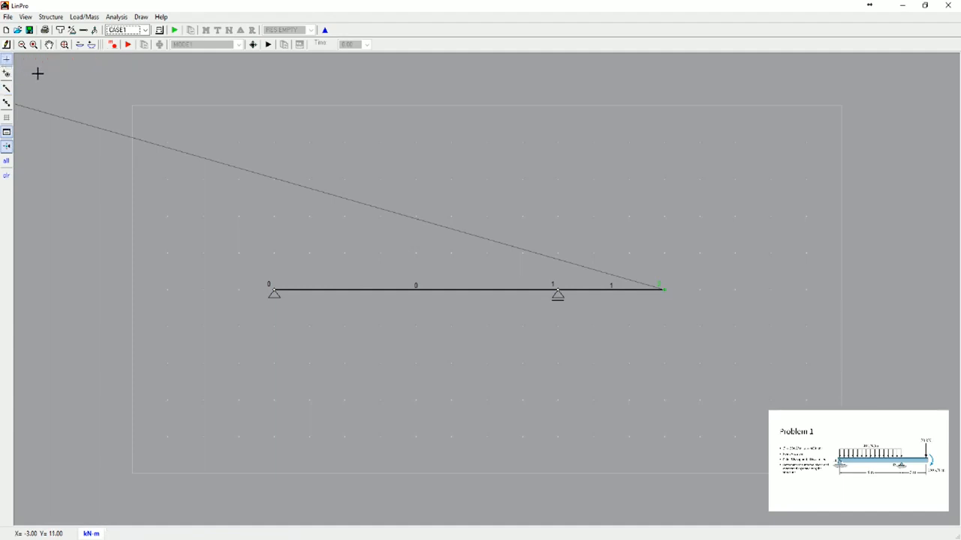
click(242, 180)
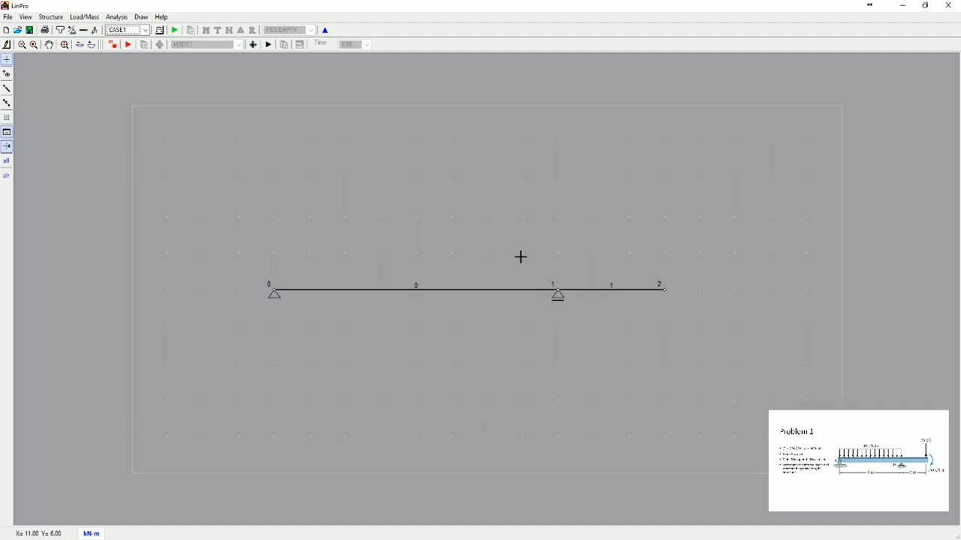
- Change the leading digit of TYPE1's cross section area to 4 and save the modified member type
click(62, 32)
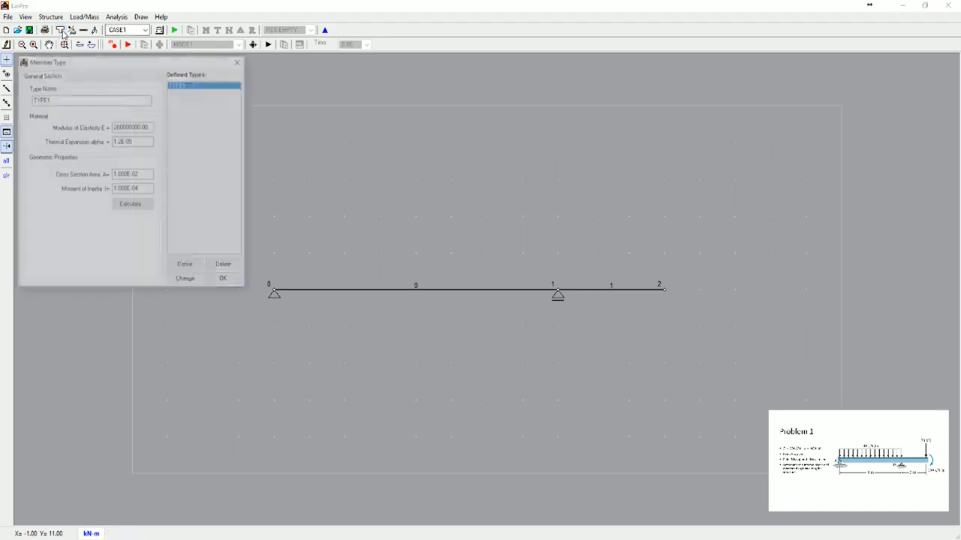
drag(108, 65, 532, 151)
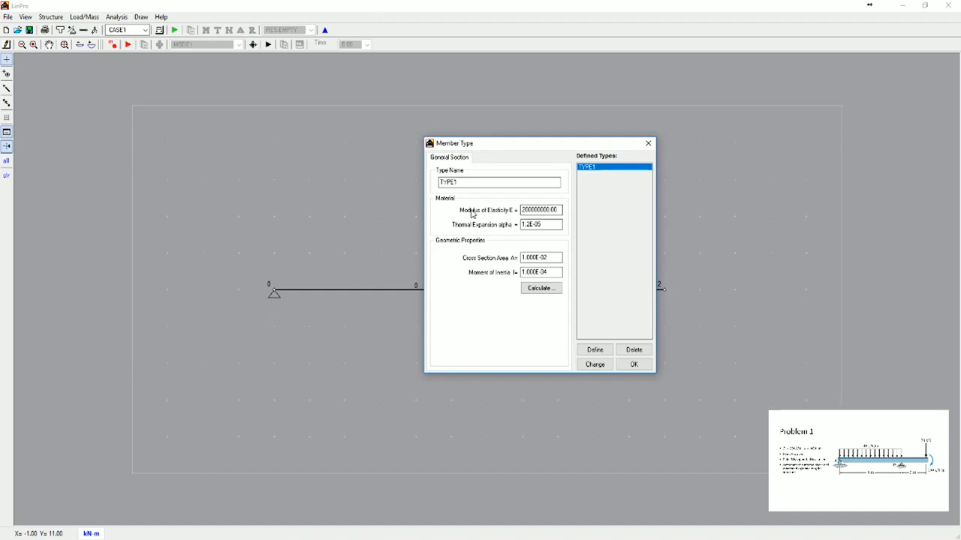
drag(556, 209, 515, 211)
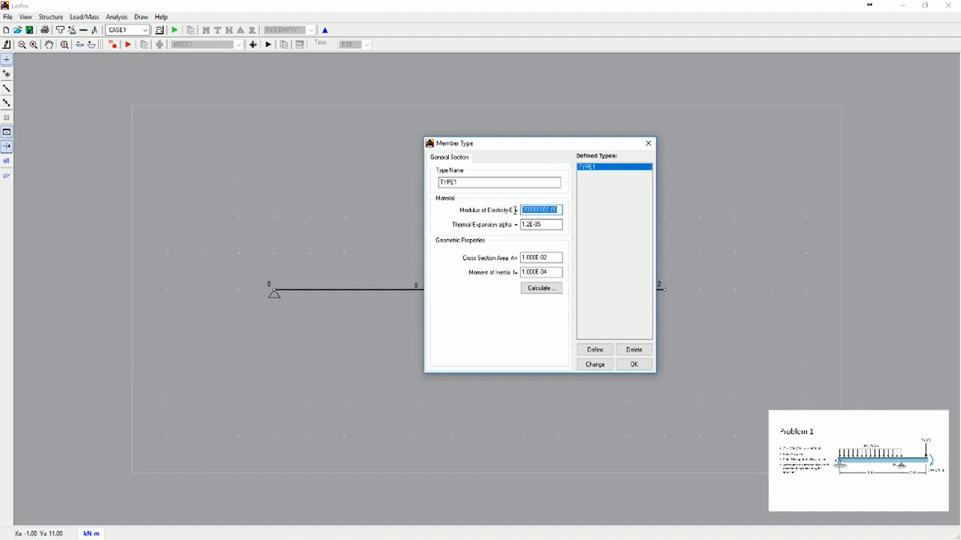
click(523, 258)
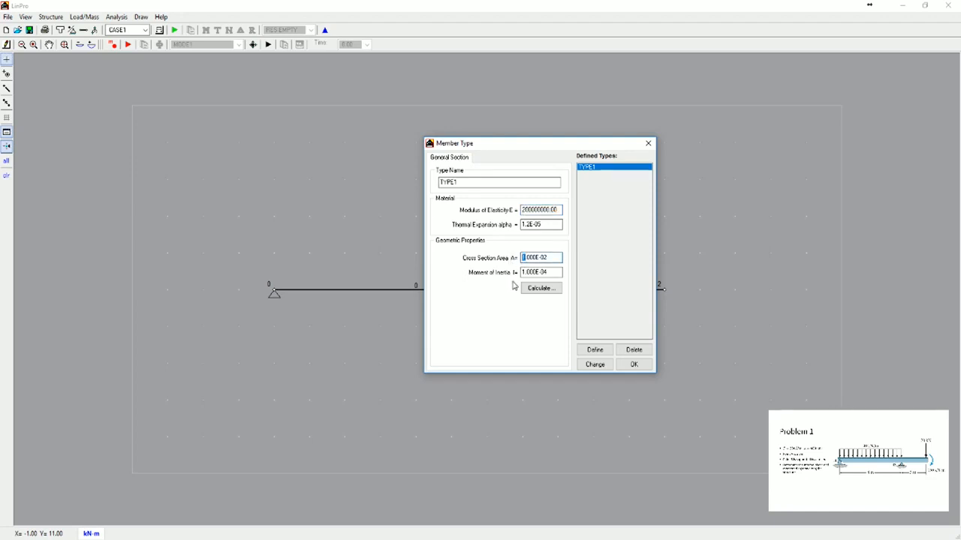
text(4)
click(594, 366)
click(635, 365)
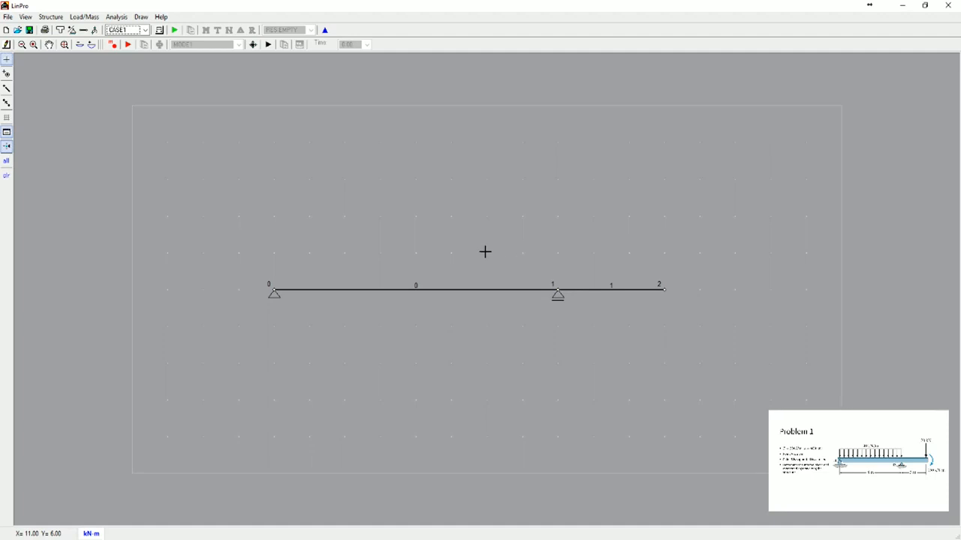
- Start a distributed load in CASE1 along Global Y with both p1 and p2 set to -40
click(96, 34)
drag(519, 101, 498, 101)
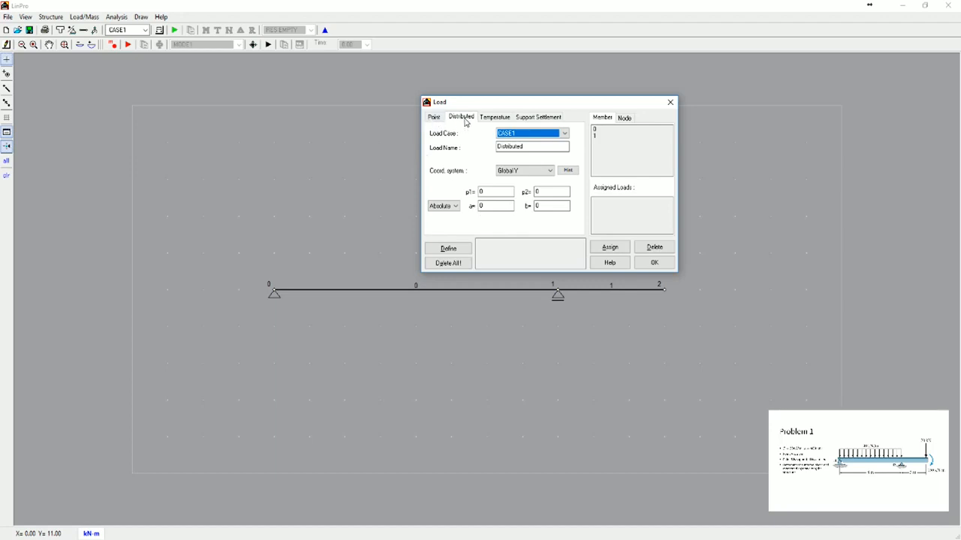
key(Tab)
key(Tab)
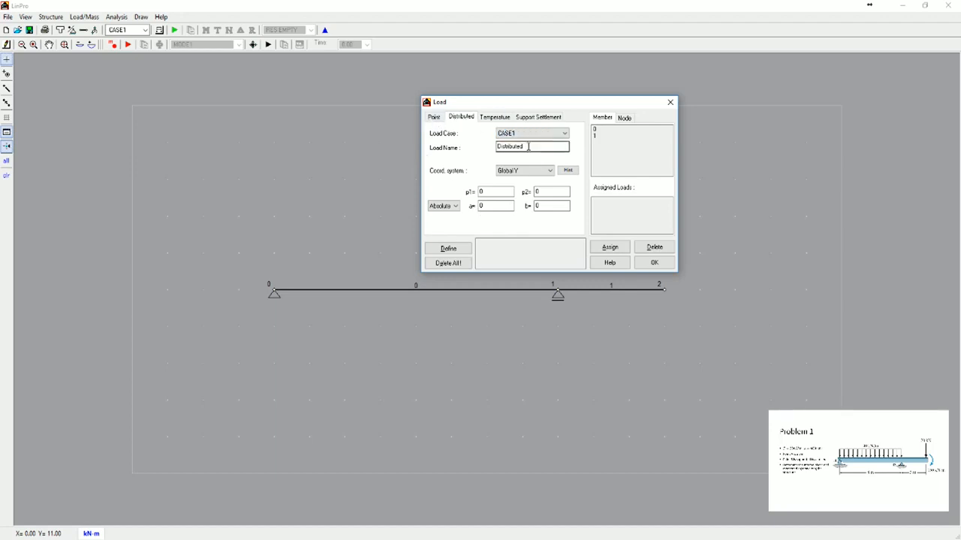
key(Tab)
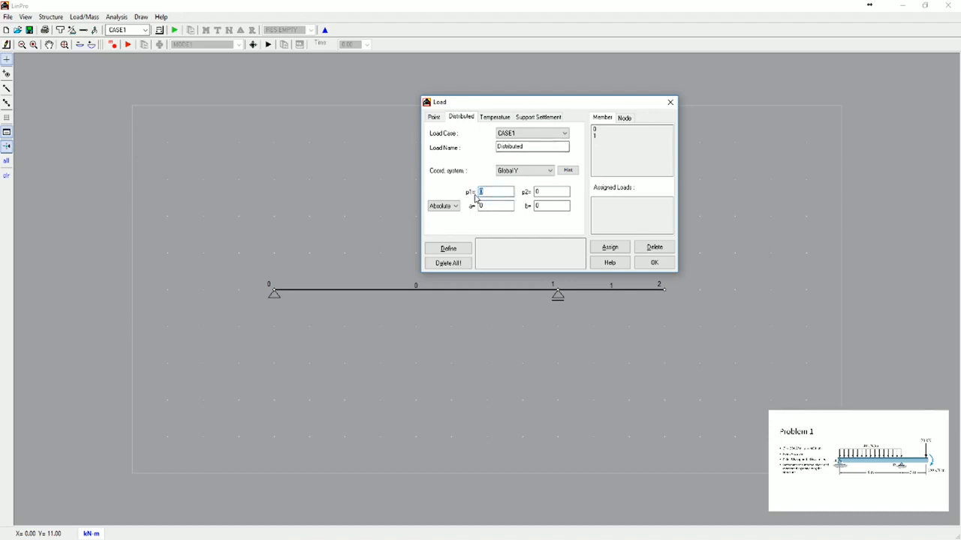
text(40)
key(Tab)
text(40)
key(Tab)
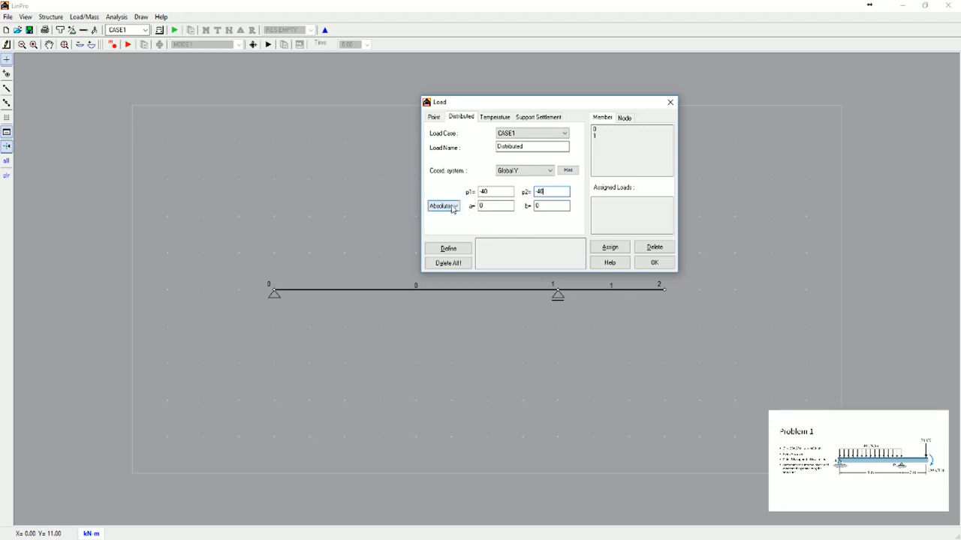
- Set the distributed load's extent to Relative with a = 0 and b = 1, and define the load
click(454, 208)
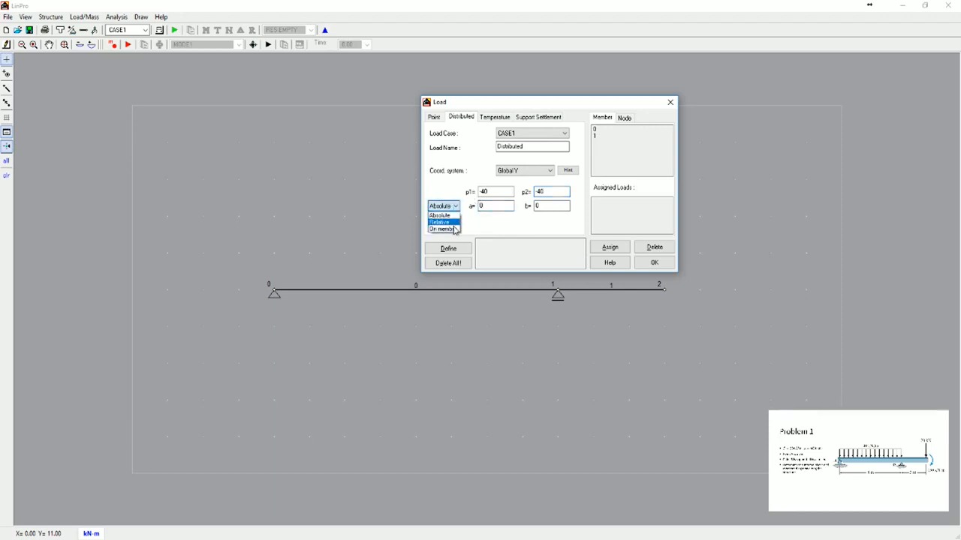
click(441, 223)
click(492, 206)
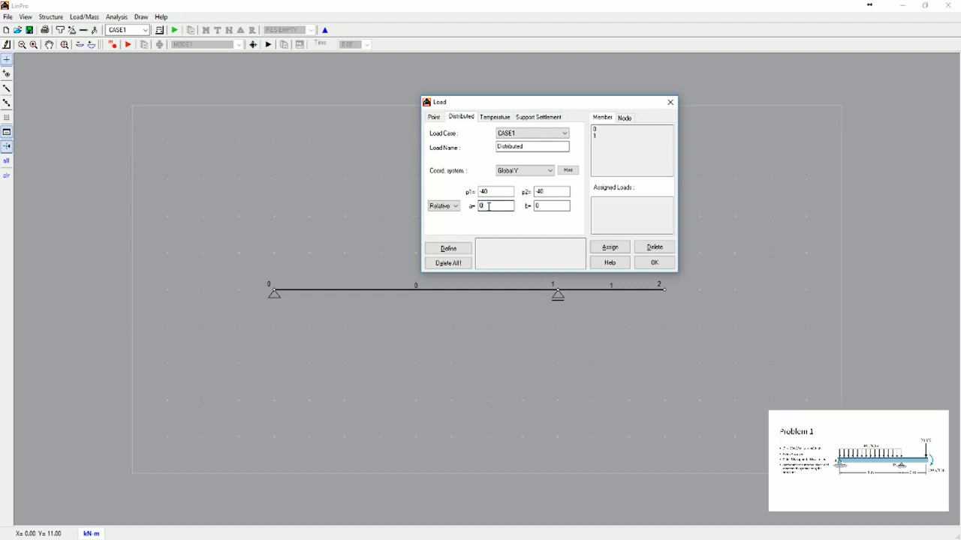
key(Tab)
text(1)
click(455, 250)
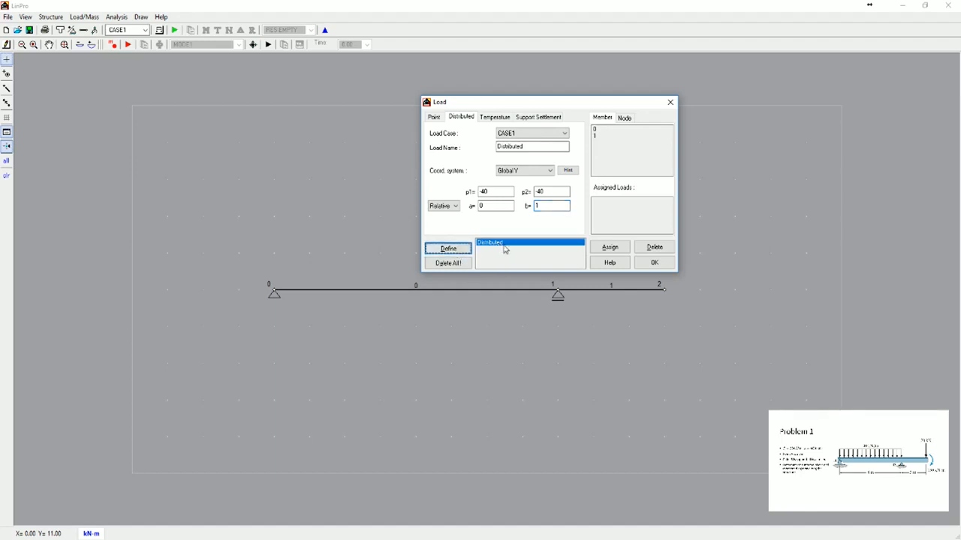
- Assign the defined distributed load to member 0
click(604, 131)
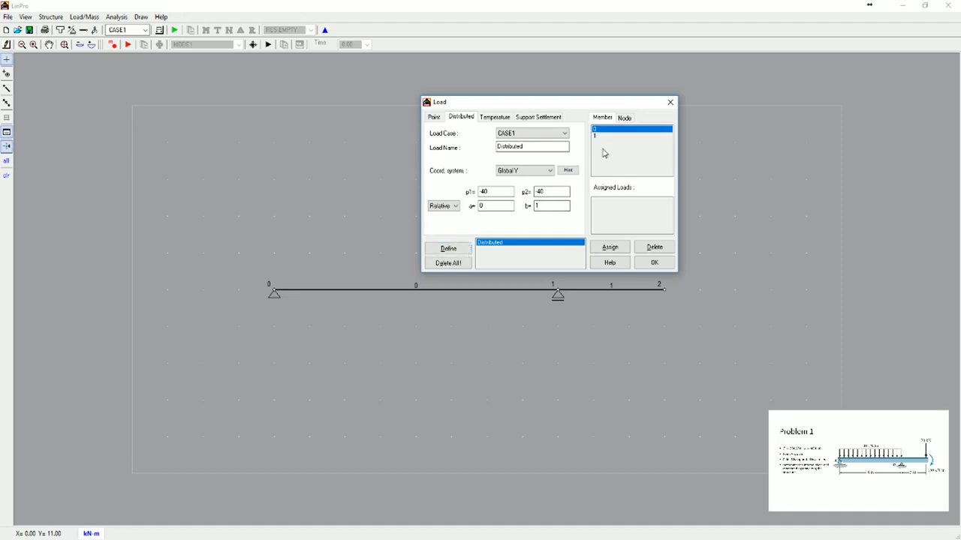
click(612, 249)
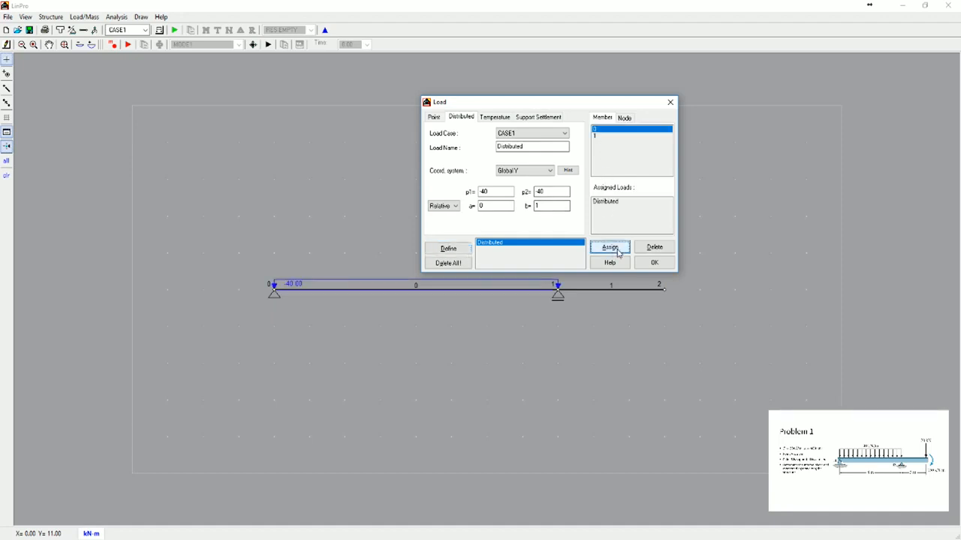
drag(573, 105, 544, 85)
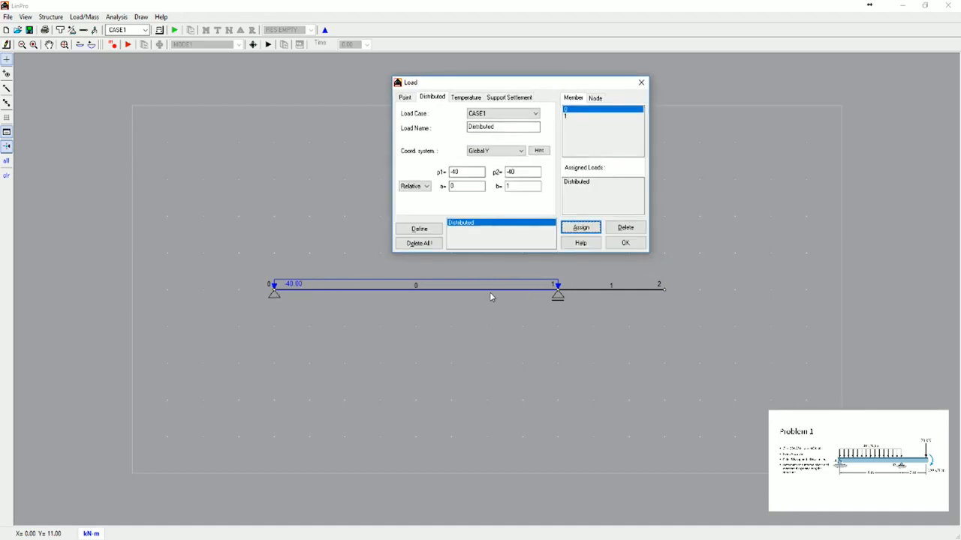
- Define a point load named Point Load in CASE1 with Force Y set to -20
click(405, 98)
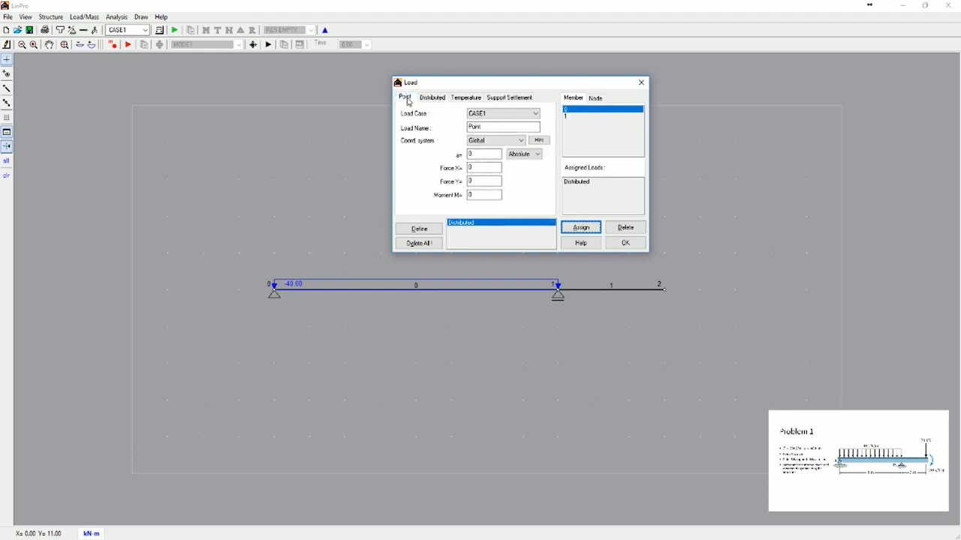
click(476, 182)
drag(476, 181, 464, 183)
text(-2)
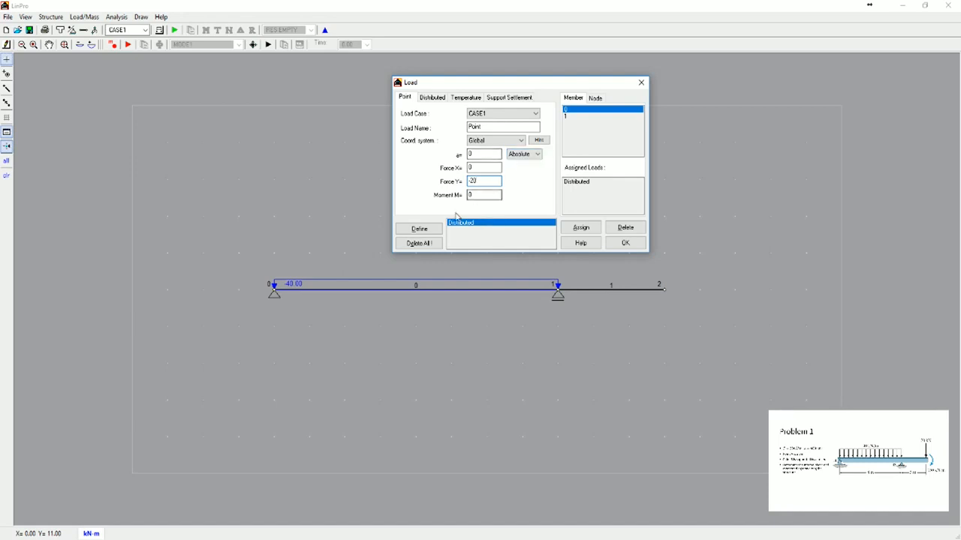
click(485, 128)
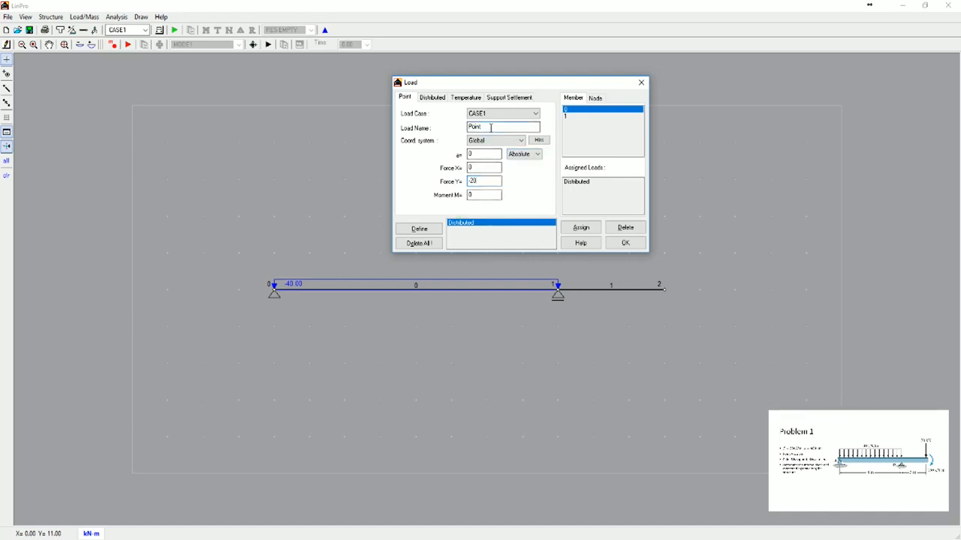
text(Load)
click(421, 229)
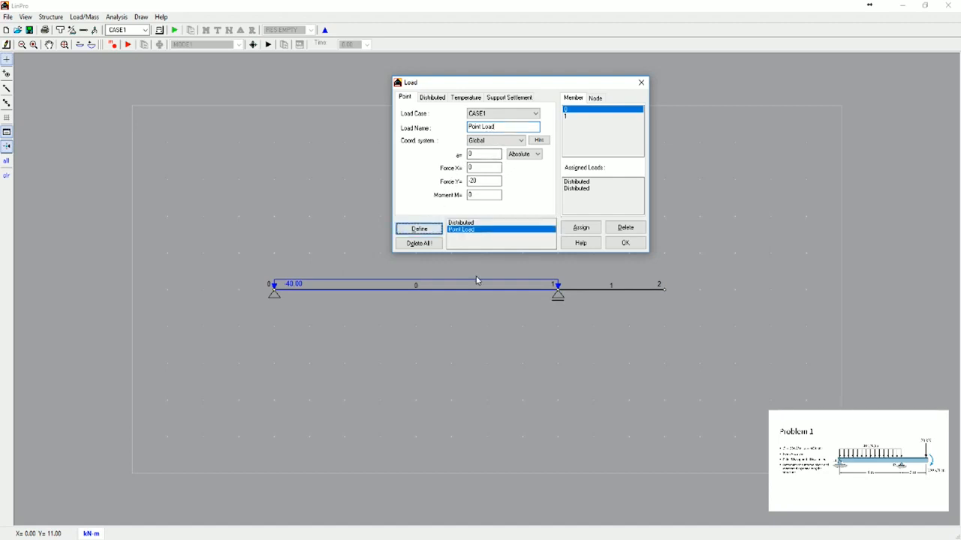
- Delete the duplicate distributed load from member 0 and assign Point Load to node 2
click(587, 188)
click(612, 233)
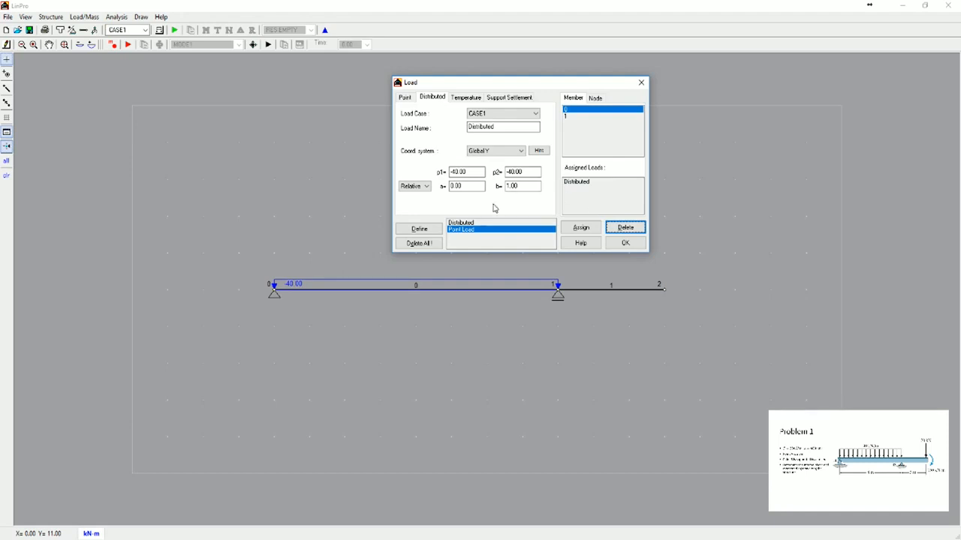
click(474, 230)
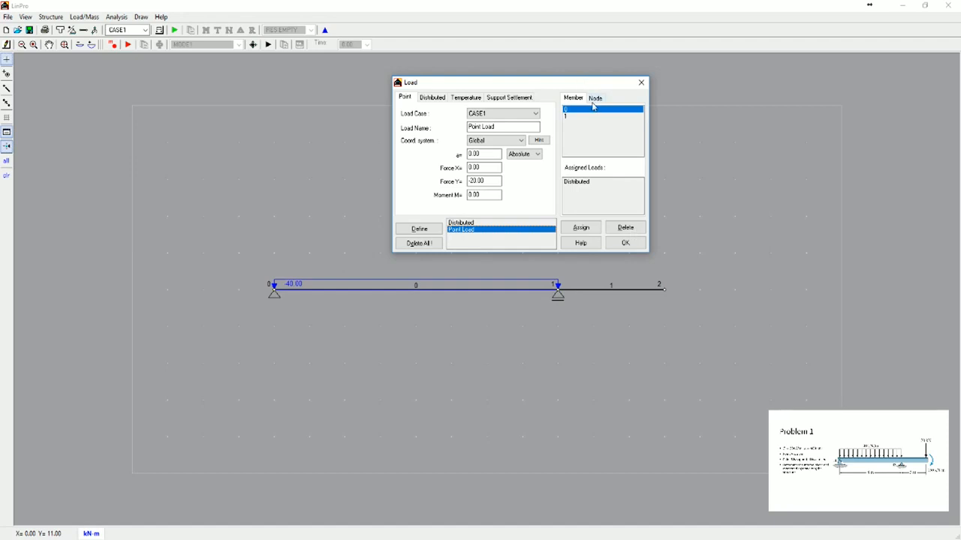
click(594, 101)
click(574, 123)
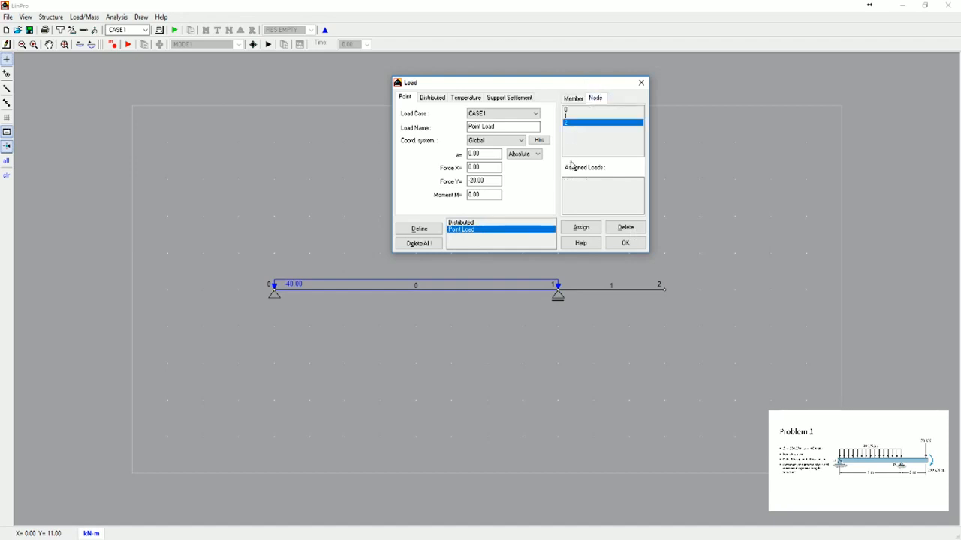
click(582, 228)
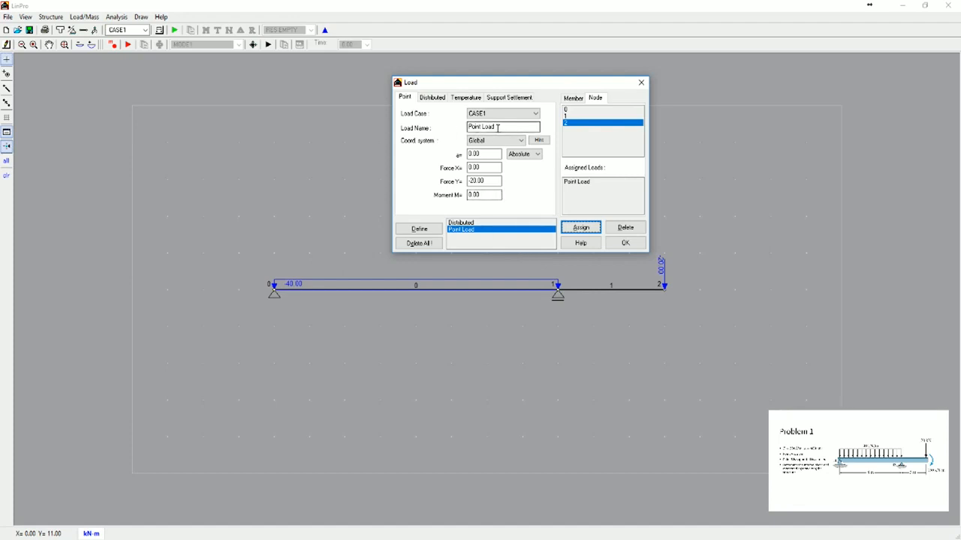
- Define a load named Point Moment with Force Y set to 0.0 and Moment M set to -150
drag(495, 127, 483, 127)
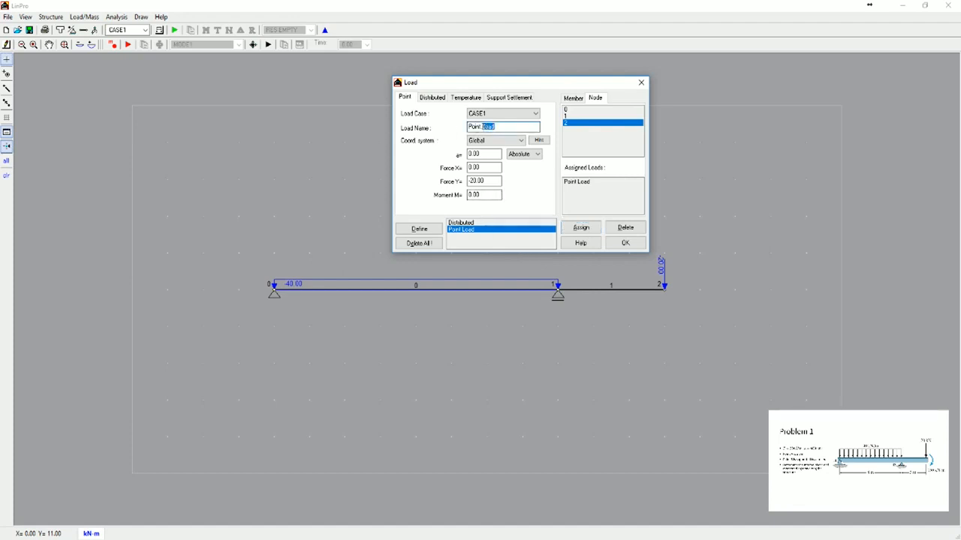
text(Moment)
key(Tab)
key(Tab)
key(Tab)
key(Tab)
text(0)
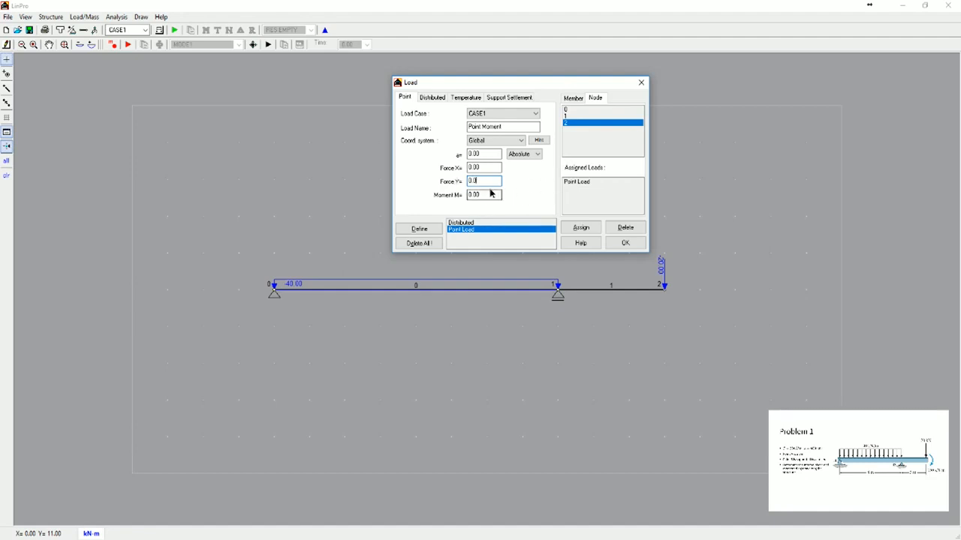
double_click(483, 195)
text(15)
text(3)
click(419, 229)
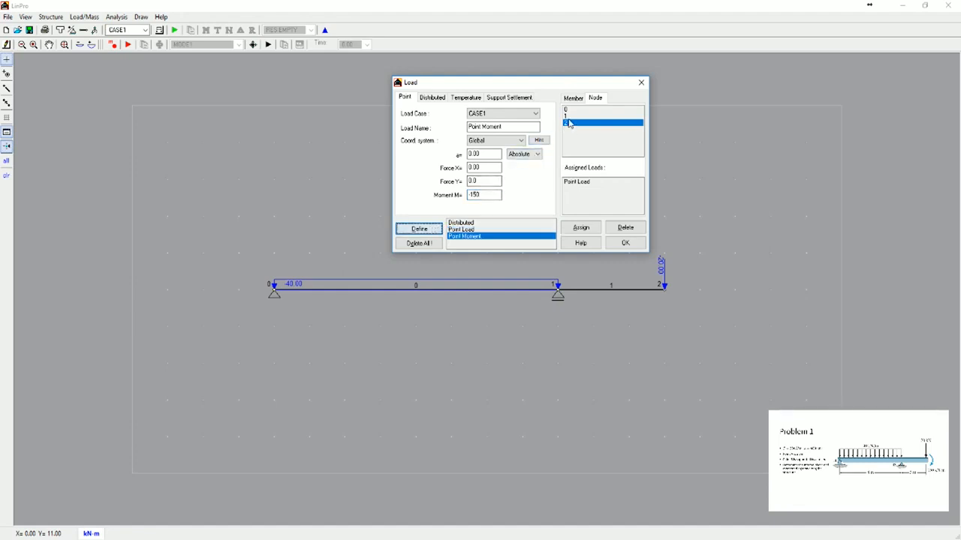
- Assign Point Moment to node 2 and finish the load definition
click(580, 229)
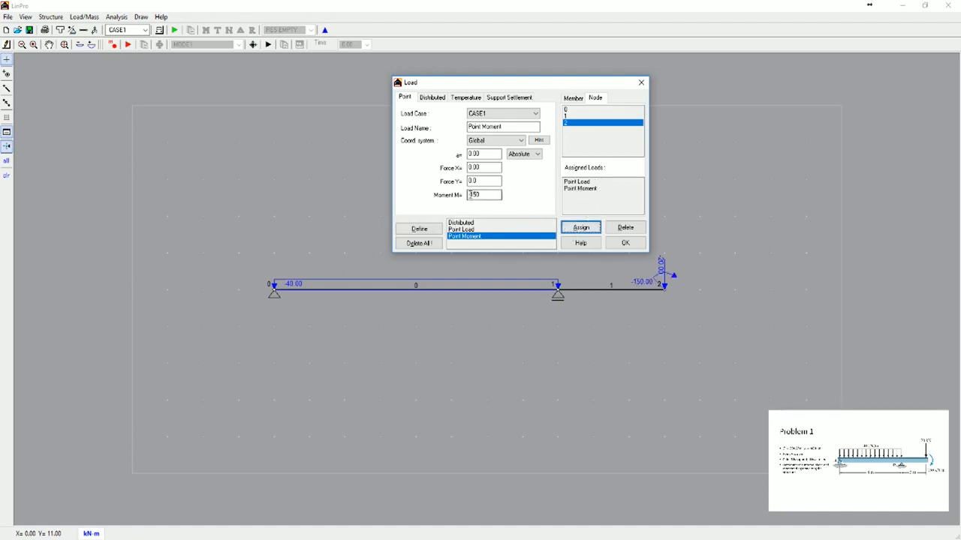
drag(469, 196, 471, 195)
click(626, 244)
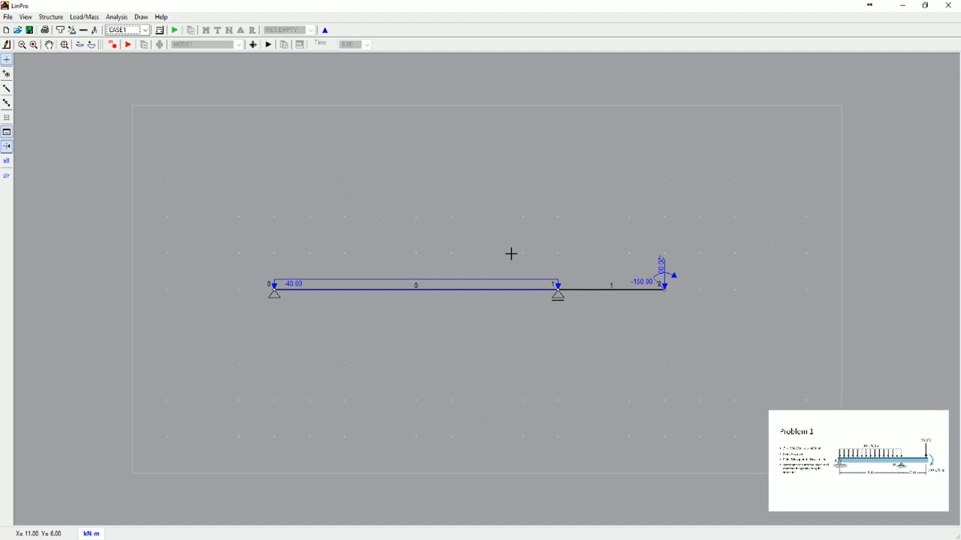
- Run the static analysis and view the deformed shape, reactions, bending moments, shear forces and axial forces for CASE1
click(176, 31)
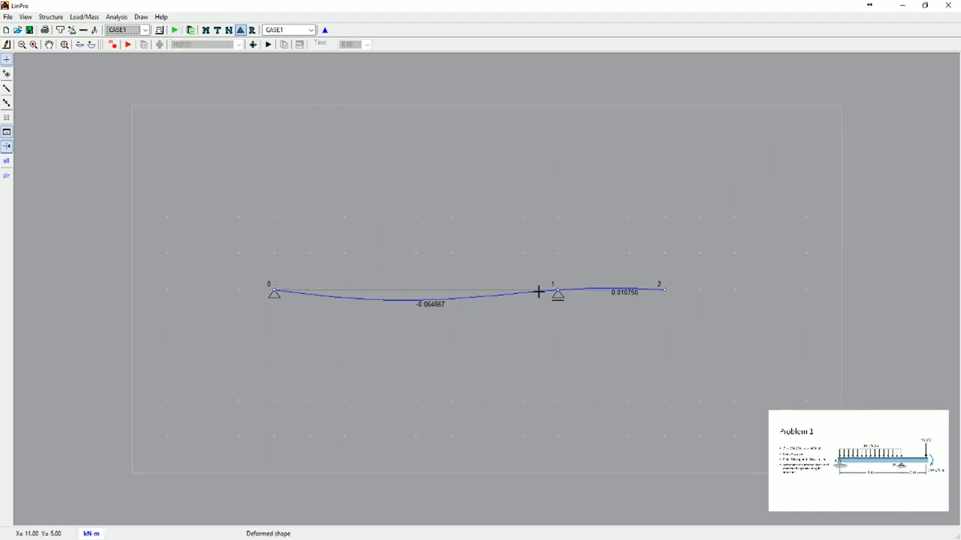
click(252, 31)
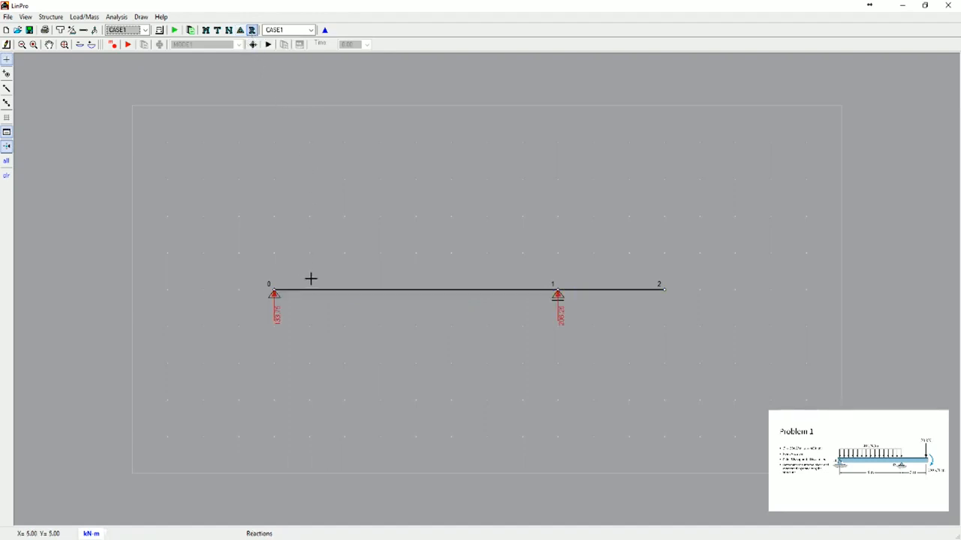
click(205, 32)
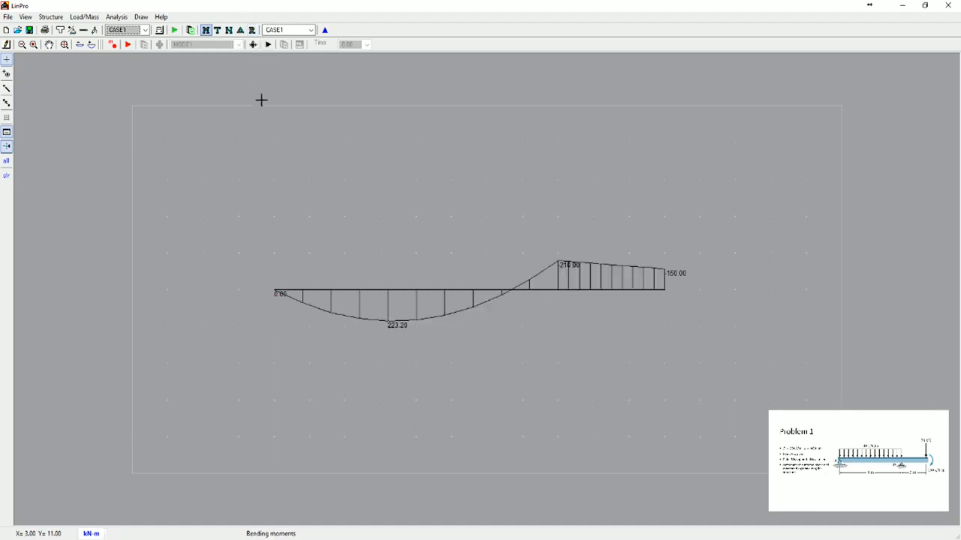
click(216, 30)
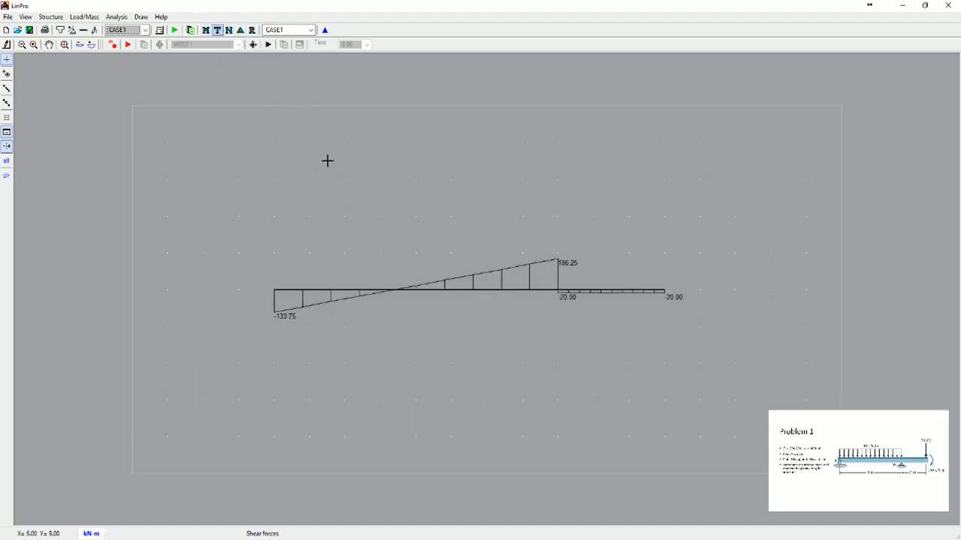
click(229, 30)
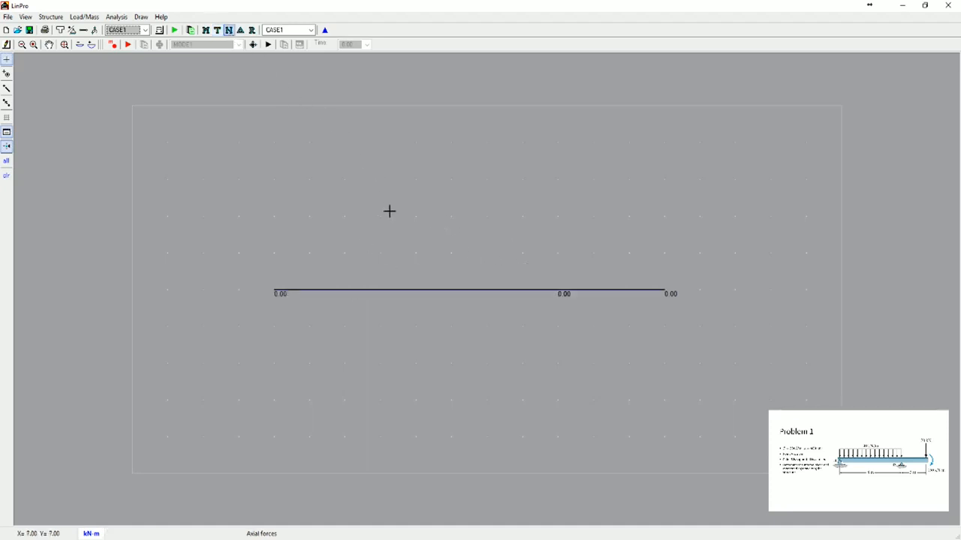
- Return to the bending moment diagram, increase its ordinates once and reduce them again
click(206, 30)
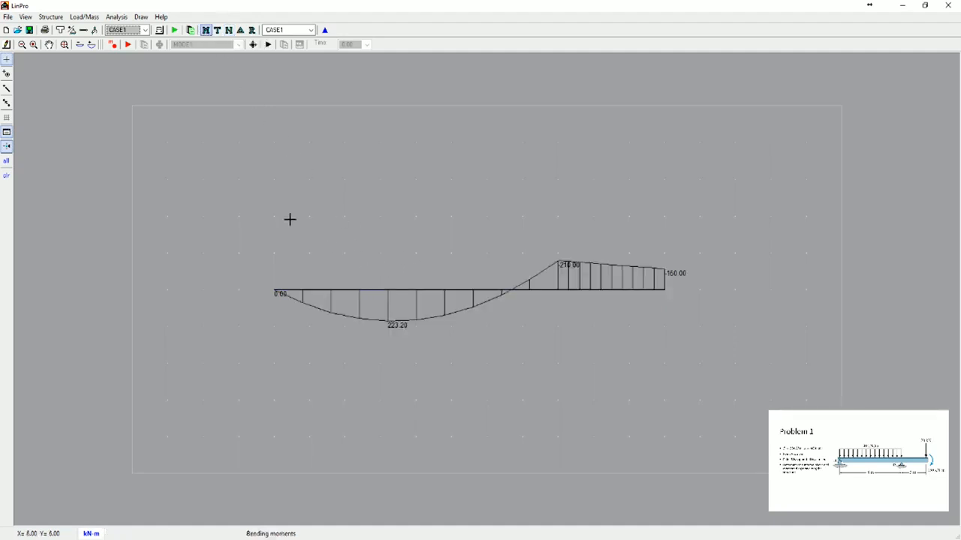
click(91, 45)
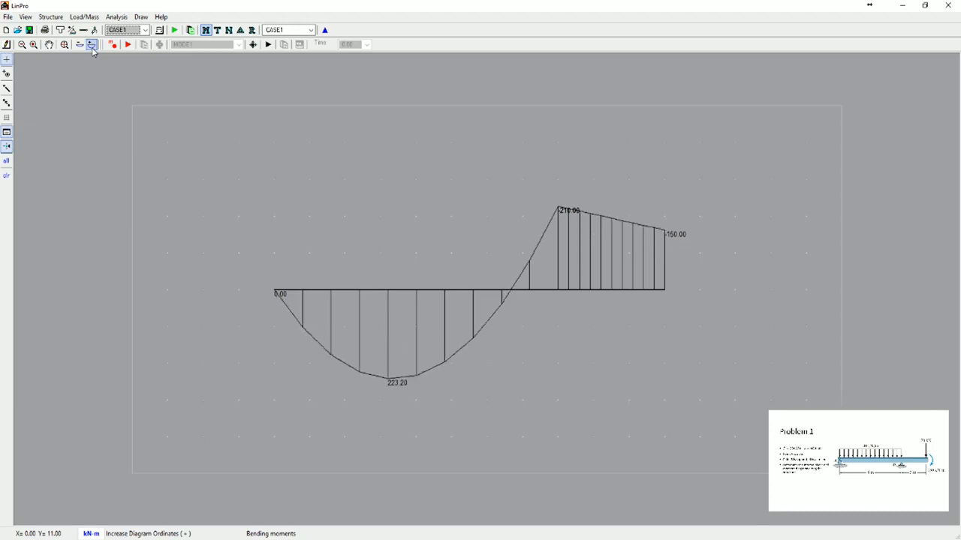
click(81, 45)
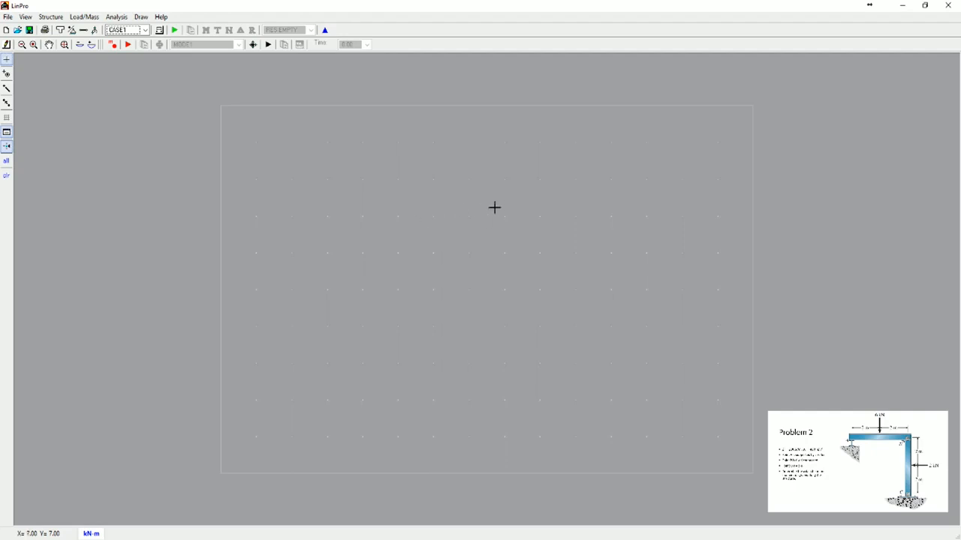
- Place the Problem 2 frame's three joints at (4, 7), (8, 7) and (8, 3)
click(6, 74)
key(Escape)
- Add supports by restraining RY at node 0 and both RX and RY at node 2
click(76, 36)
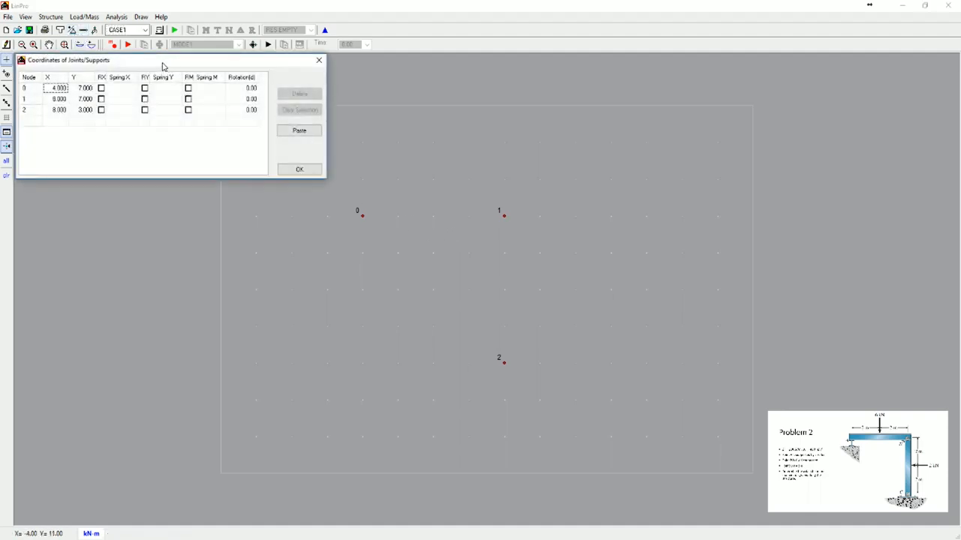
drag(164, 65, 293, 292)
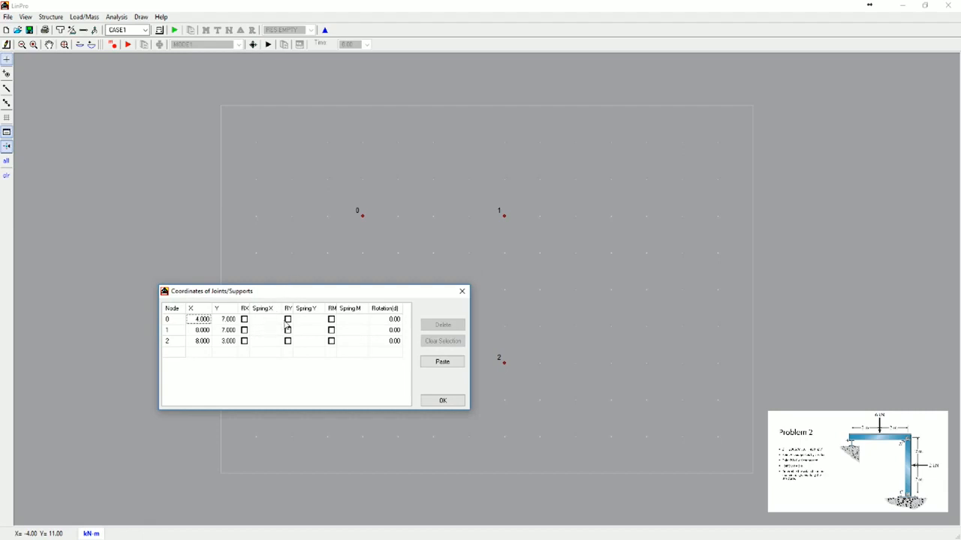
click(288, 321)
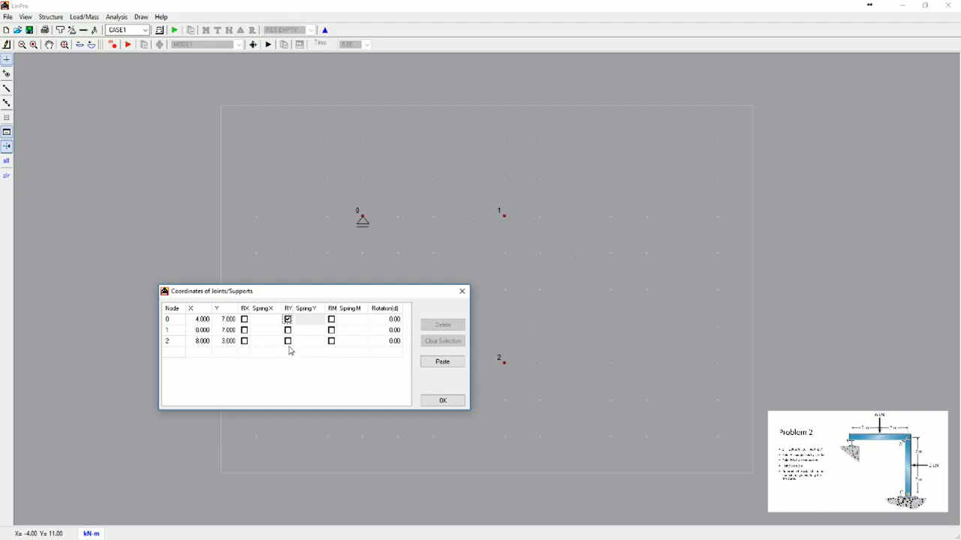
click(287, 342)
click(247, 342)
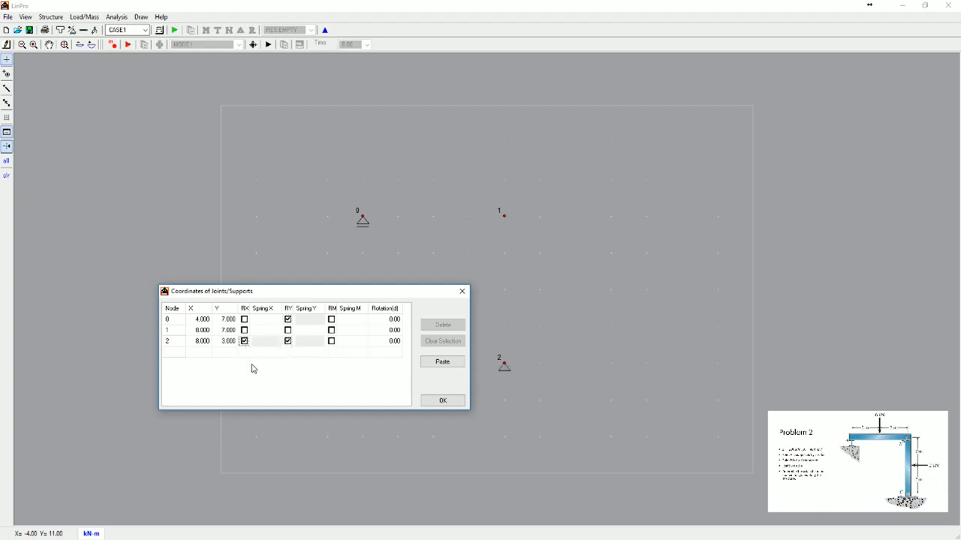
click(442, 400)
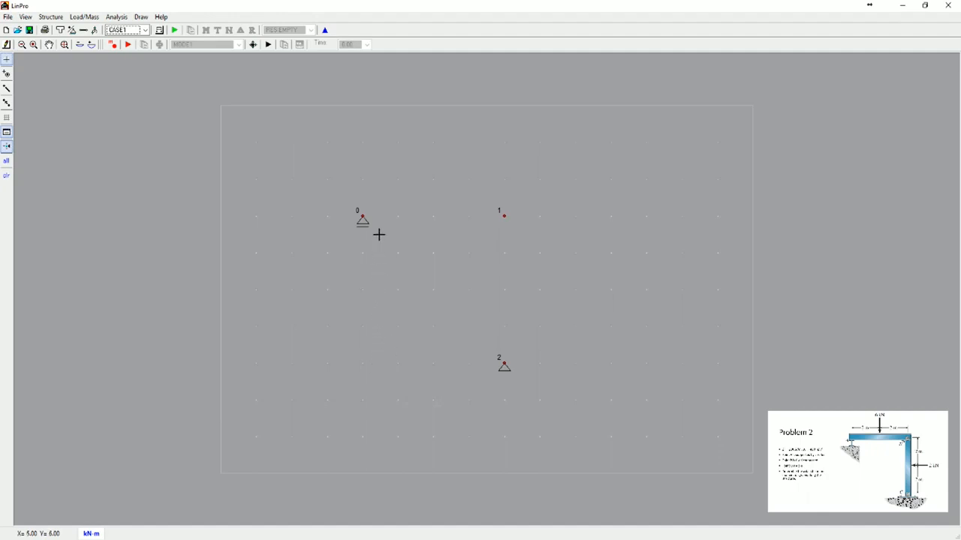
- Draw TYPE1 members from joint 0 to joint 1 and from joint 1 to joint 2
click(6, 89)
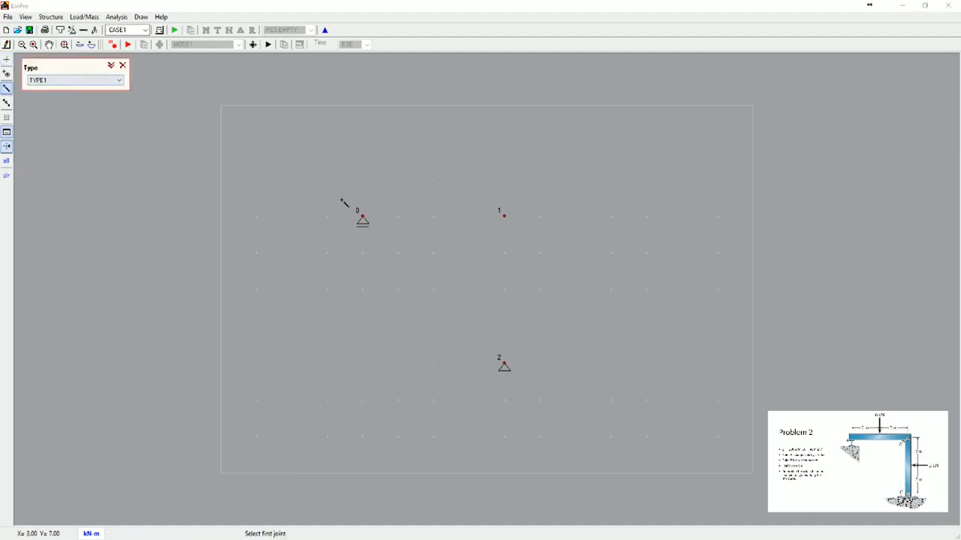
click(363, 217)
click(505, 216)
click(505, 365)
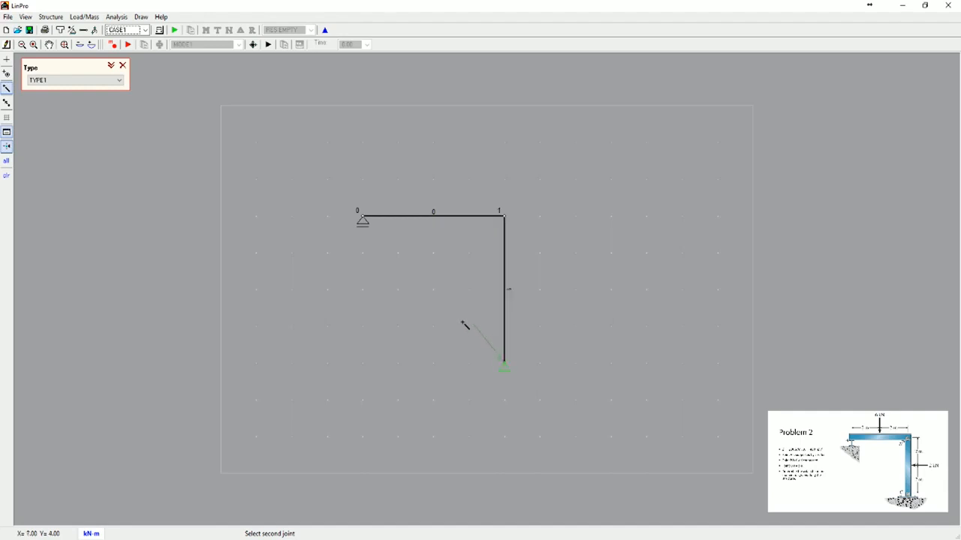
click(6, 59)
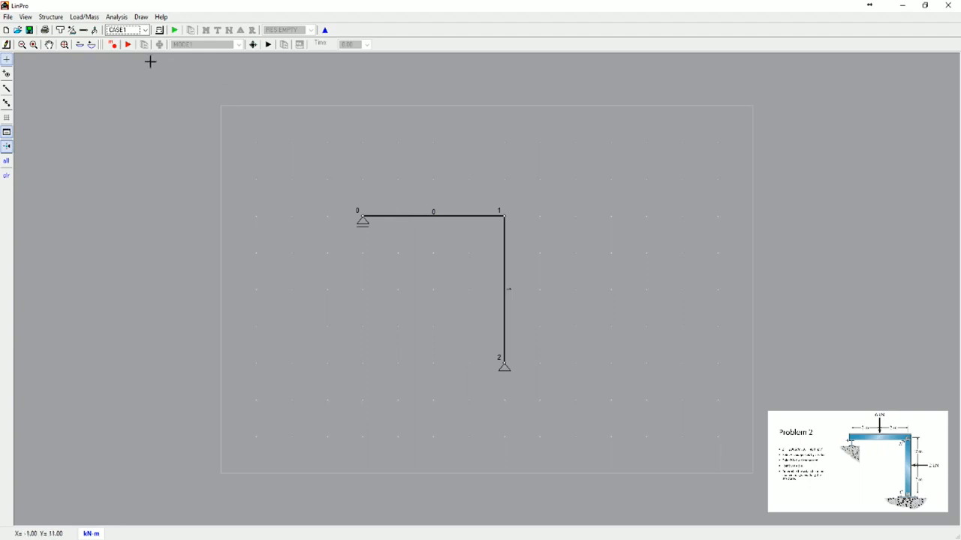
- Set TYPE1's cross section area to 4.000E-02 and save the modified member type
click(63, 32)
drag(80, 66, 274, 253)
mouse_move(324, 314)
mouse_down()
mouse_move(350, 315)
mouse_move(309, 315)
mouse_up()
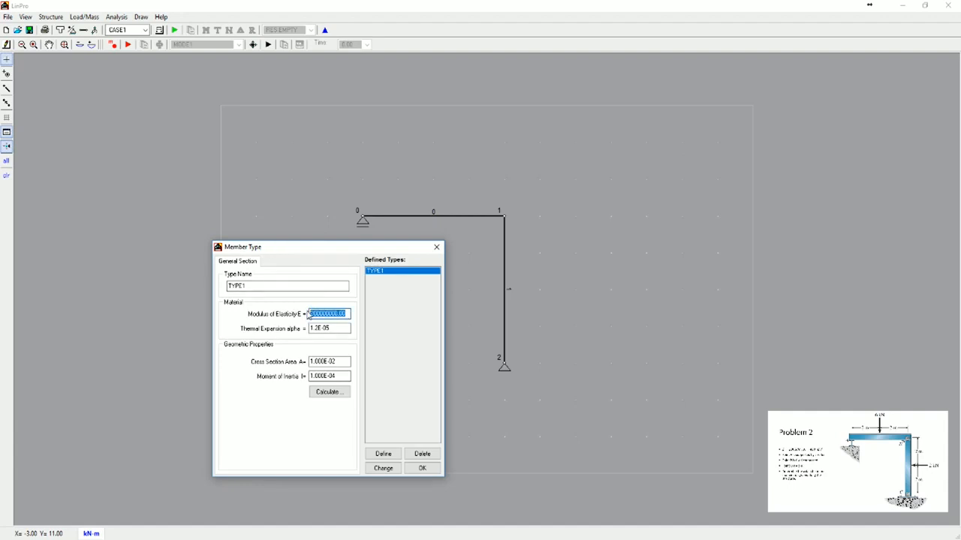
click(311, 362)
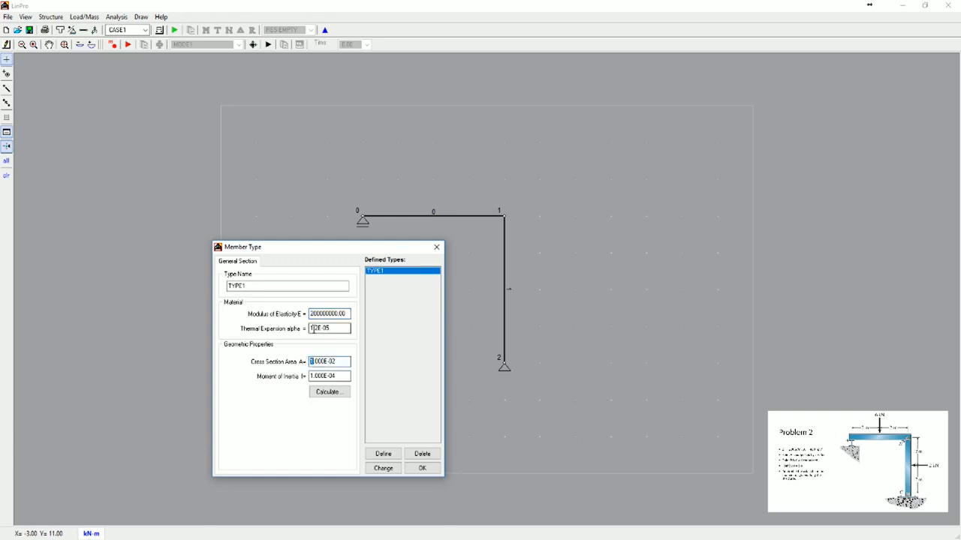
text(4)
click(337, 391)
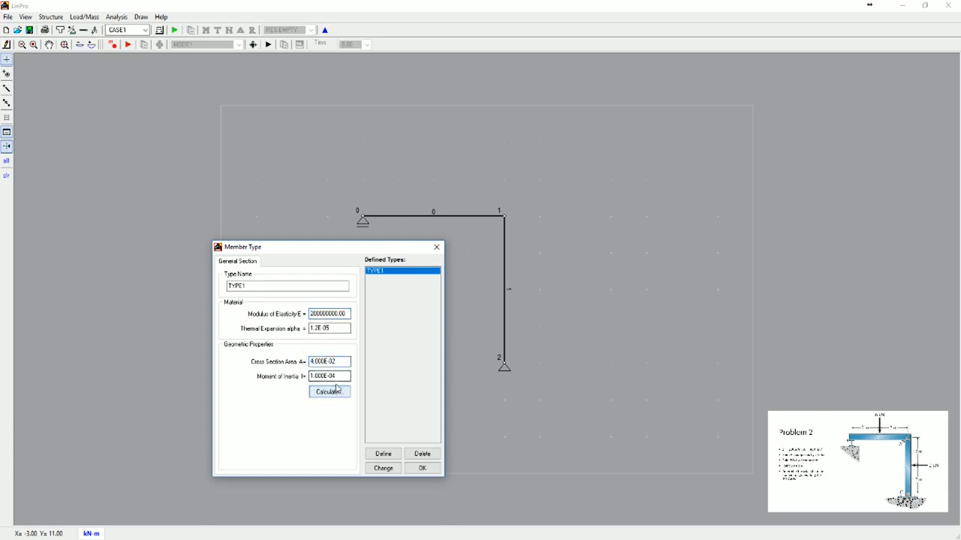
click(384, 469)
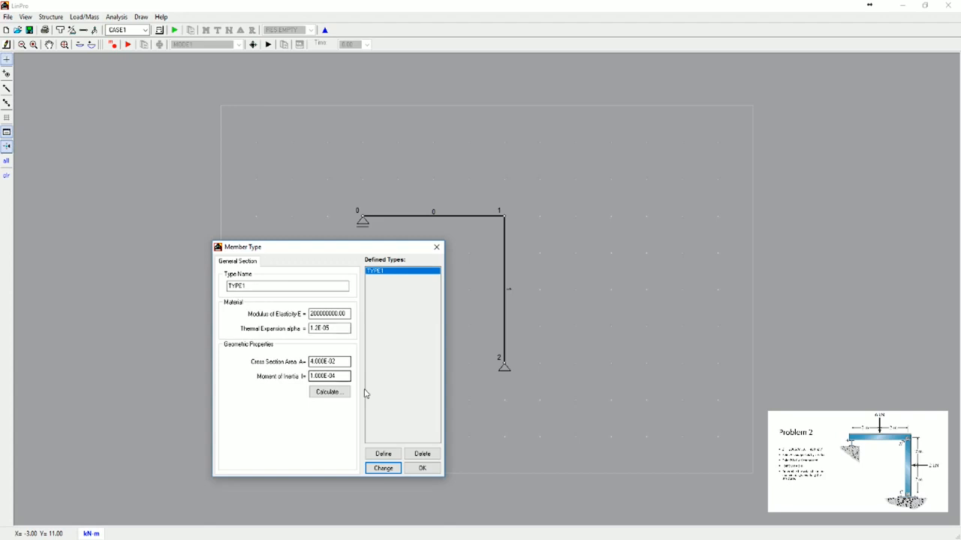
click(424, 472)
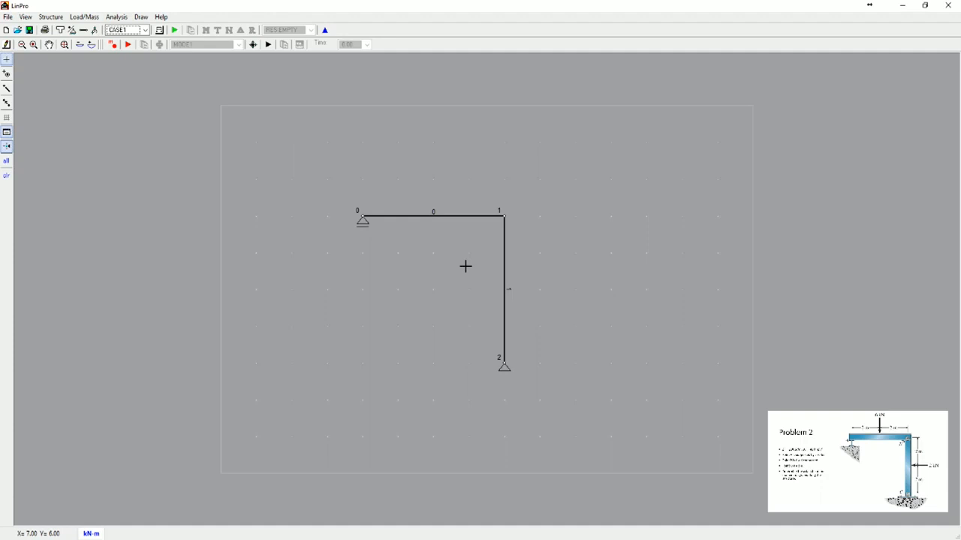
- Start a new global point load in CASE1 and name it Member 0
click(95, 30)
drag(476, 88, 649, 183)
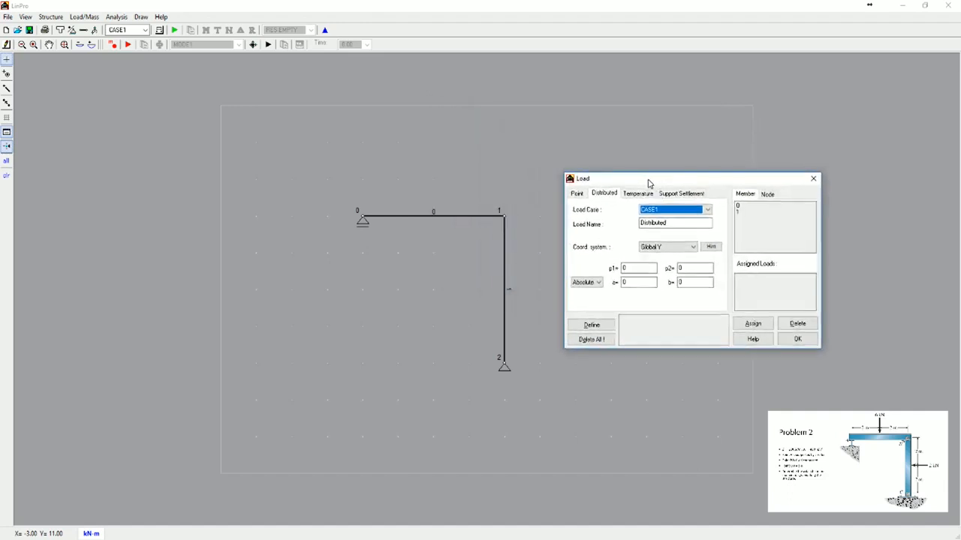
click(577, 193)
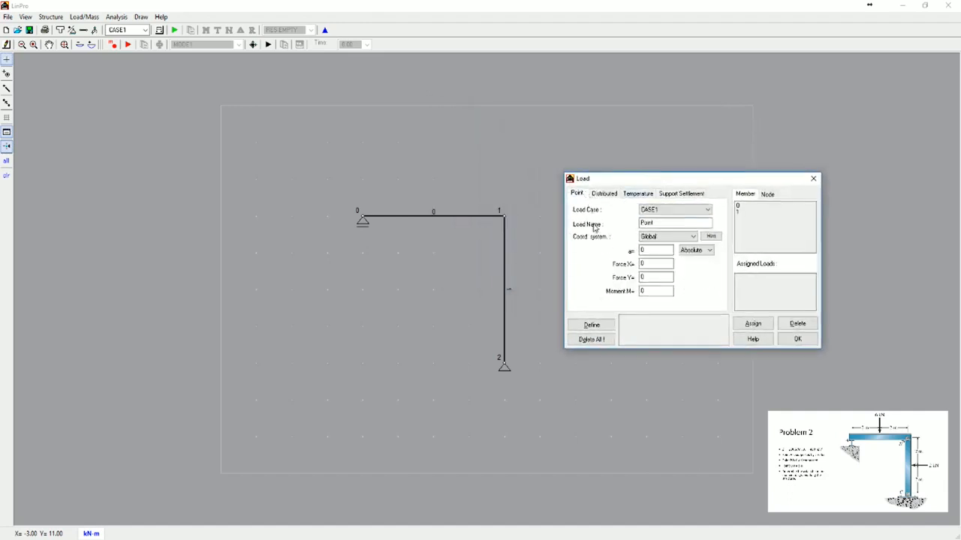
click(660, 278)
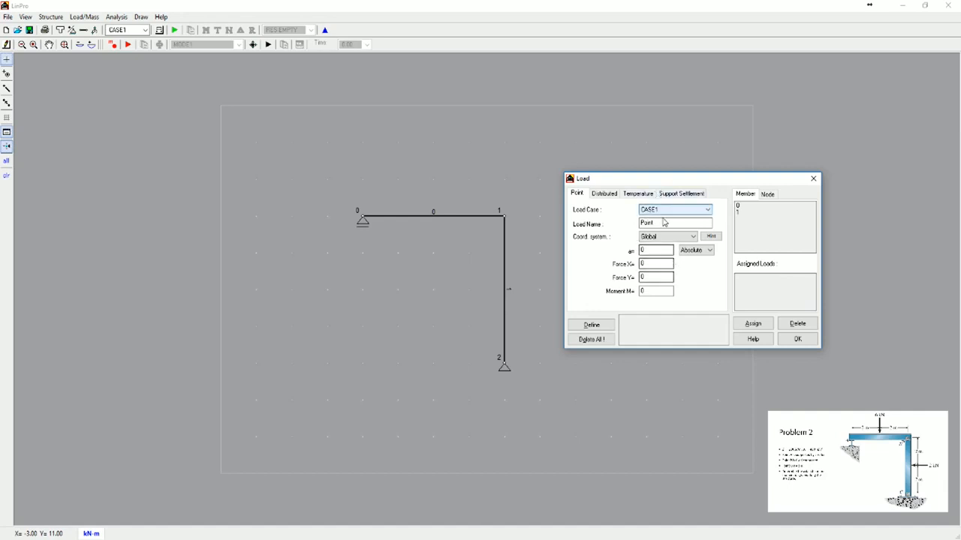
drag(657, 223, 634, 225)
text(M)
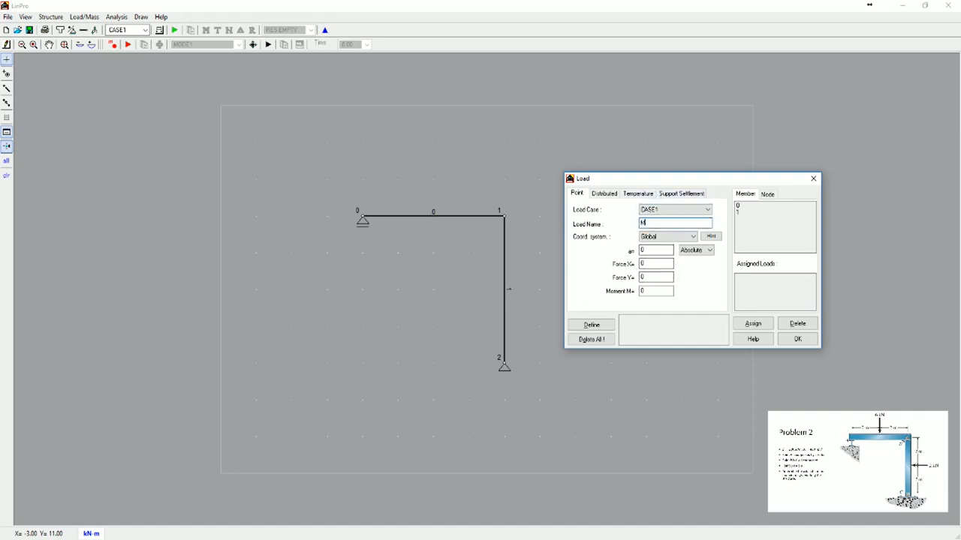
text(ember 0)
- Set the Member 0 load's Force Y to -6 at a relative distance of 0.5
double_click(656, 277)
key(BackSpace)
click(692, 251)
click(692, 251)
click(695, 262)
drag(648, 252, 631, 253)
text(0.5)
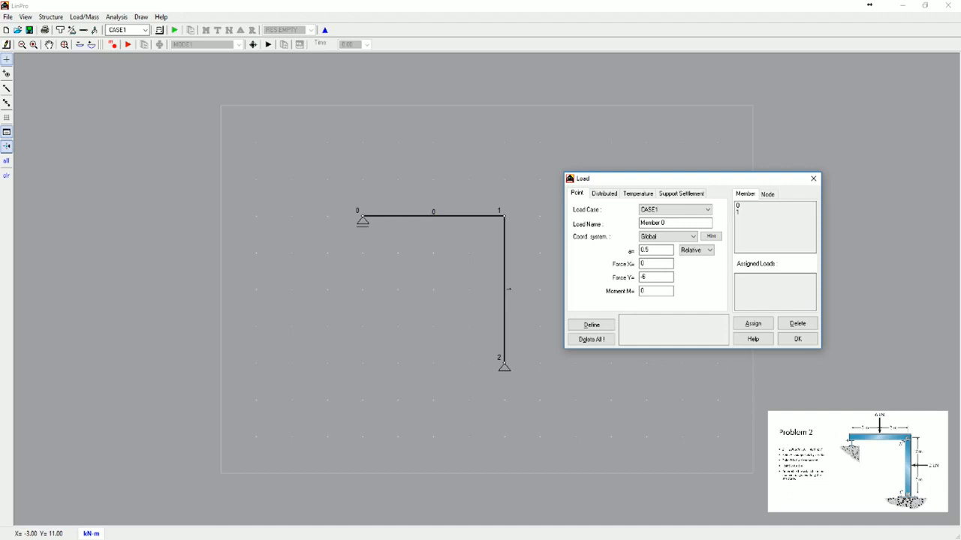
- Define the Member 0 load and assign it to member 0
click(592, 326)
click(744, 206)
click(762, 324)
click(764, 325)
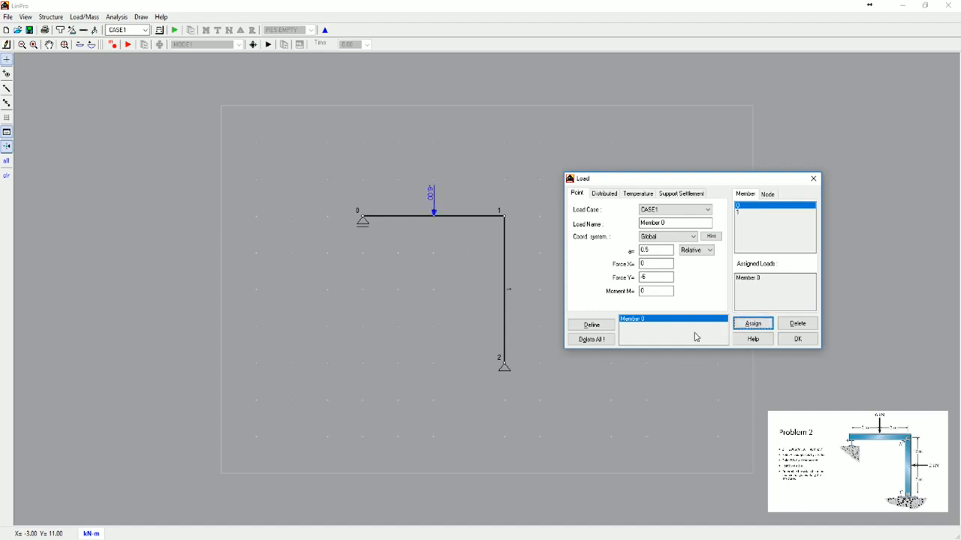
- Define a midspan point load named Member 1 with Force X -2 and Force Y 0.0, and assign it to member 1
click(672, 223)
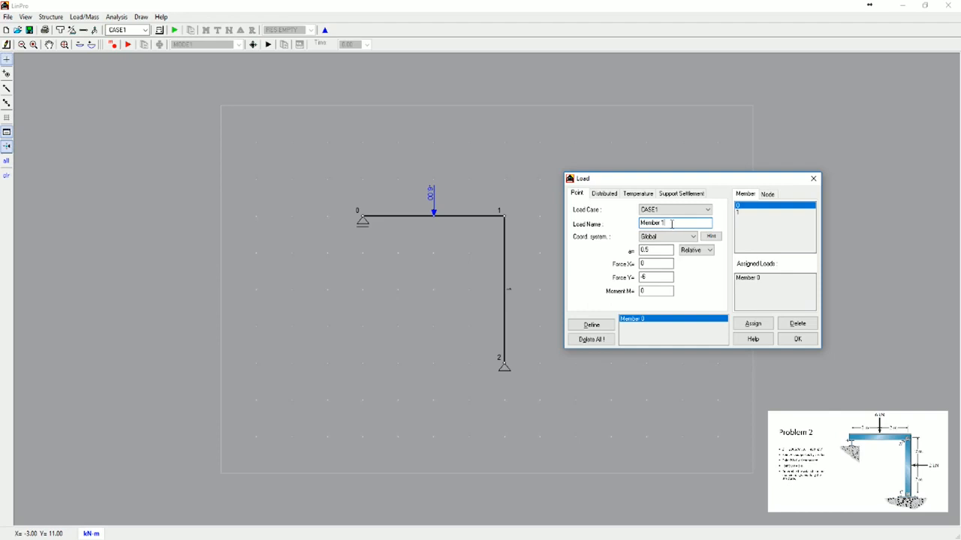
double_click(652, 278)
text(0.0)
drag(651, 265, 624, 264)
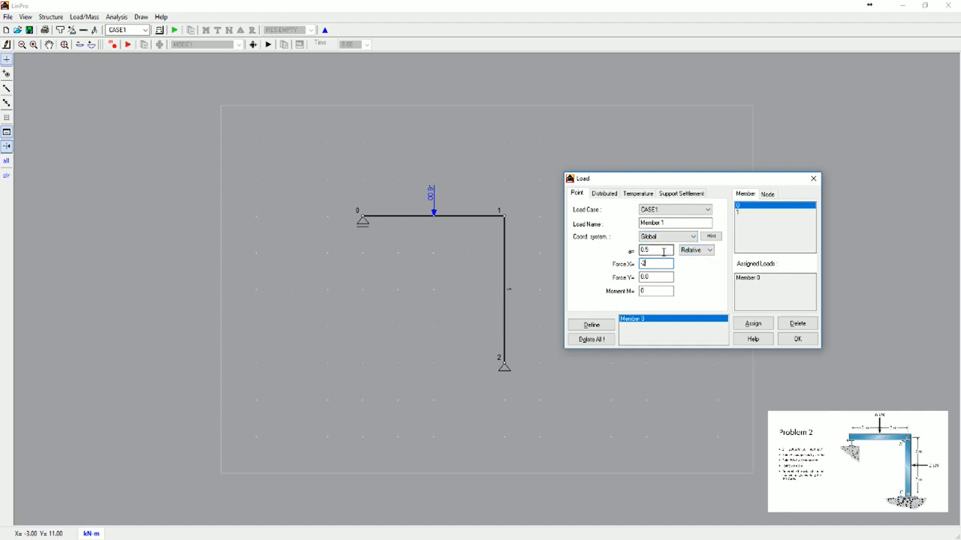
click(599, 332)
click(744, 214)
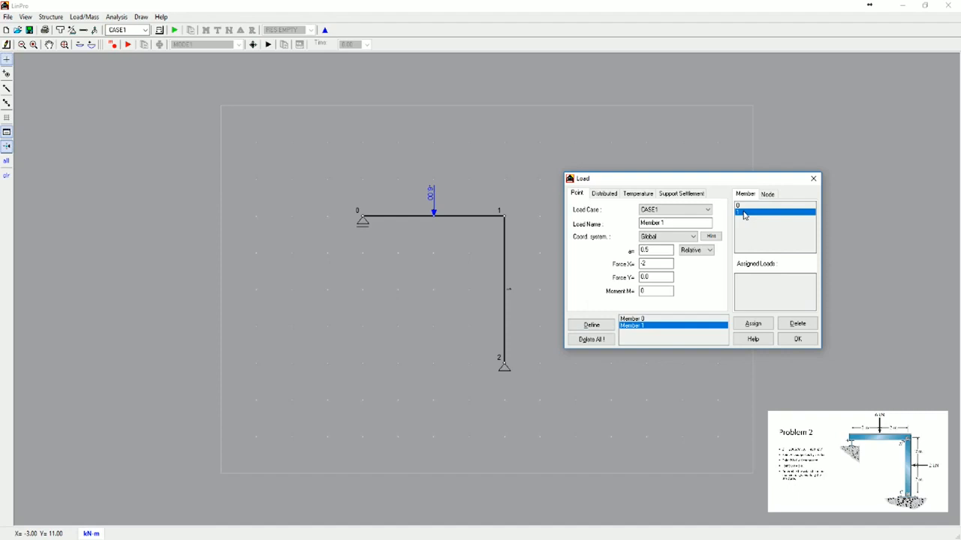
click(748, 325)
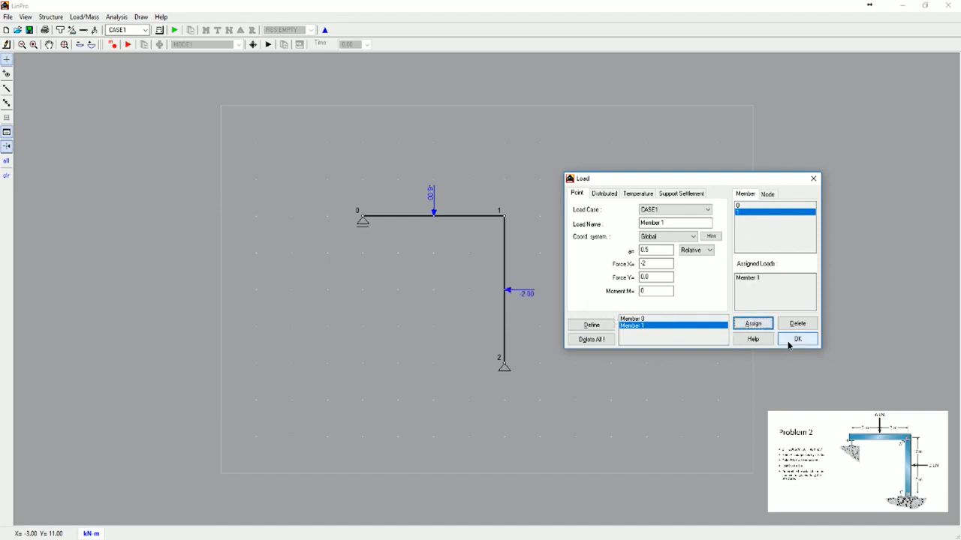
click(795, 340)
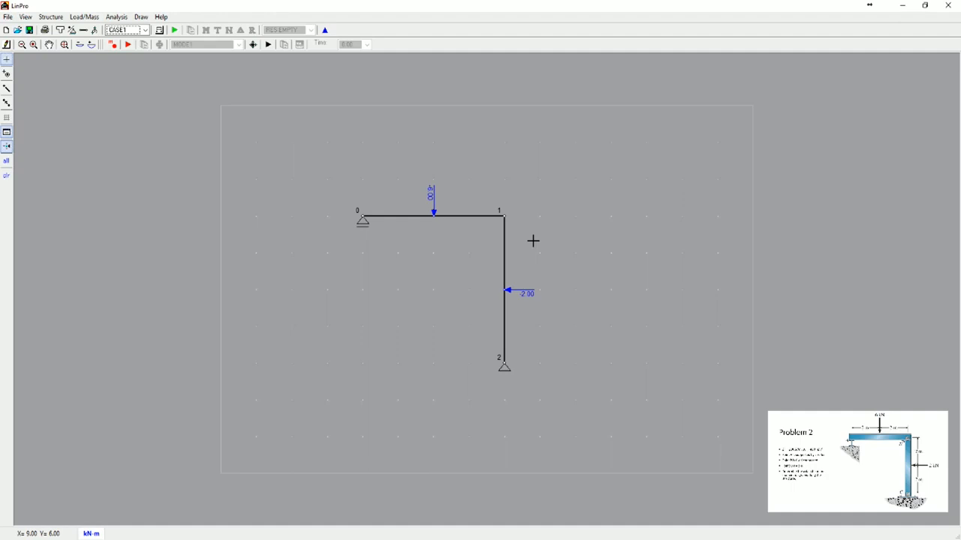
- Run the analysis and display the frame's reactions, bending moments, shear forces and axial forces in turn
click(175, 31)
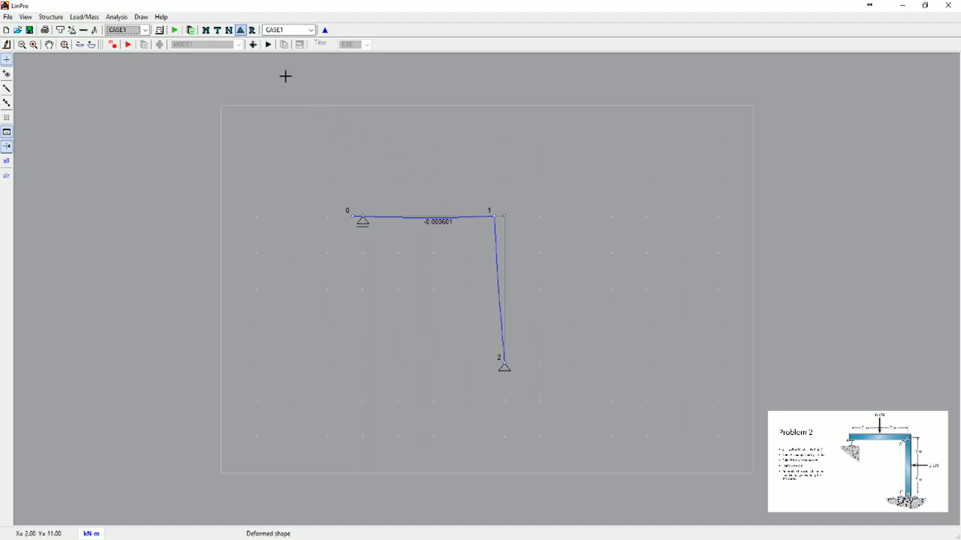
click(252, 31)
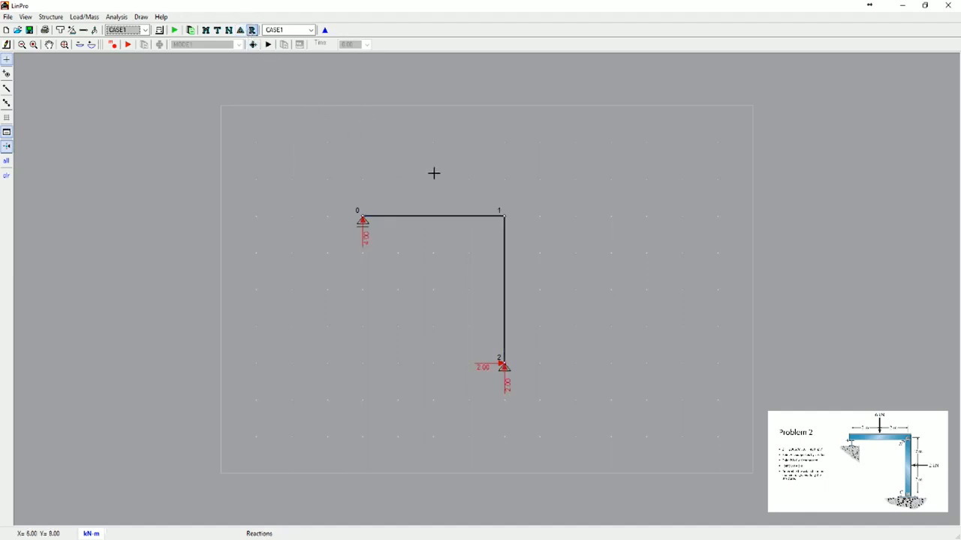
click(205, 32)
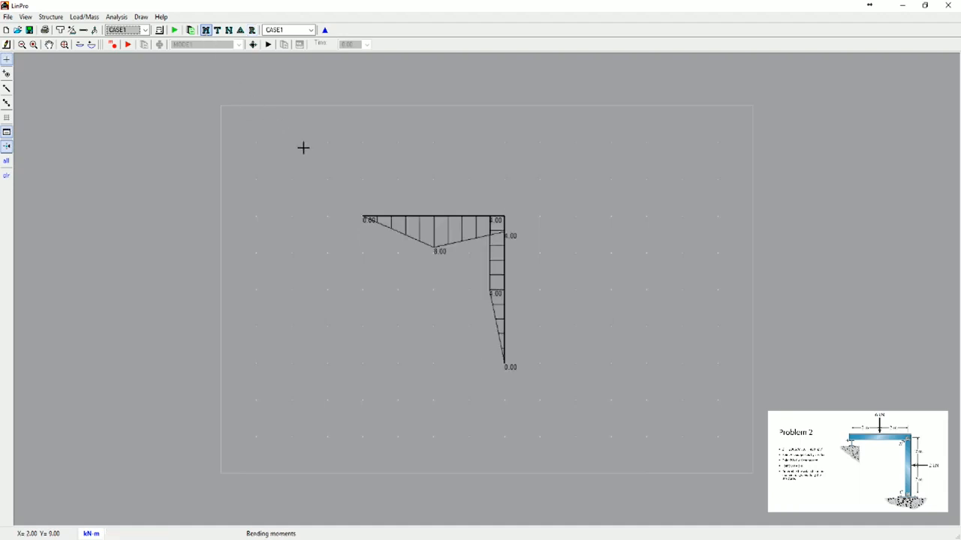
click(217, 30)
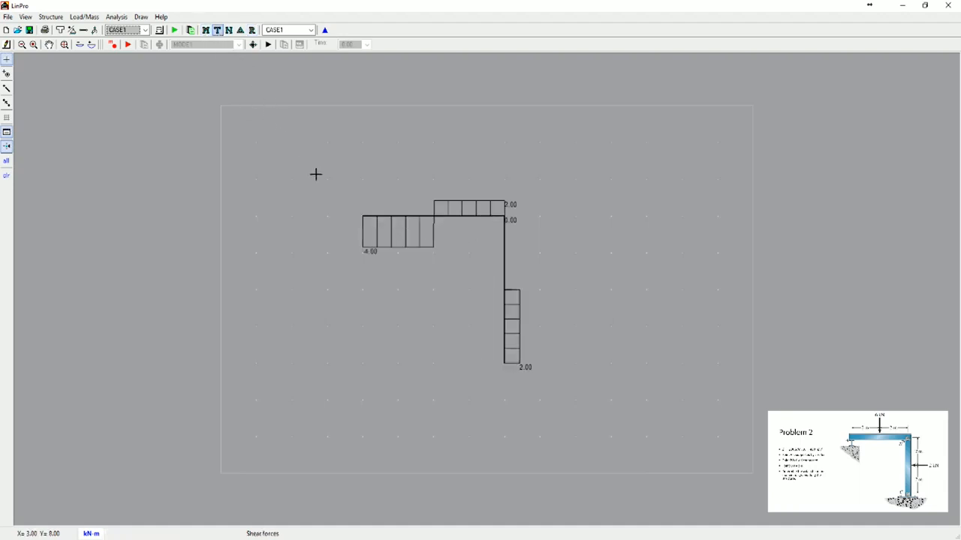
click(229, 30)
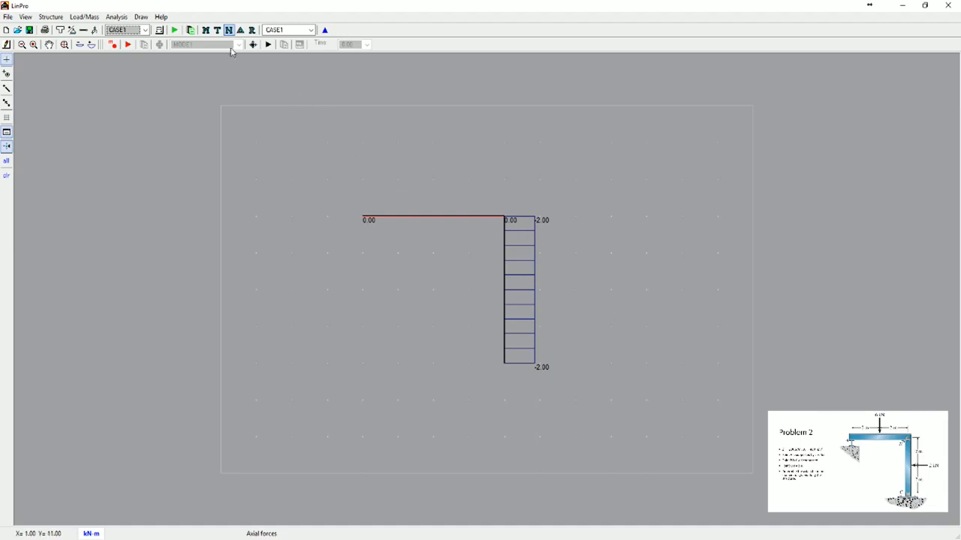
- Redisplay the bending moment diagram and enlarge its ordinates
click(206, 30)
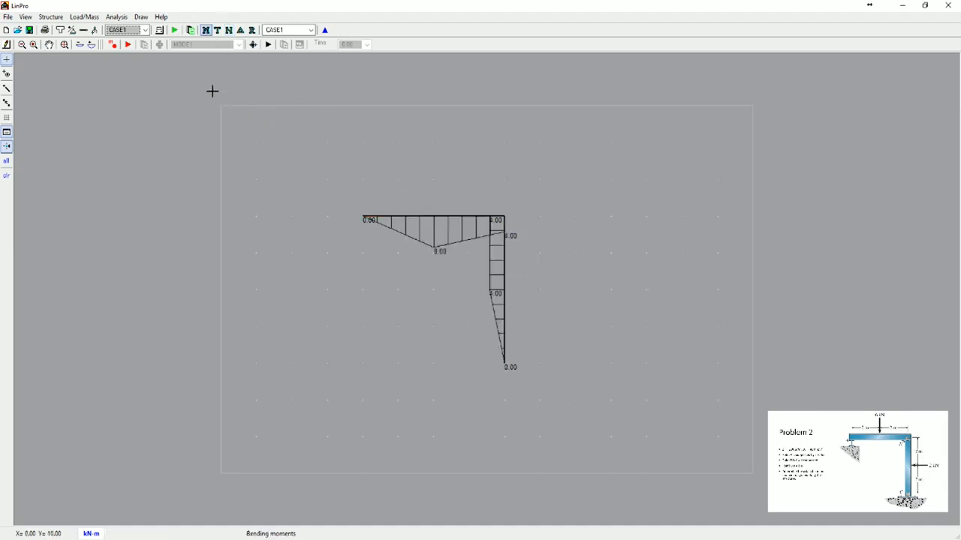
click(92, 45)
click(93, 45)
click(92, 45)
click(92, 45)
click(92, 45)
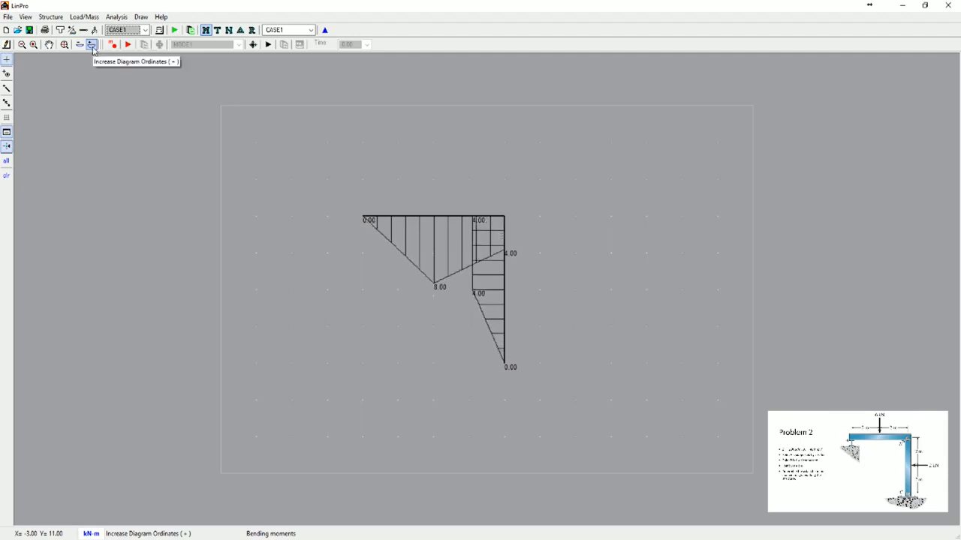
click(92, 45)
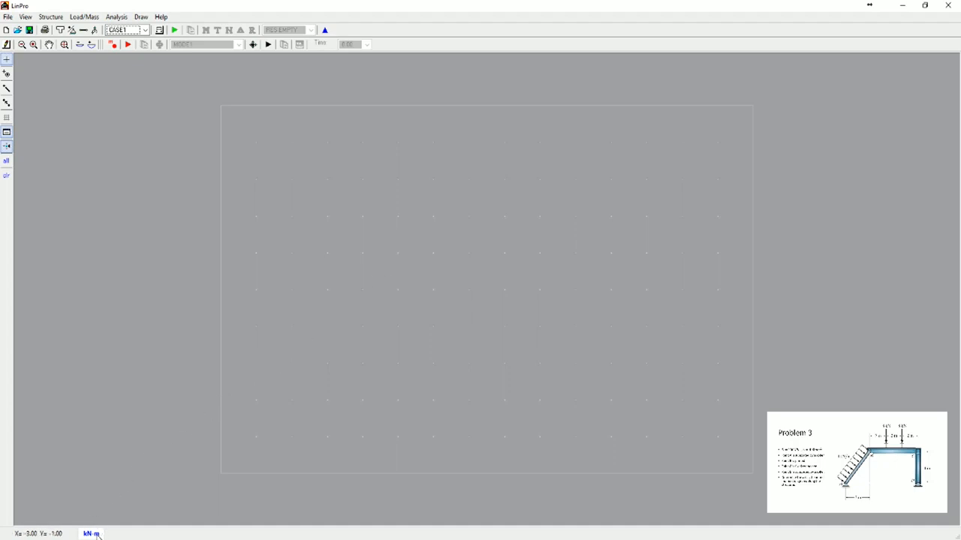
- Set the grid's system width to 20 for the Problem 3 frame
click(7, 124)
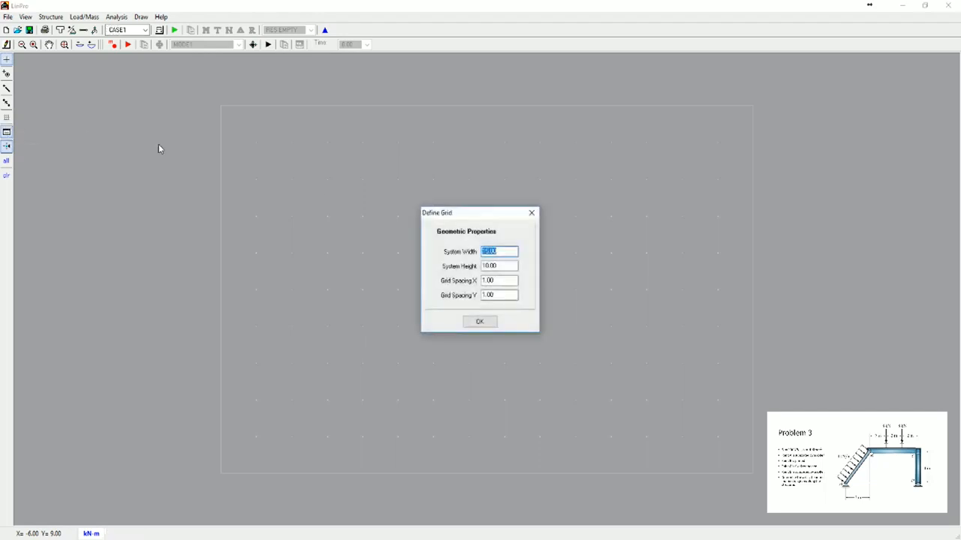
click(488, 252)
drag(489, 252, 481, 257)
text(20)
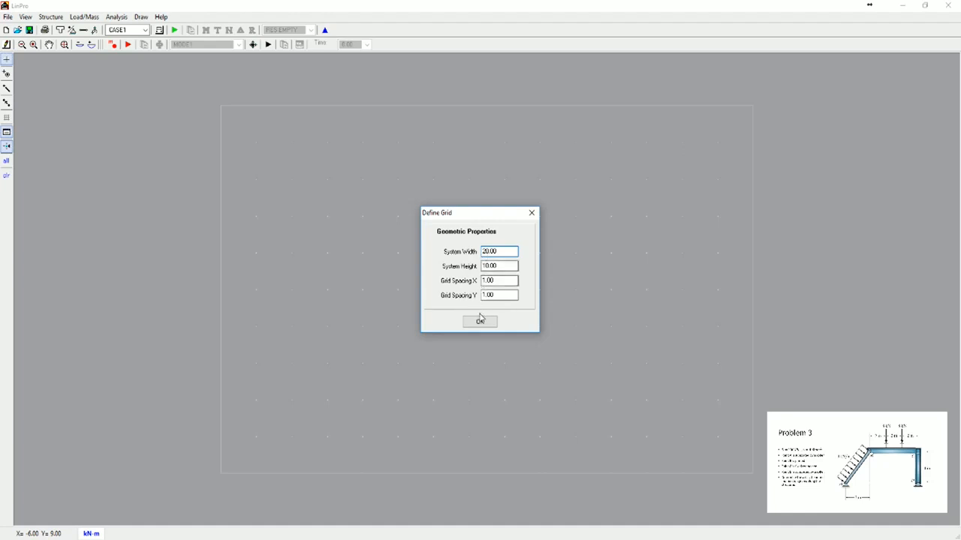
click(481, 321)
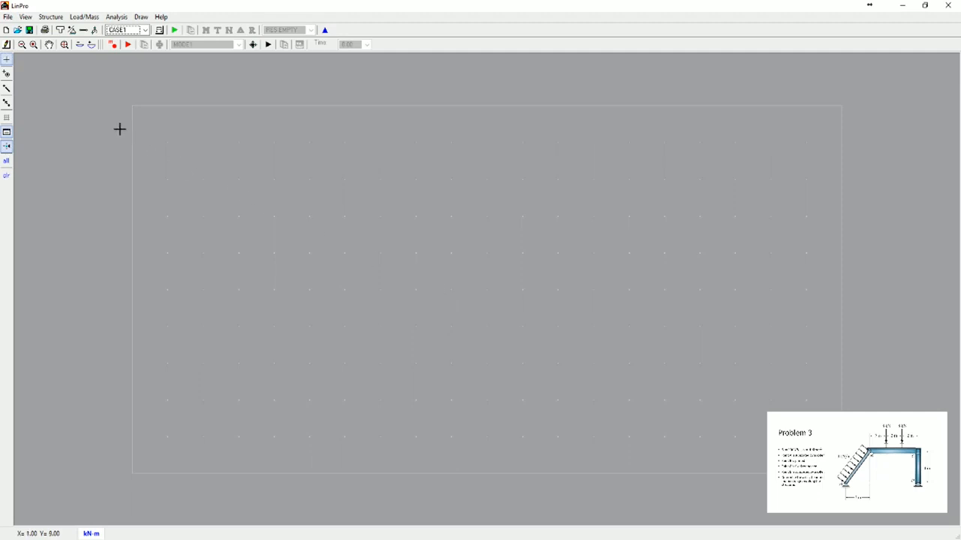
- Place joints at (4, 4), (7, 8), (13, 8) and (13, 4), and restrain RX and RY at nodes 0 and 3
click(6, 75)
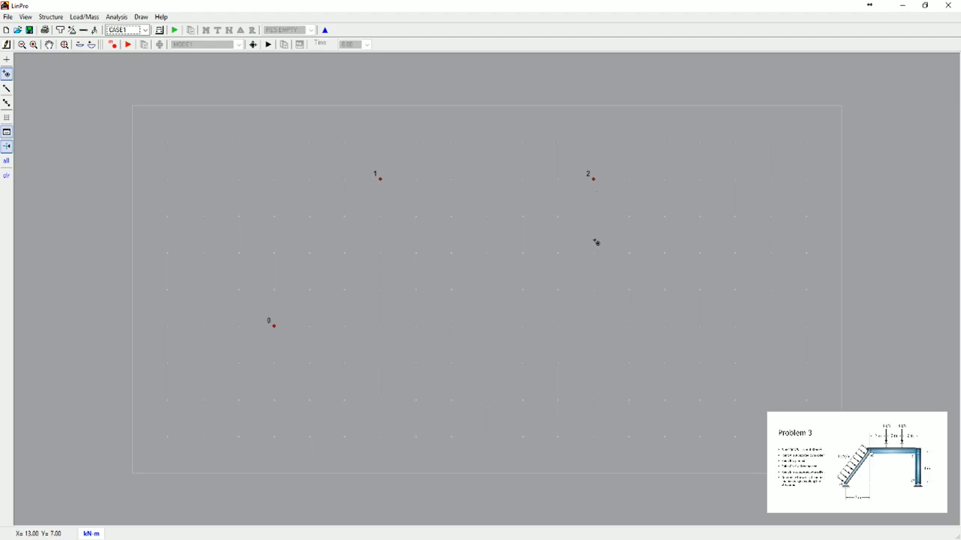
click(593, 326)
click(73, 32)
drag(94, 66, 391, 342)
click(396, 364)
click(439, 365)
click(439, 398)
click(396, 398)
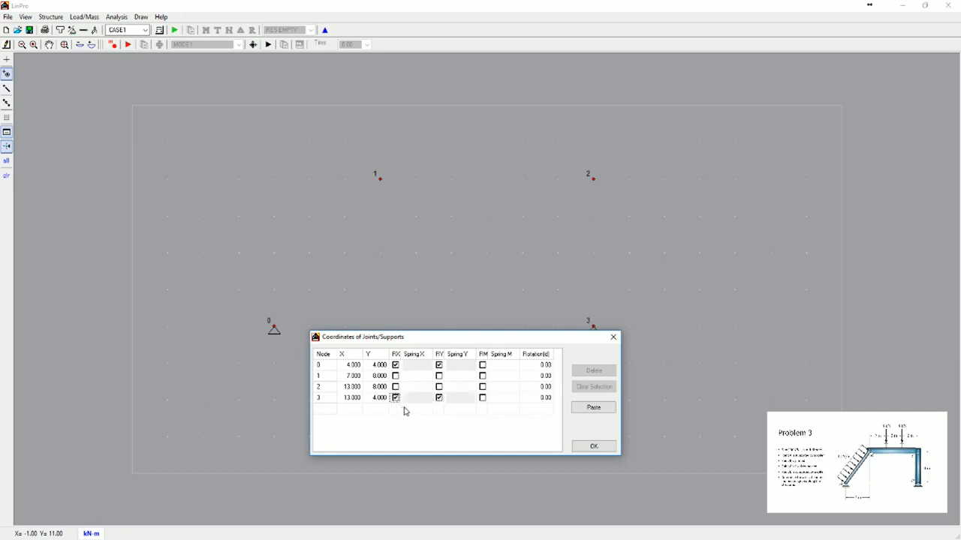
click(594, 447)
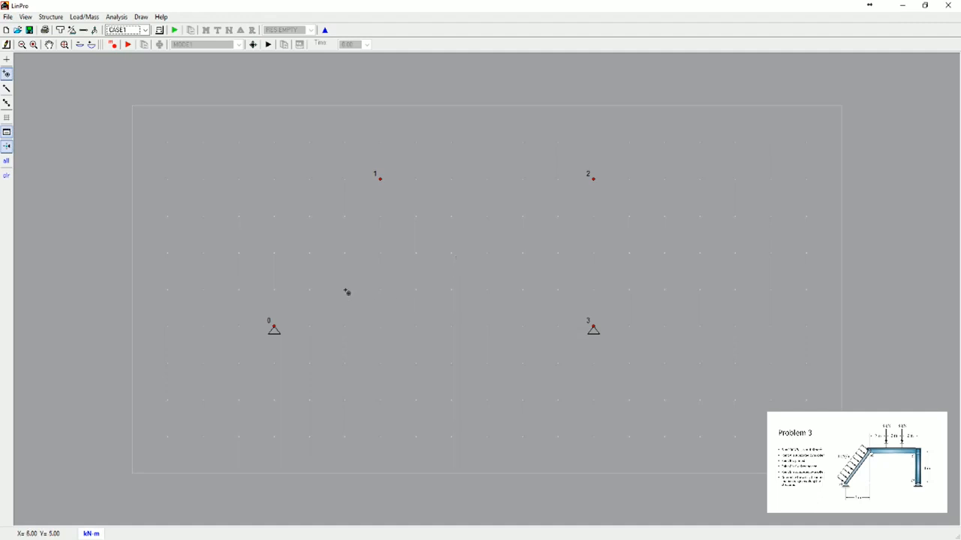
- Draw TYPE1 members connecting joints 0 to 1, 1 to 2 and 2 to 3
click(6, 90)
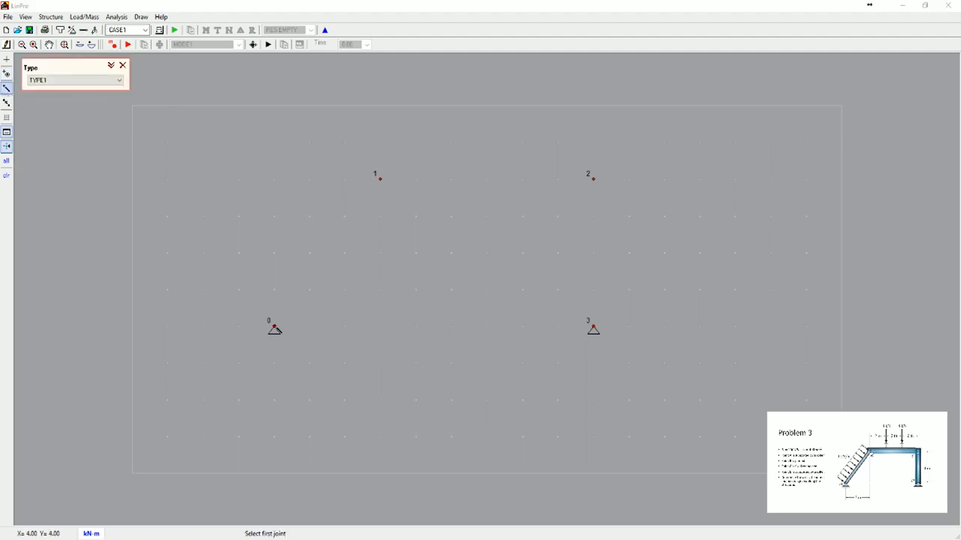
click(274, 329)
click(380, 178)
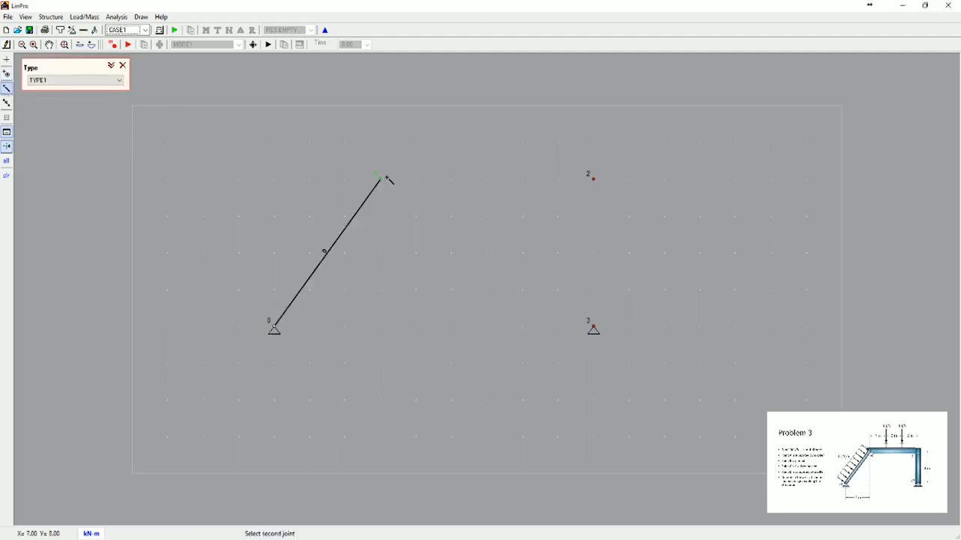
click(593, 179)
click(593, 329)
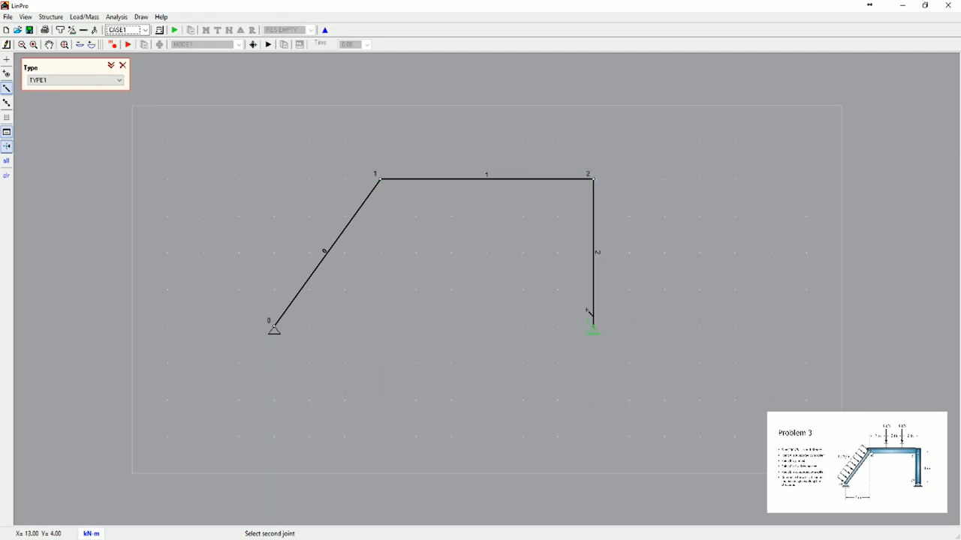
click(6, 62)
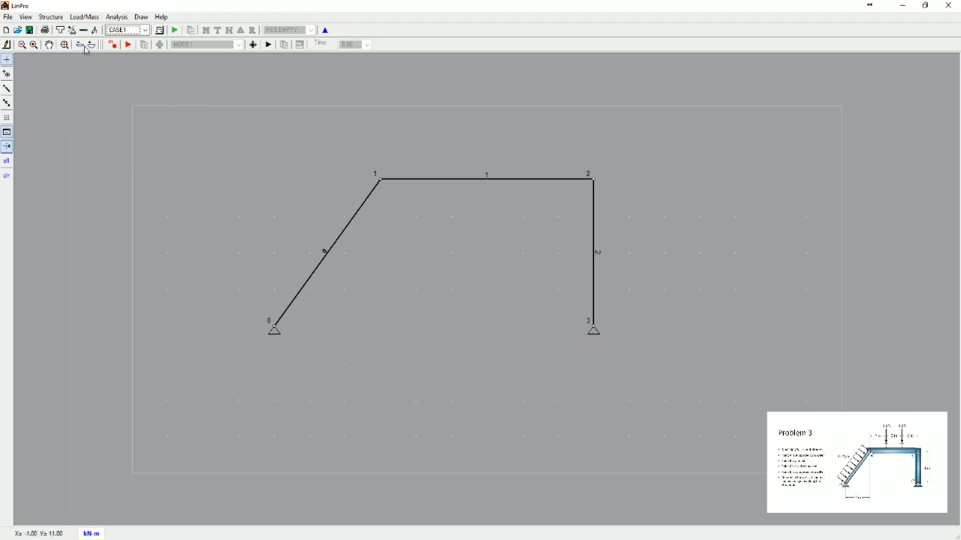
- Set the cross section area of TYPE1 to 4.000E-02 and save the change to the member type
click(60, 30)
drag(133, 60, 459, 225)
drag(441, 292, 459, 292)
drag(440, 340, 442, 340)
text(4.000E-02)
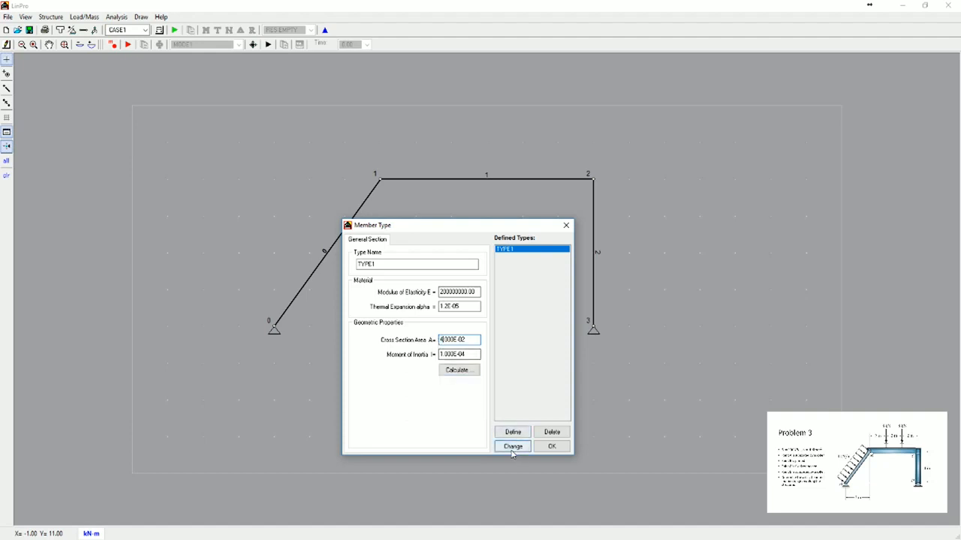
click(515, 448)
click(550, 447)
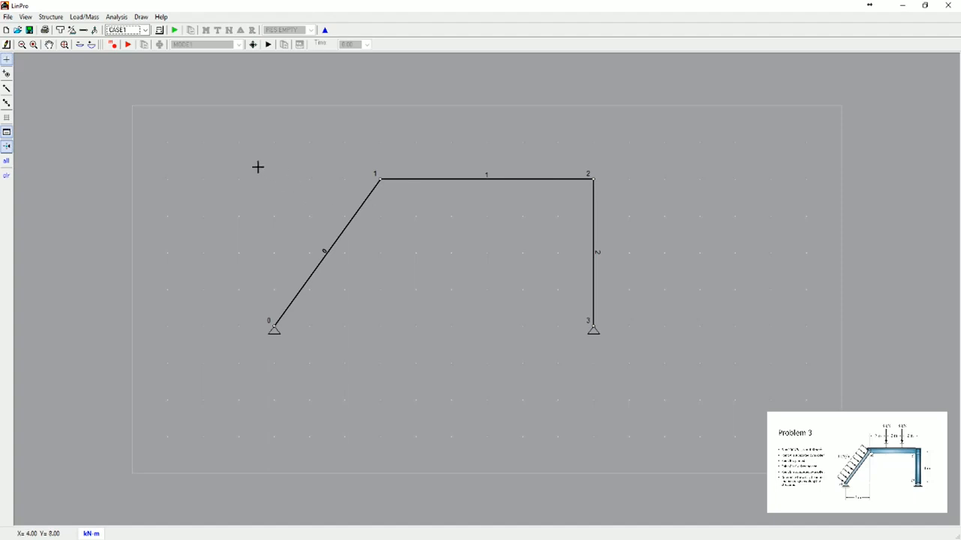
- Release the bending moment at joint 1 of member 0 in the Problem 3 frame
click(83, 30)
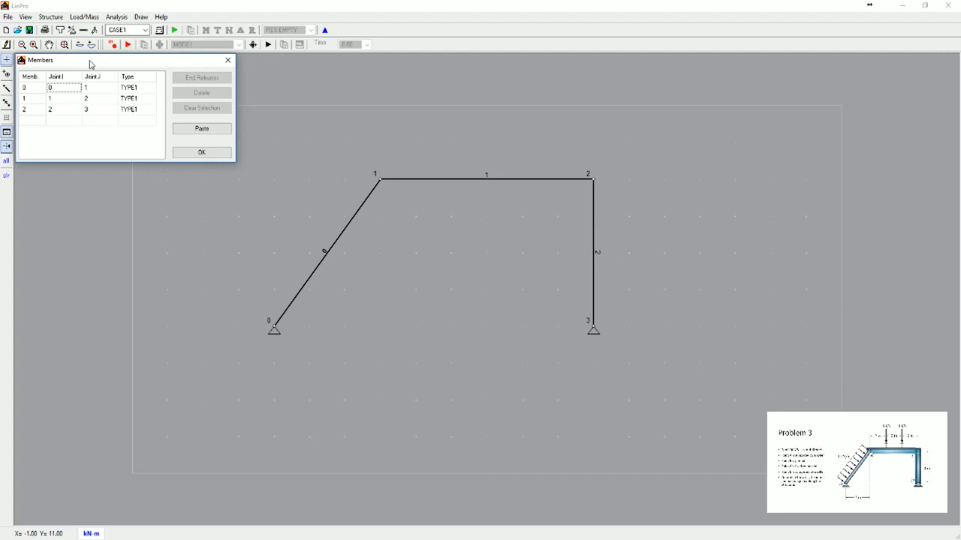
mouse_move(90, 63)
mouse_down()
mouse_move(230, 214)
mouse_move(431, 351)
mouse_up()
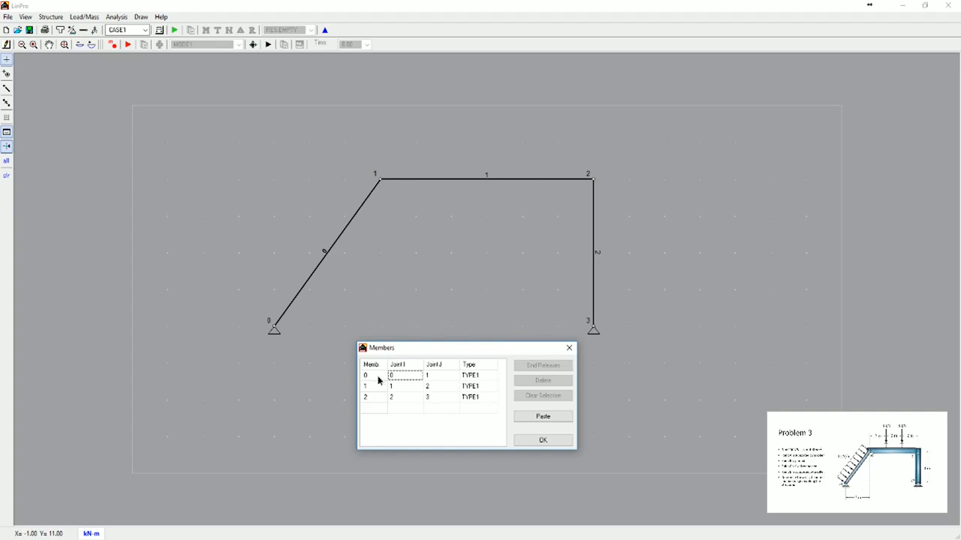
click(379, 381)
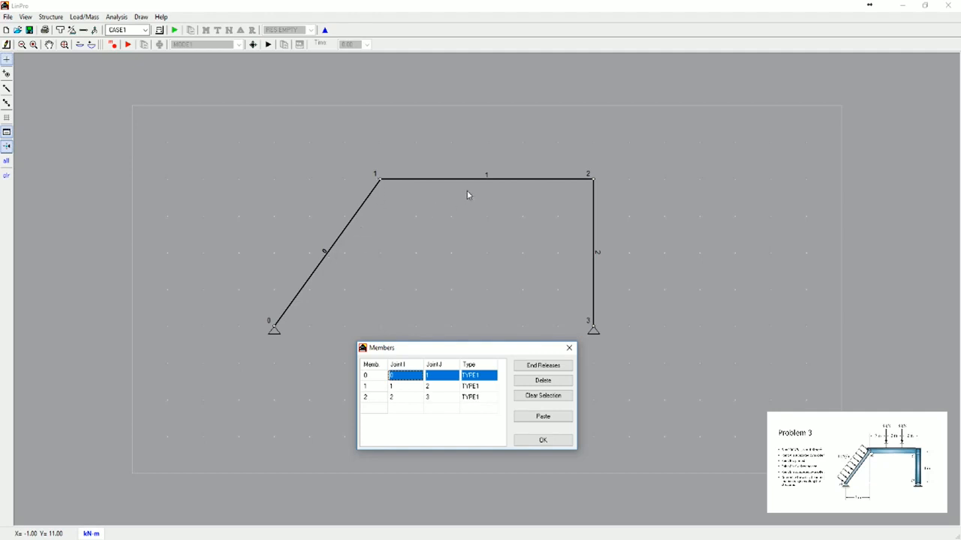
click(537, 368)
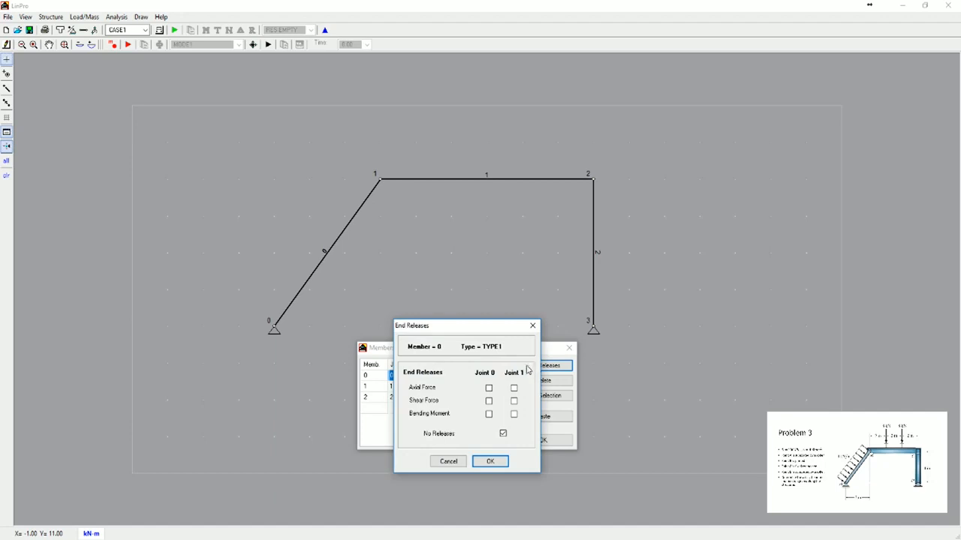
drag(466, 333, 237, 349)
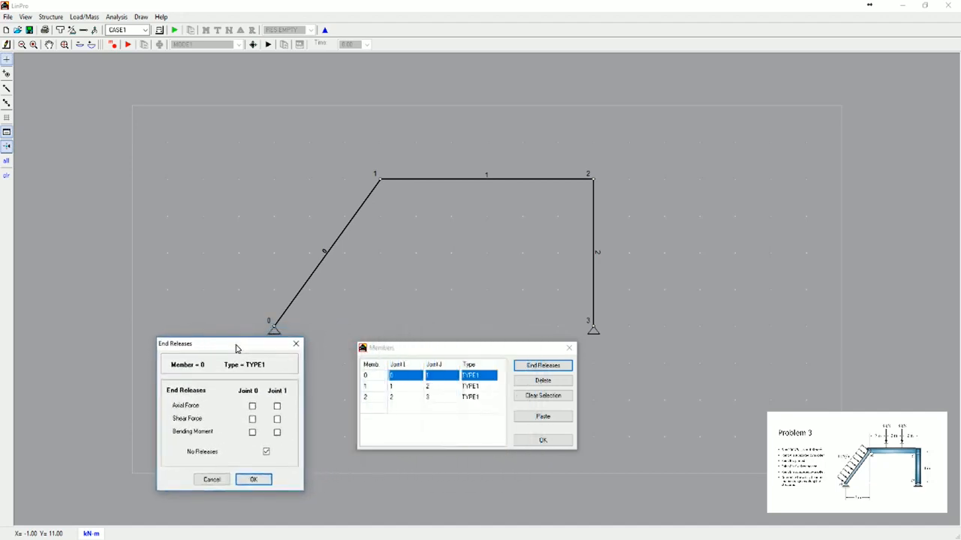
click(278, 434)
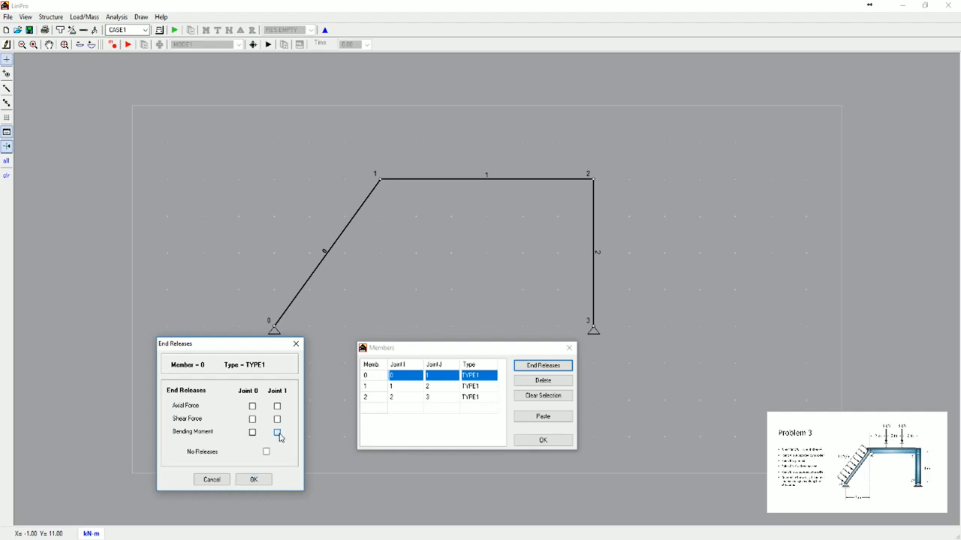
click(268, 485)
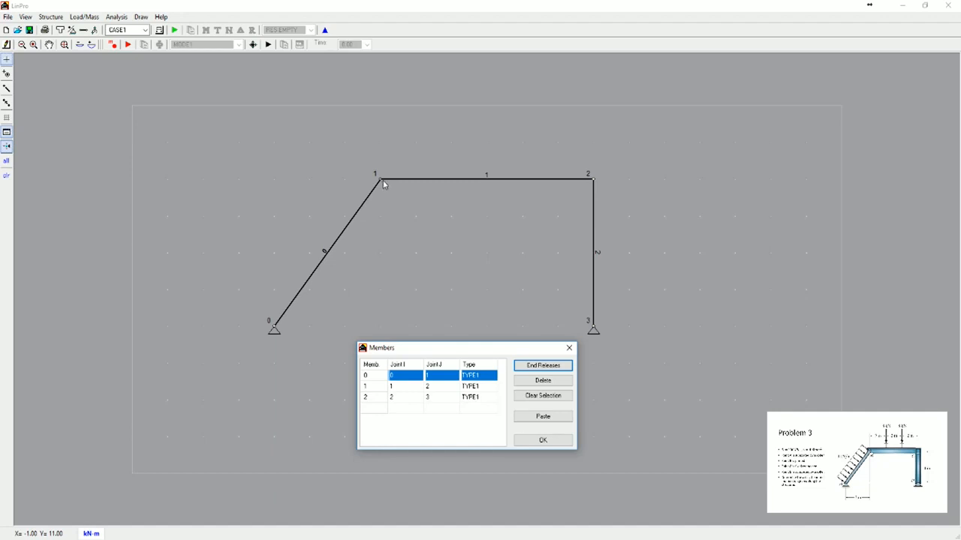
- Release the bending moment at joint 1 of member 1 as well
click(391, 375)
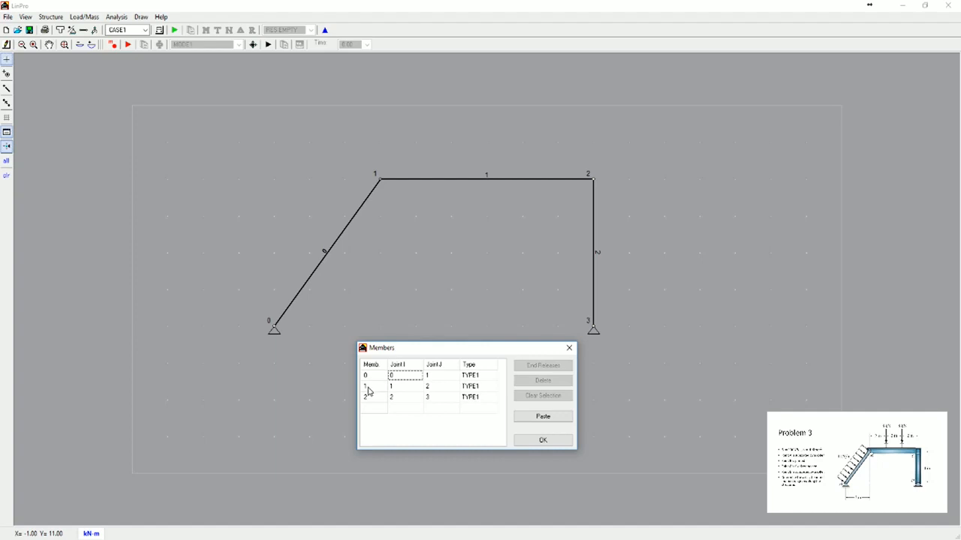
click(368, 386)
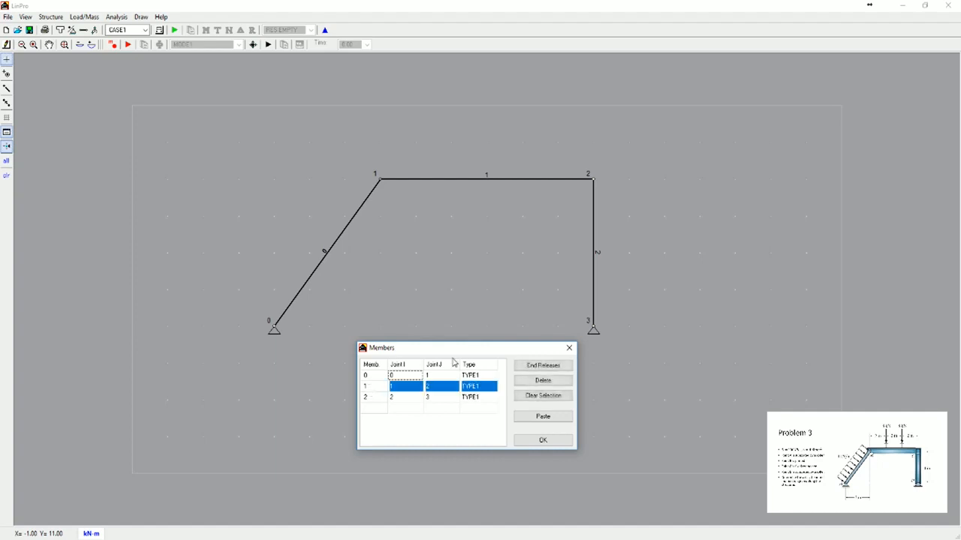
click(542, 367)
drag(477, 331, 692, 184)
click(704, 267)
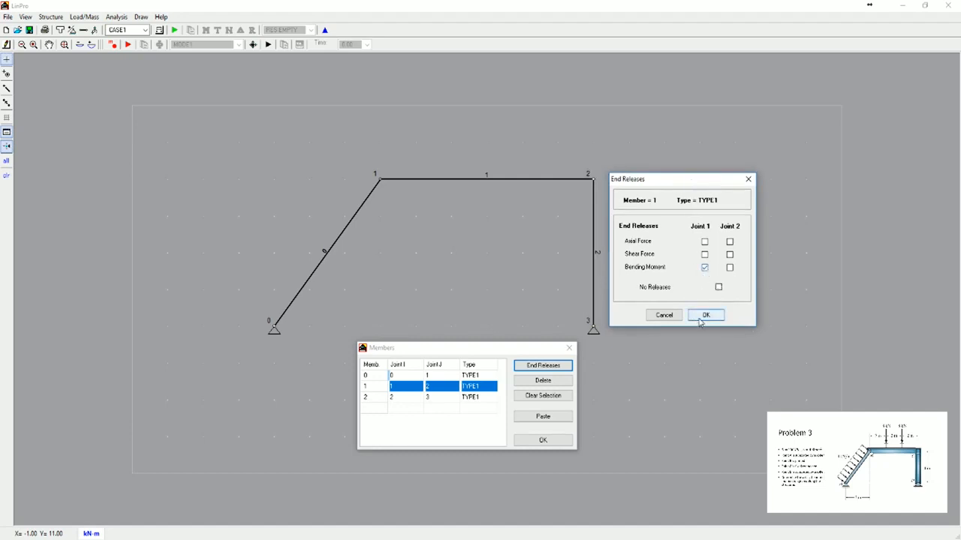
click(700, 315)
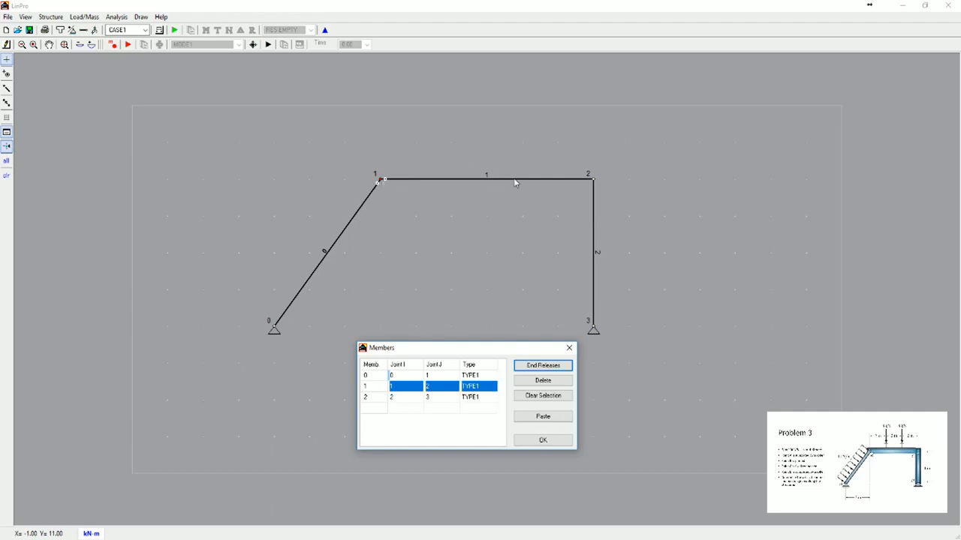
- Set member 1 back to No Releases and close the member list
click(529, 367)
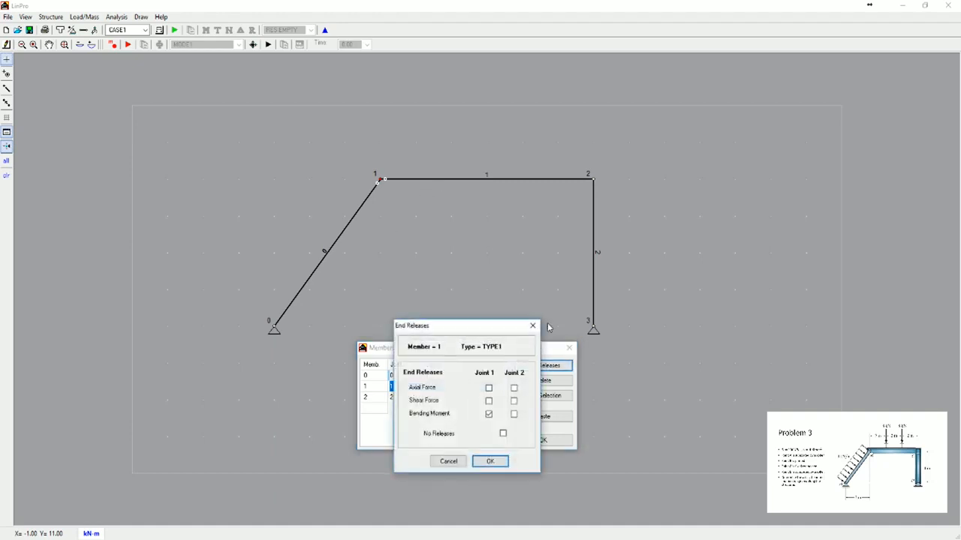
click(502, 434)
drag(464, 326, 672, 175)
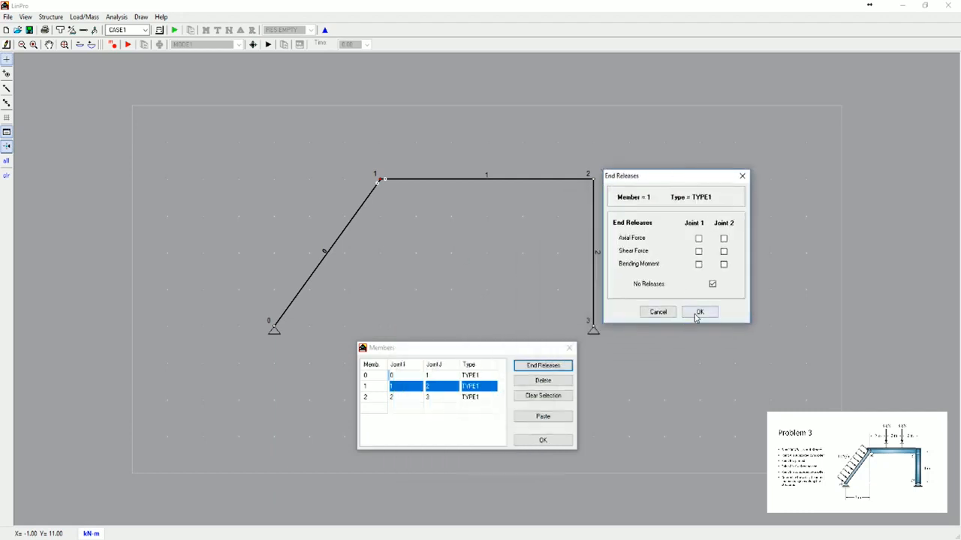
click(703, 315)
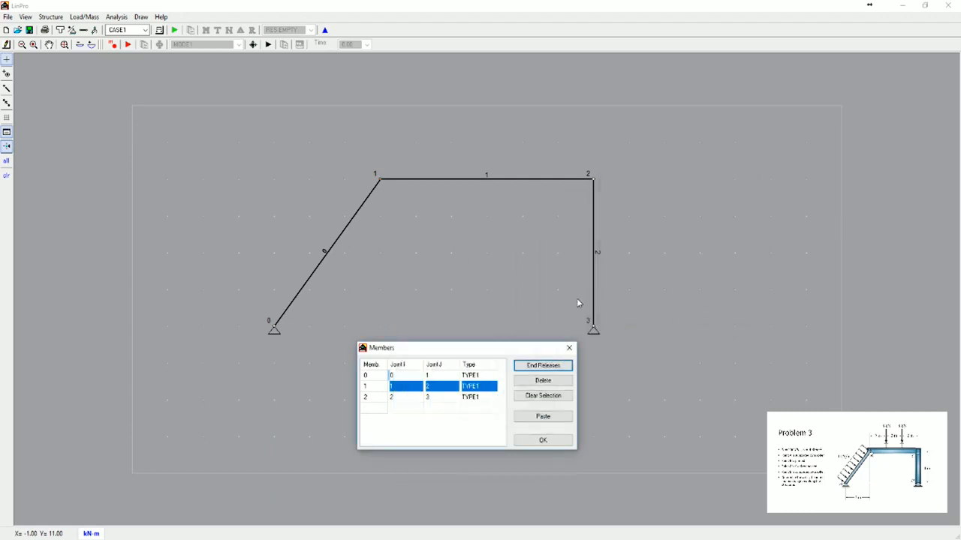
click(541, 438)
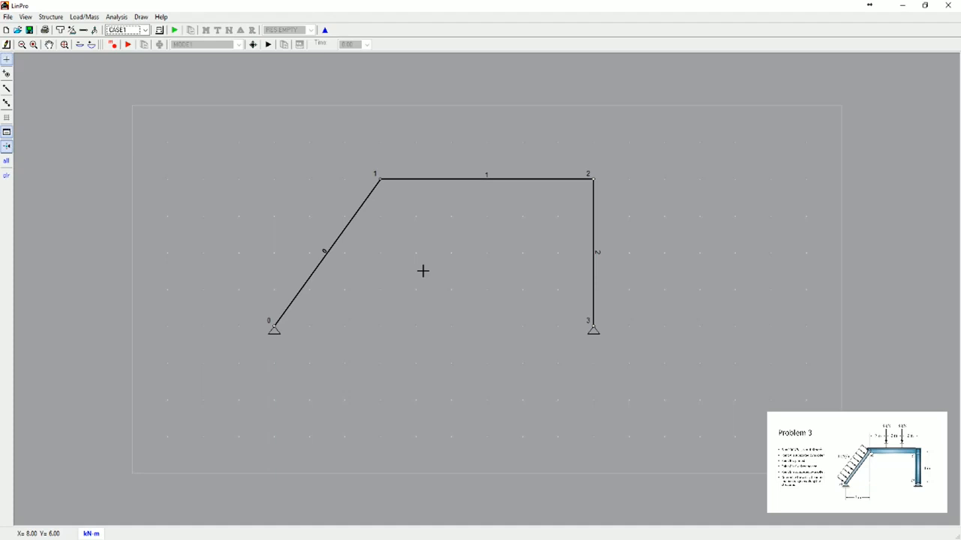
- Start a distributed load in CASE1 with p1 and p2 of -3 in the Local Y coordinate system
click(94, 30)
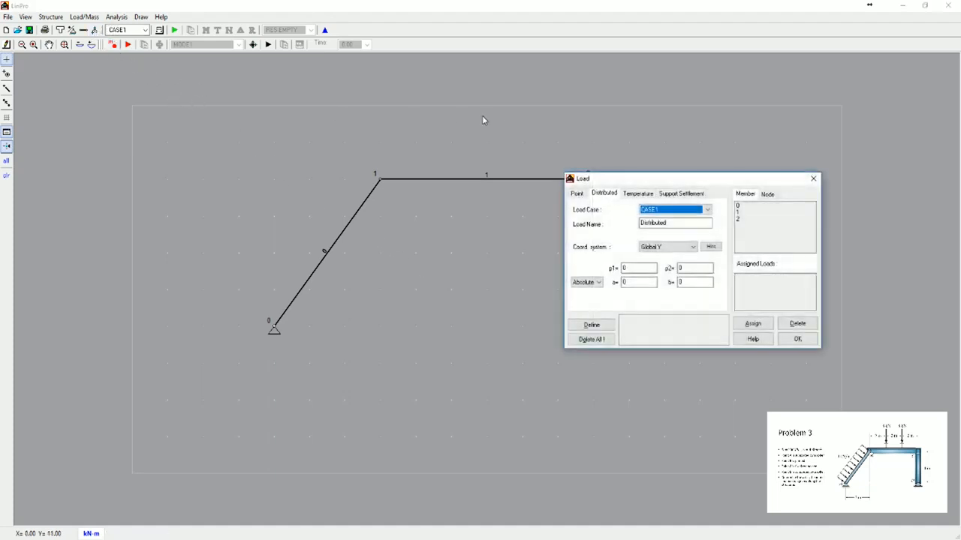
drag(620, 181, 390, 299)
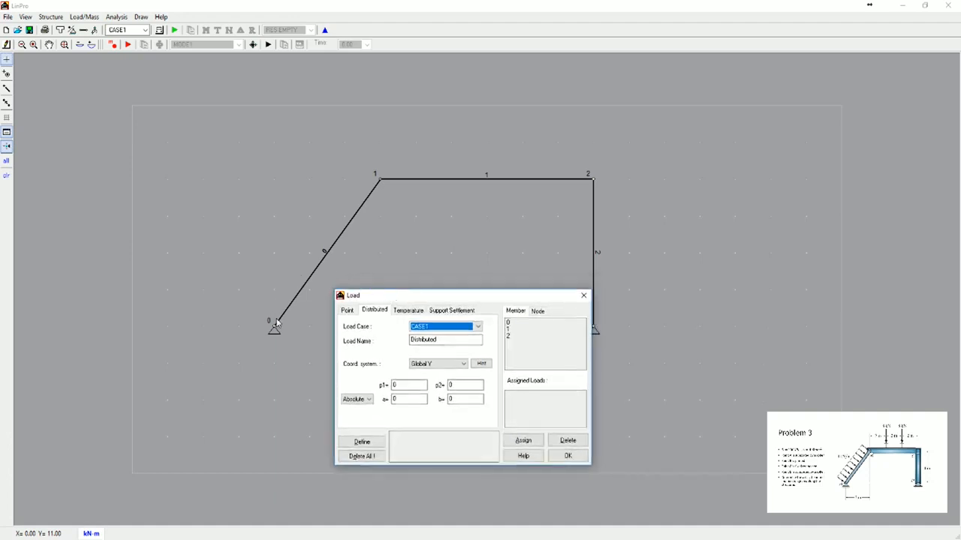
click(430, 339)
drag(415, 387, 377, 390)
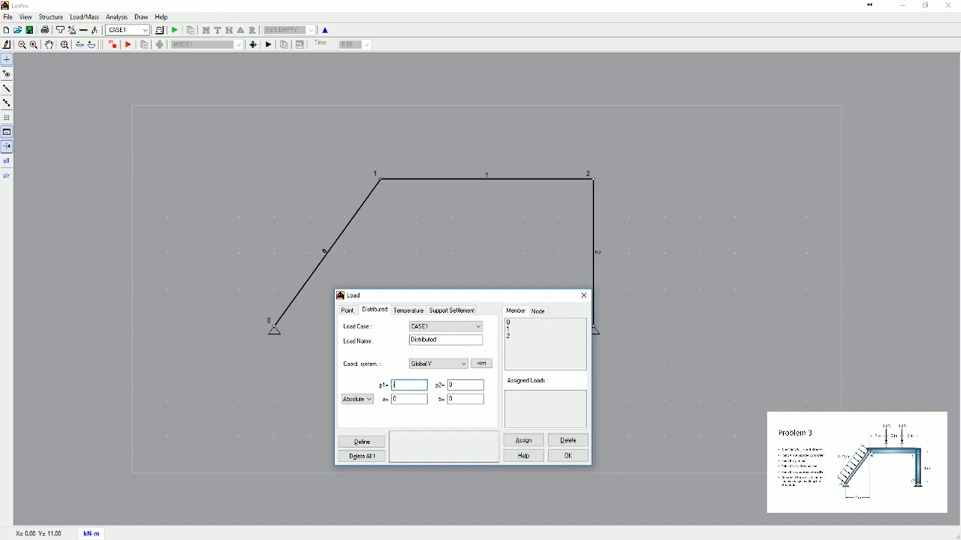
drag(463, 384, 438, 389)
text(-3)
click(443, 365)
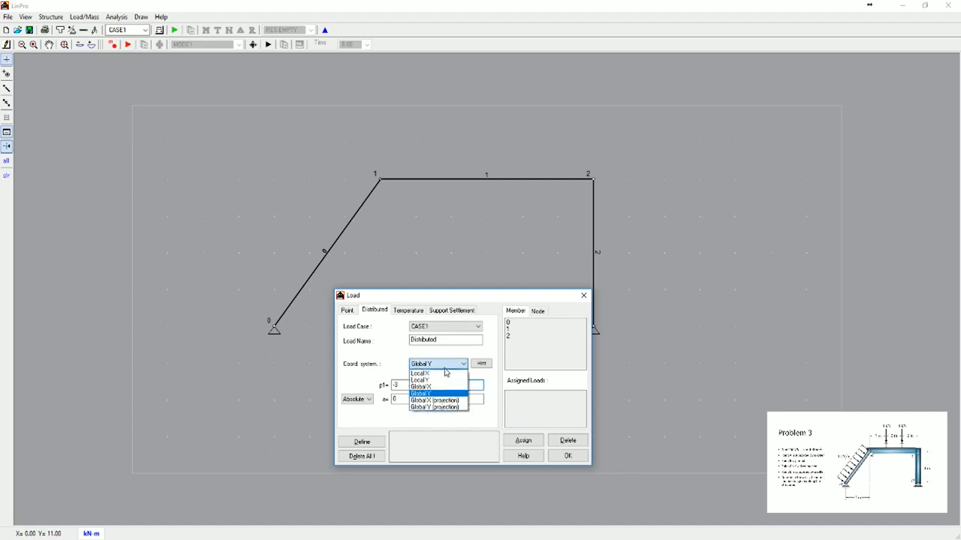
click(434, 381)
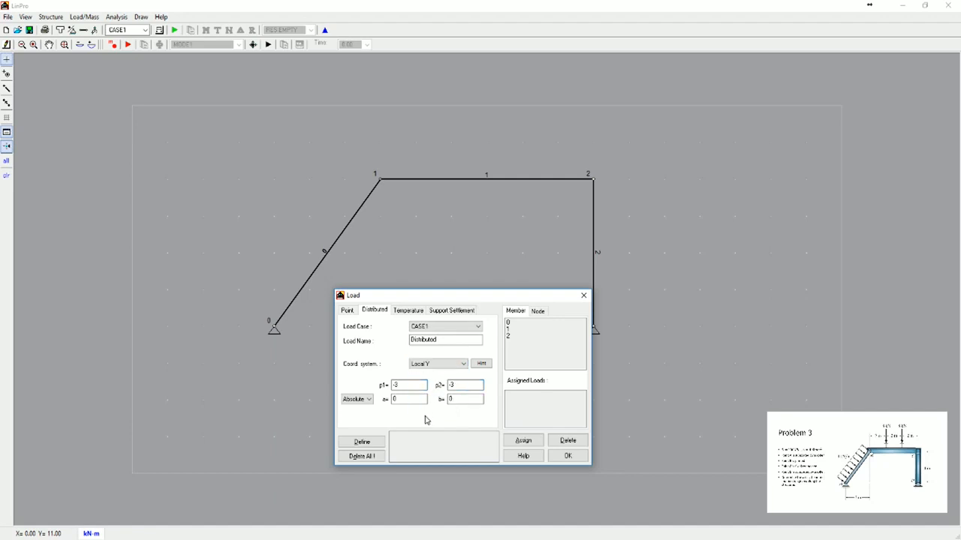
- Show the load hint diagram and compare the Global Y and Local Y load directions, ending on Local Y
click(484, 367)
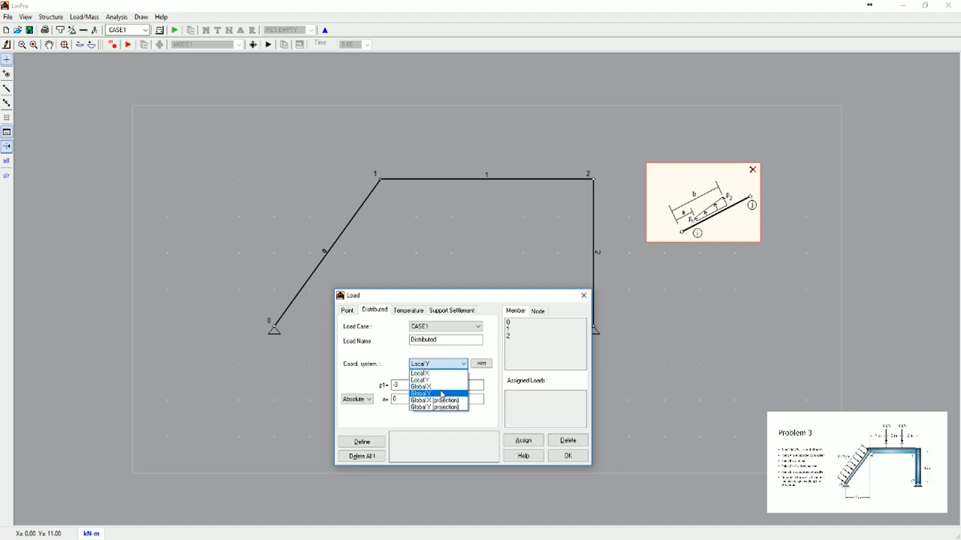
click(441, 393)
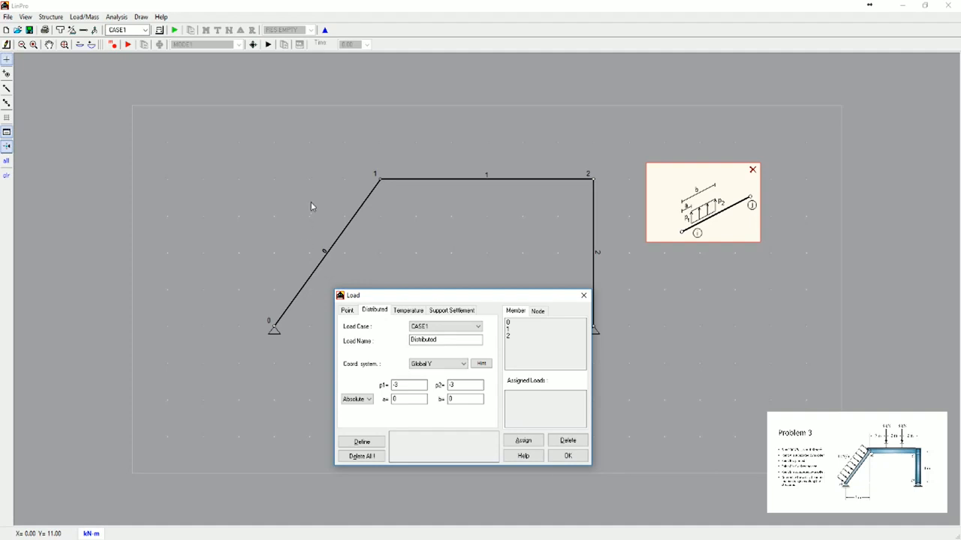
click(454, 364)
click(423, 399)
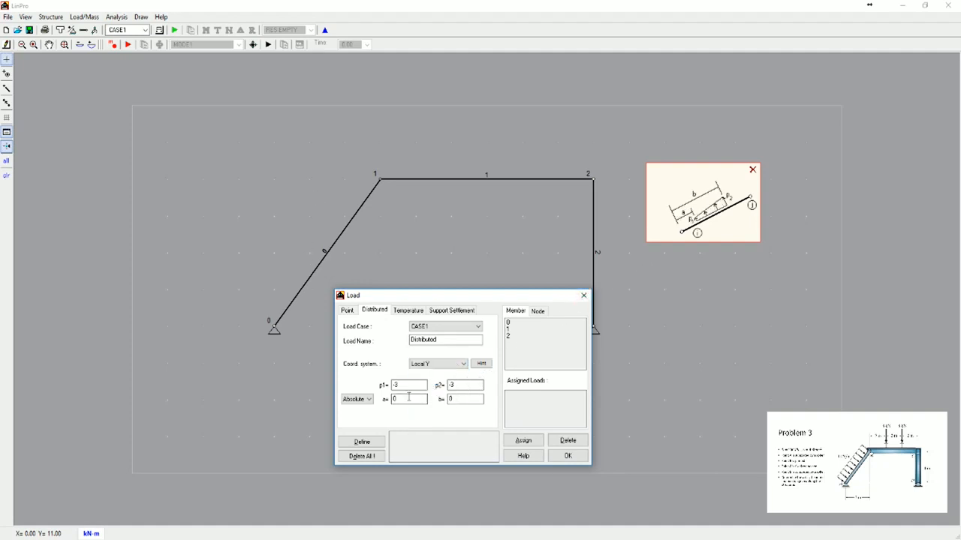
- Make the distributed load's distances relative with a = 0 and b = 1, define it and assign it to member 0
click(357, 400)
click(355, 415)
click(410, 400)
double_click(450, 399)
text(1)
click(373, 448)
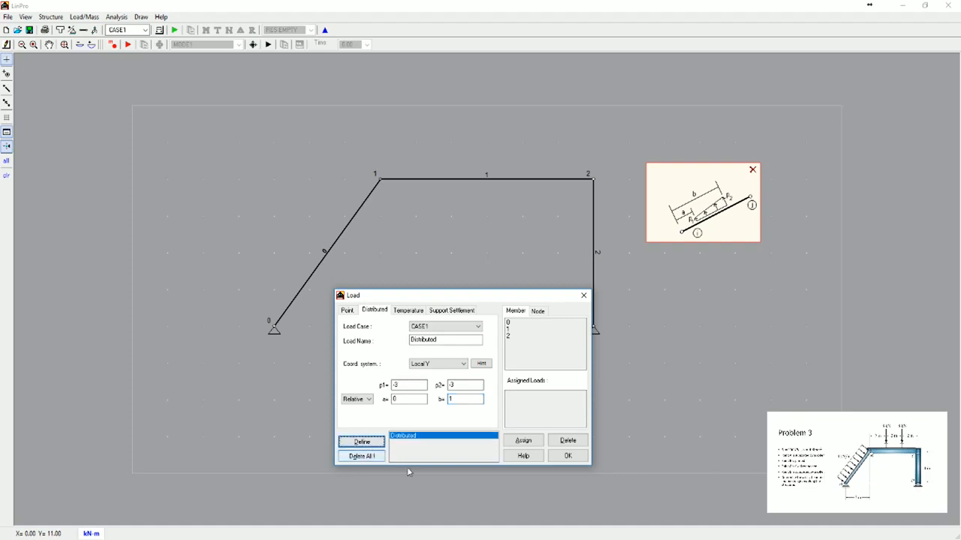
click(509, 322)
click(523, 440)
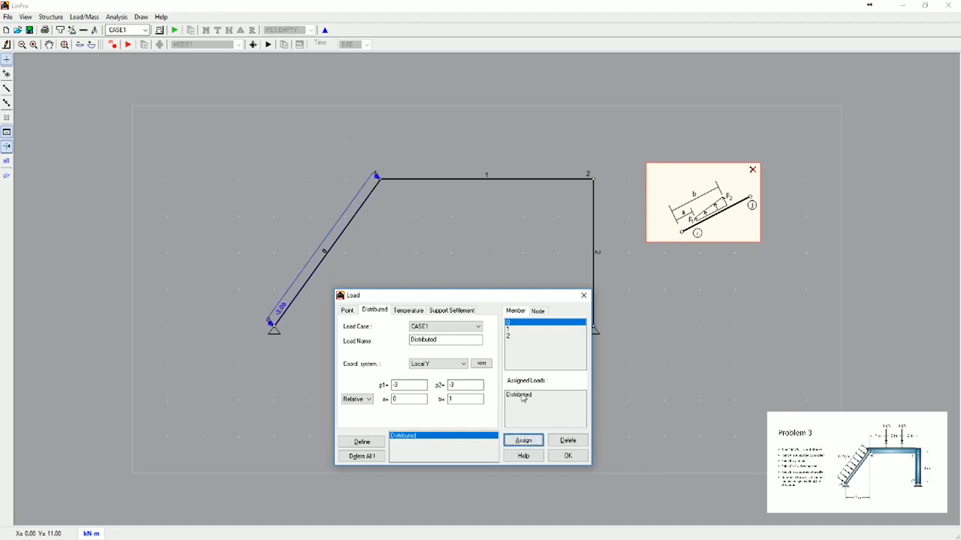
- Define a global point load named Point Left with Force Y -8 at relative distance 0.333 and assign it to member 1
click(347, 311)
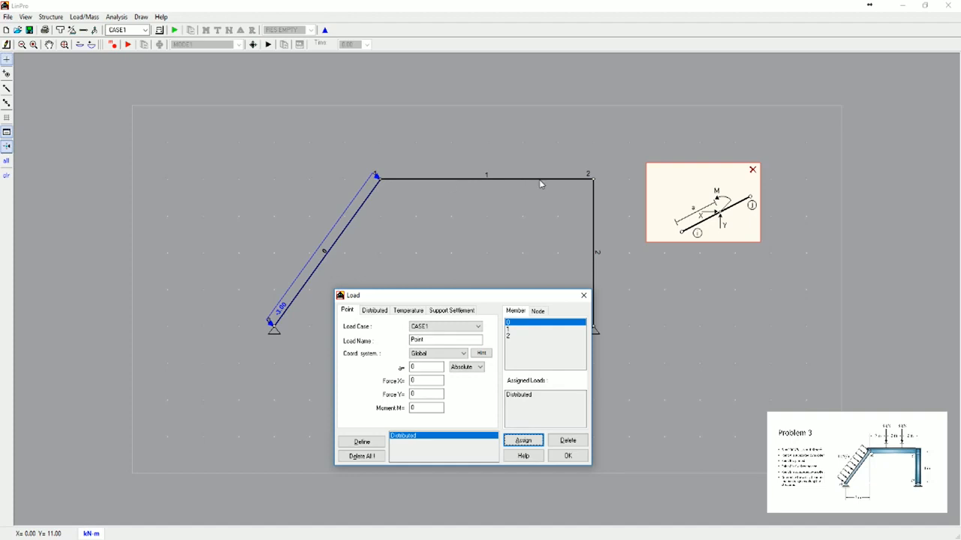
click(440, 341)
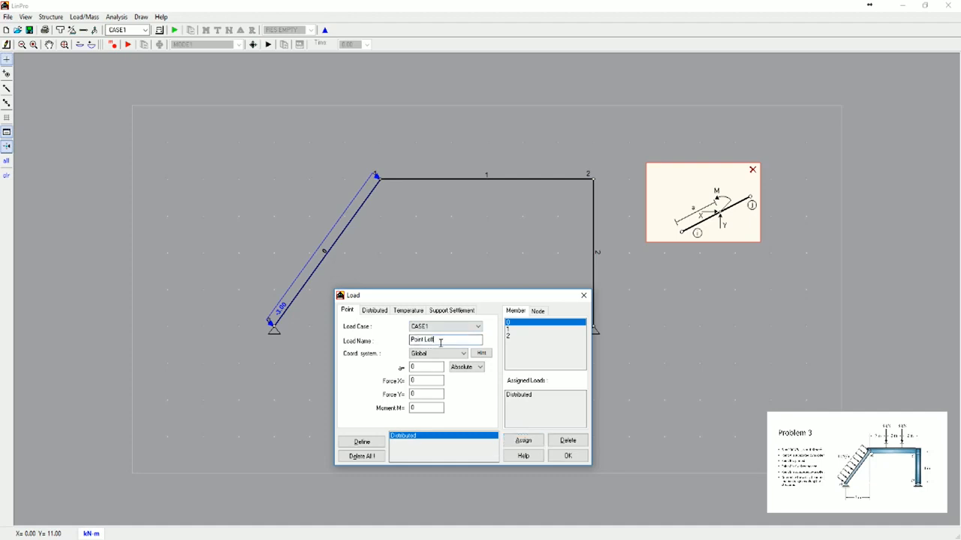
double_click(423, 394)
text(8)
click(468, 367)
click(468, 384)
click(476, 367)
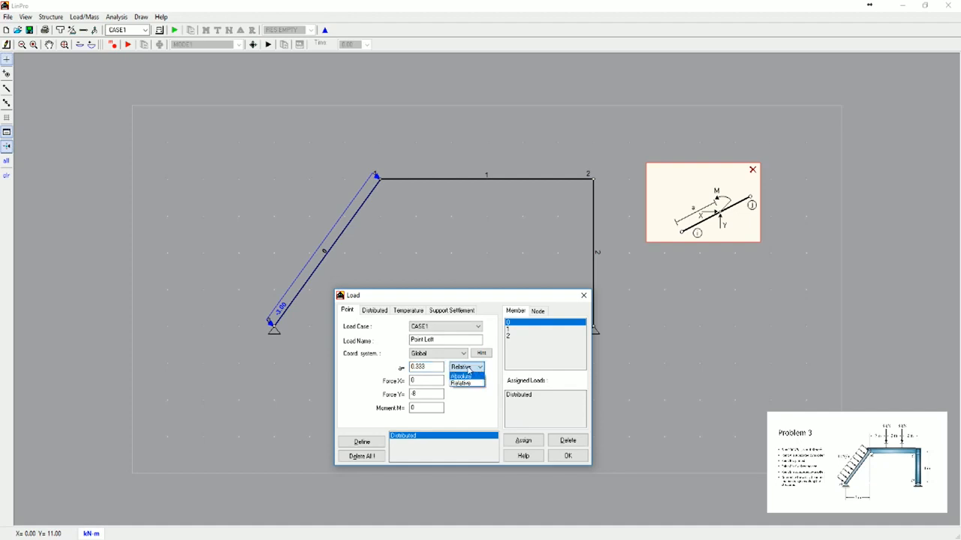
click(469, 369)
click(362, 443)
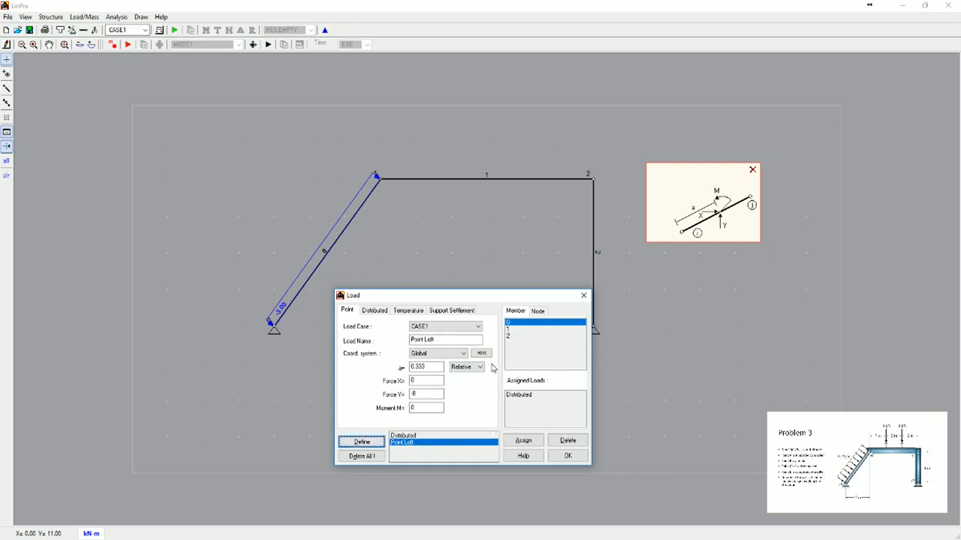
click(520, 329)
click(523, 441)
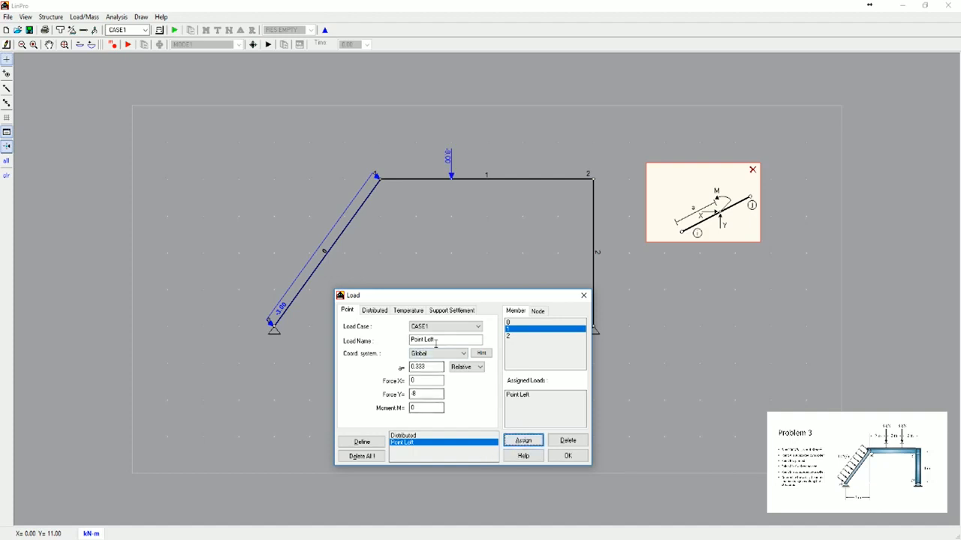
- Define a point load named Point Right with Force Y -8 at relative distance 0.667 and assign it to member 1
click(439, 340)
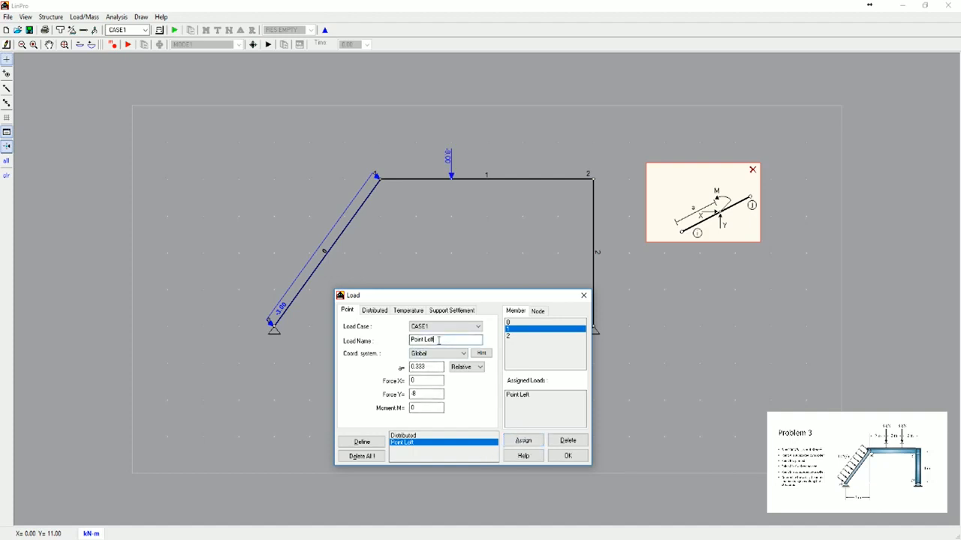
text(Righ)
click(433, 367)
text(667)
click(424, 394)
click(361, 442)
click(522, 442)
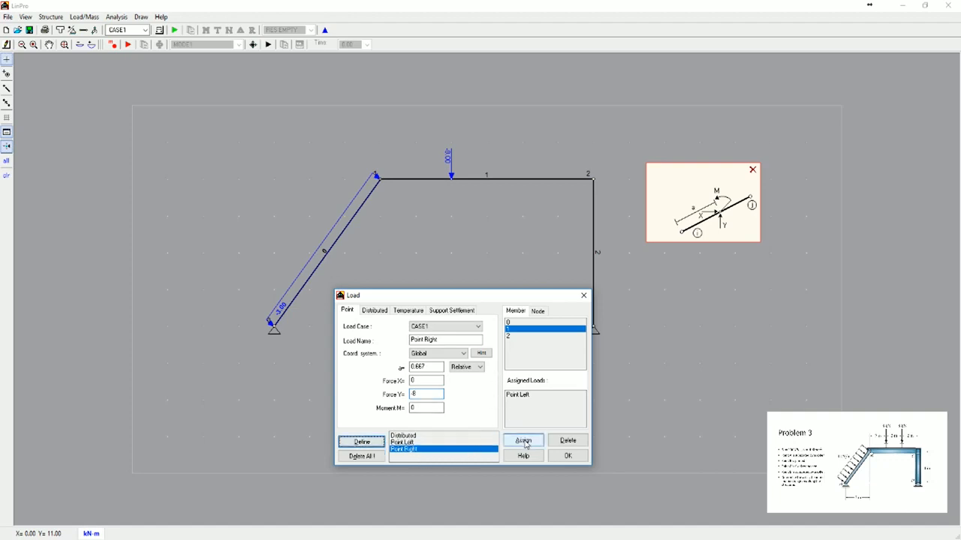
click(524, 442)
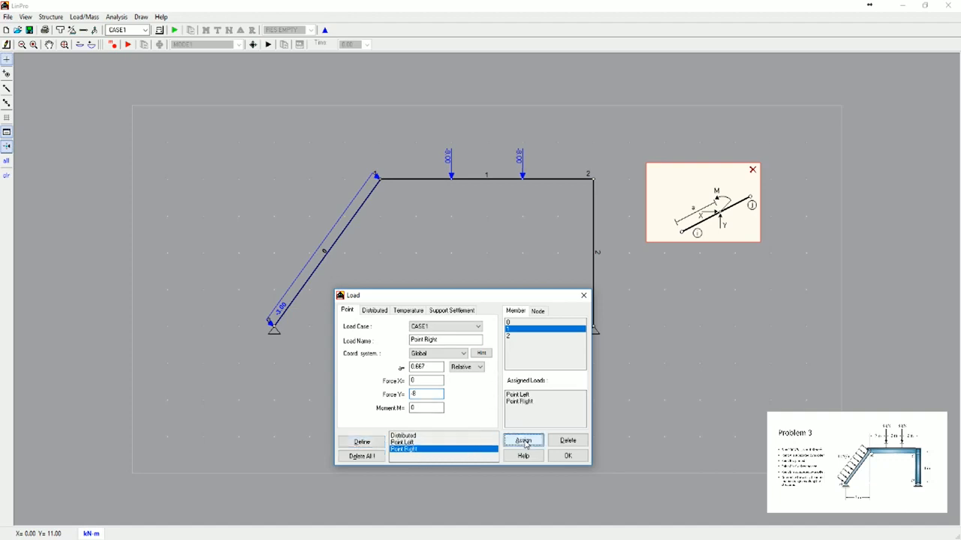
click(568, 457)
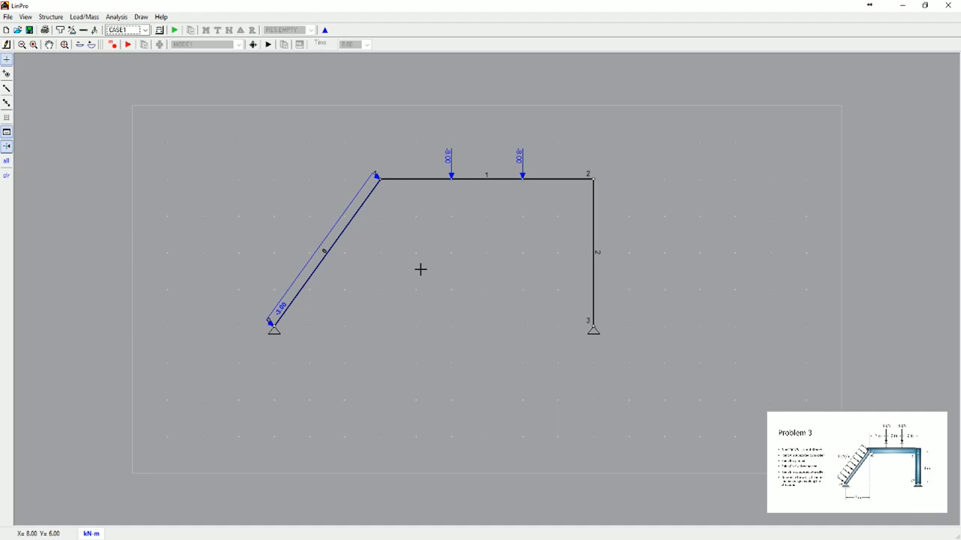
- Run the static analysis of the loaded Problem 3 frame
click(175, 31)
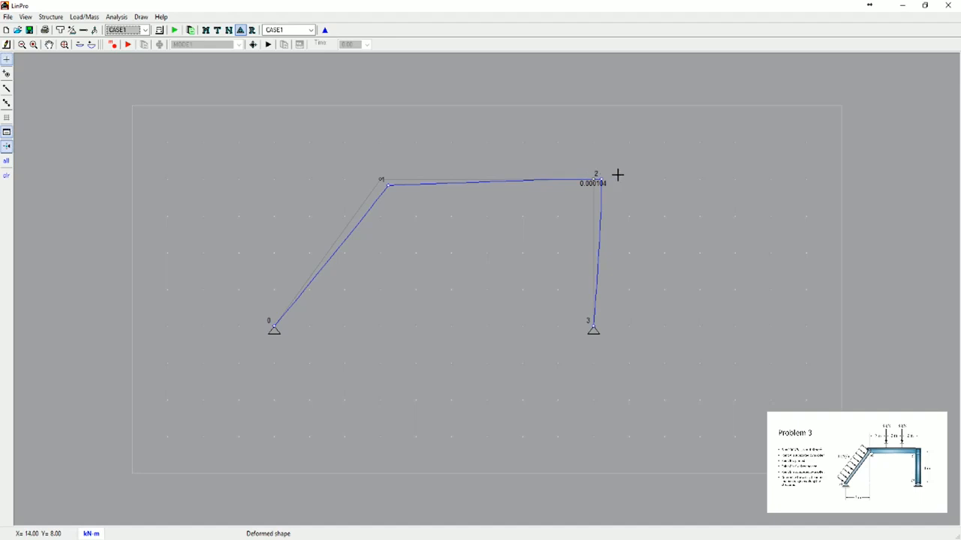
- Display the Problem 3 frame's support reactions and its bending moment diagram, enlarging the diagram scale
click(252, 31)
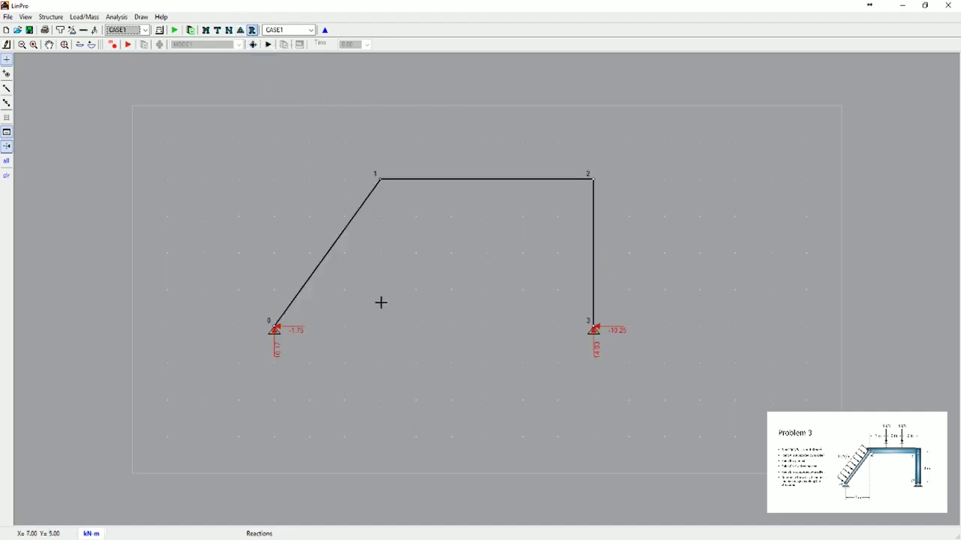
click(206, 30)
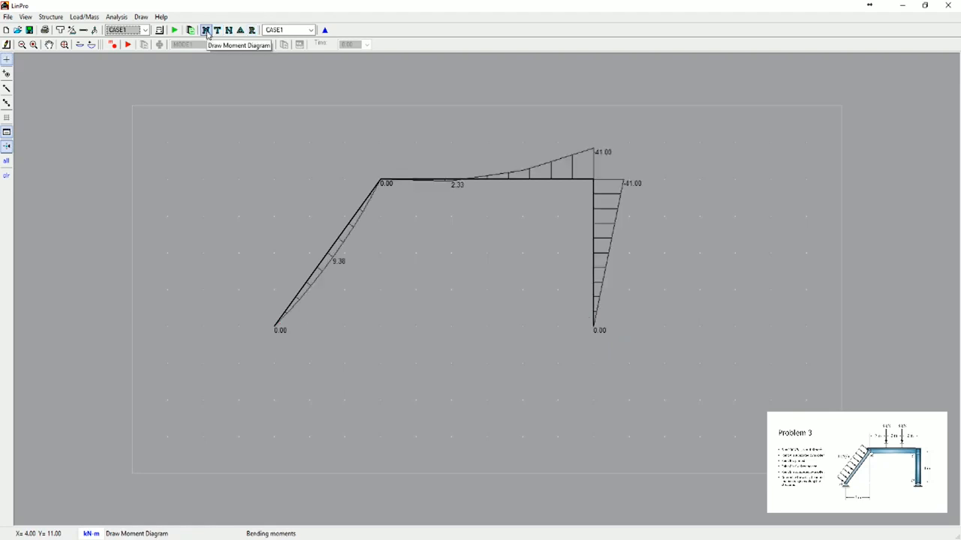
click(91, 45)
click(95, 47)
click(95, 47)
click(95, 47)
click(94, 48)
click(95, 47)
click(95, 47)
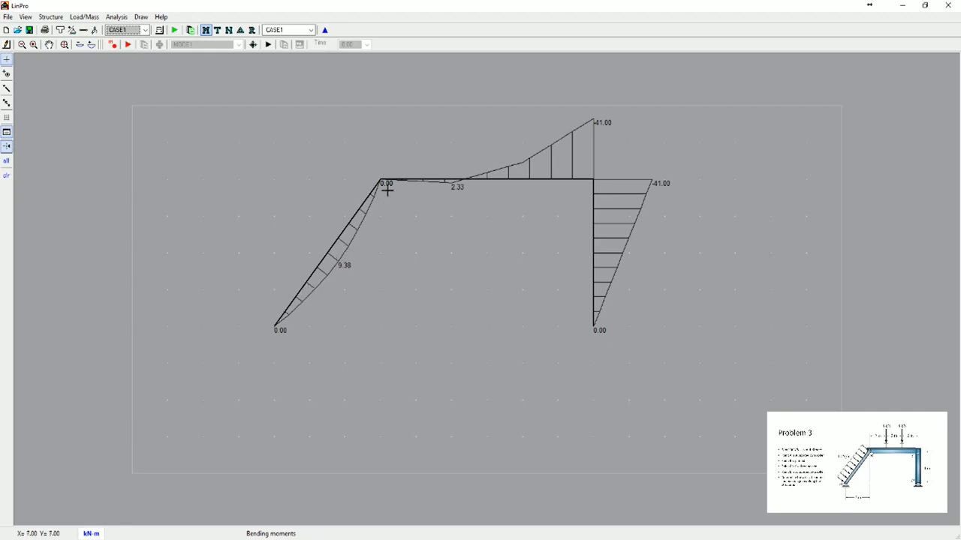
- Display the frame's shear force diagram at an enlarged scale and then its axial force diagram
click(217, 31)
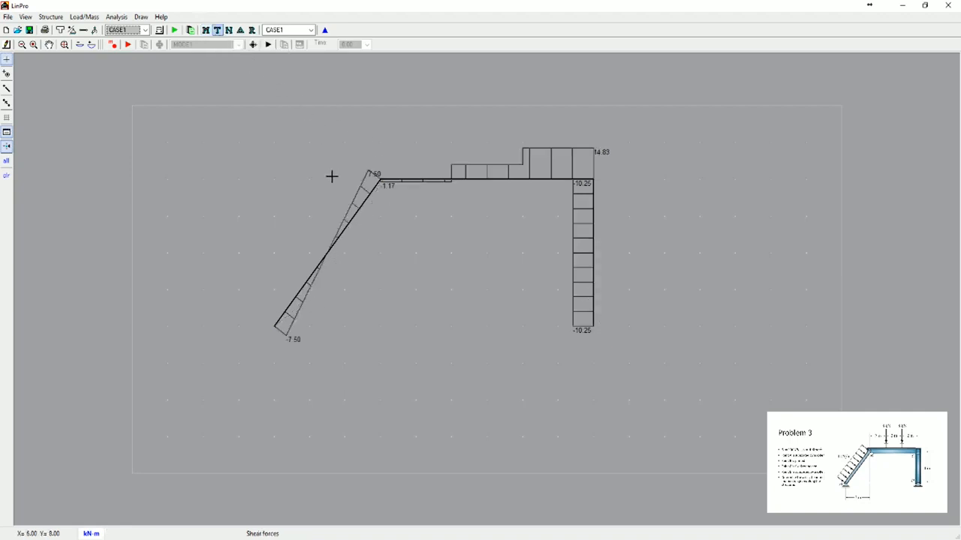
click(92, 45)
click(91, 45)
click(92, 45)
click(92, 45)
click(92, 45)
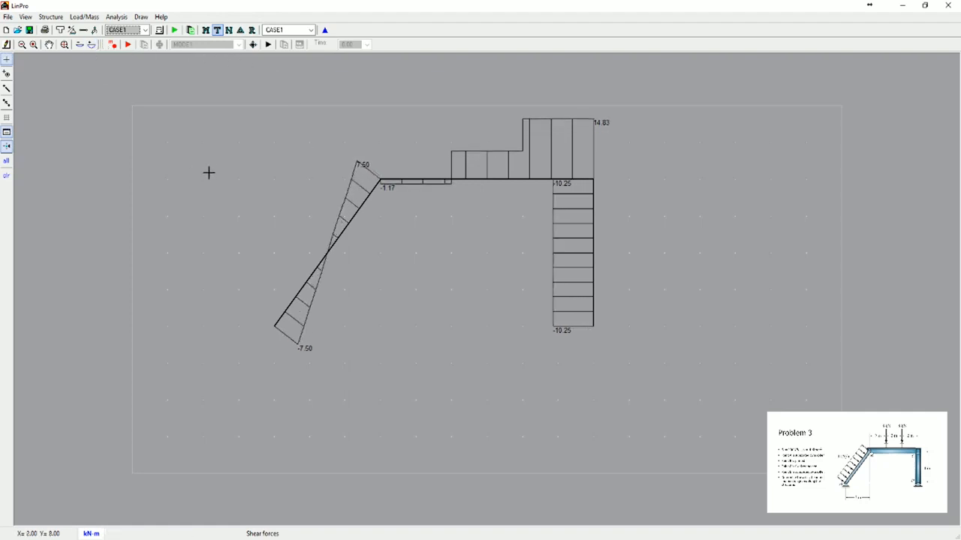
click(229, 30)
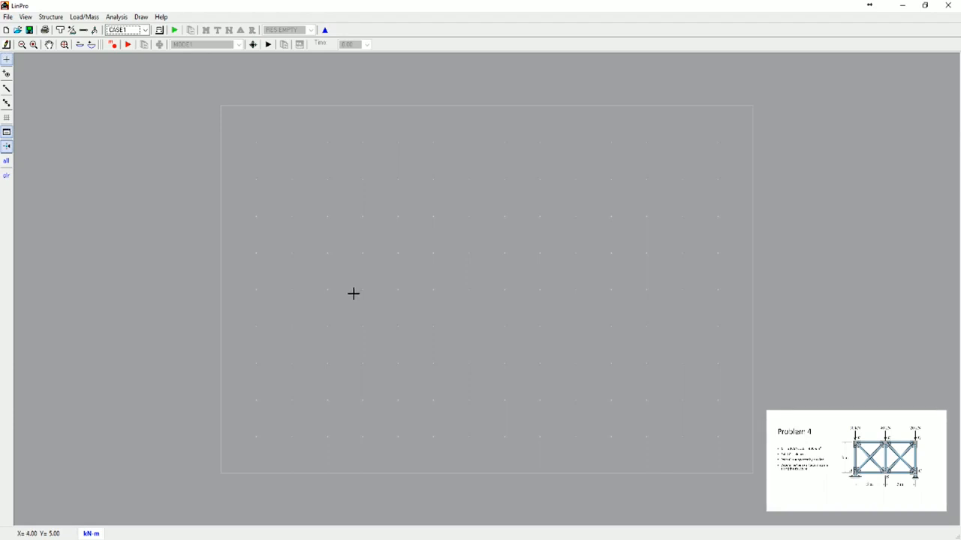
- Place six joints for the Problem 4 truss at (4,4), (7,4), (10,4), (10,7), (7,7) and (4,7)
click(7, 74)
click(468, 326)
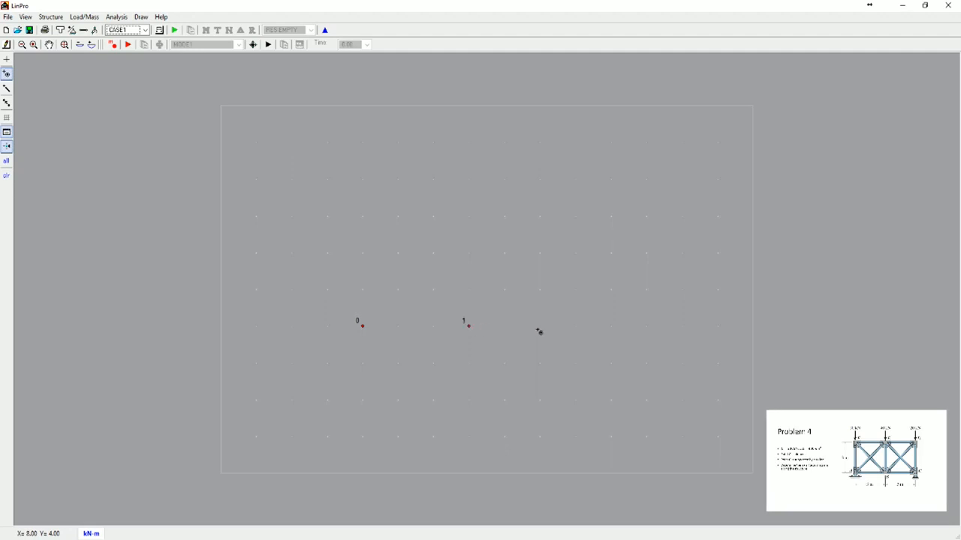
click(575, 326)
click(575, 216)
click(468, 216)
click(363, 216)
- Restrain joint 0 in X and Y as a pin and joint 2 in Y only as a roller
click(72, 31)
drag(131, 71, 442, 143)
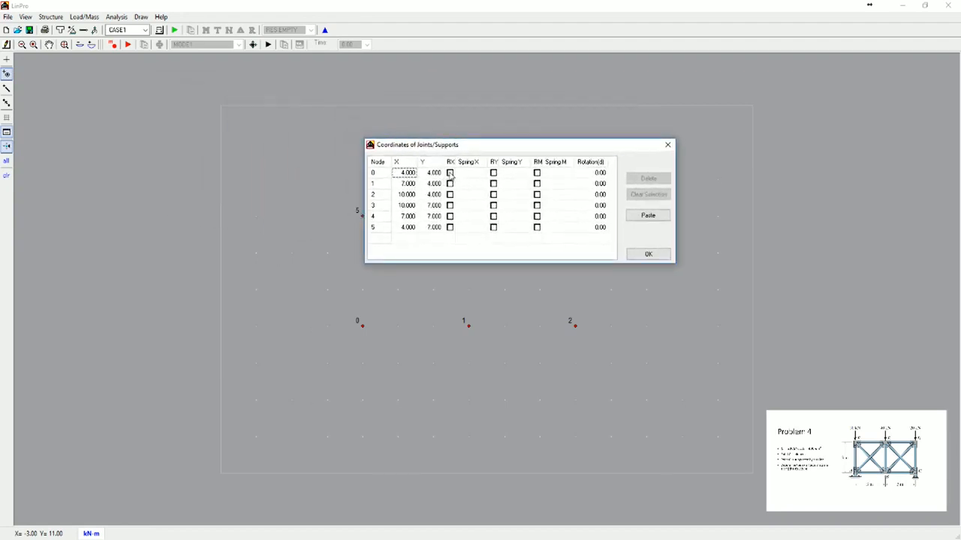
click(450, 174)
click(493, 174)
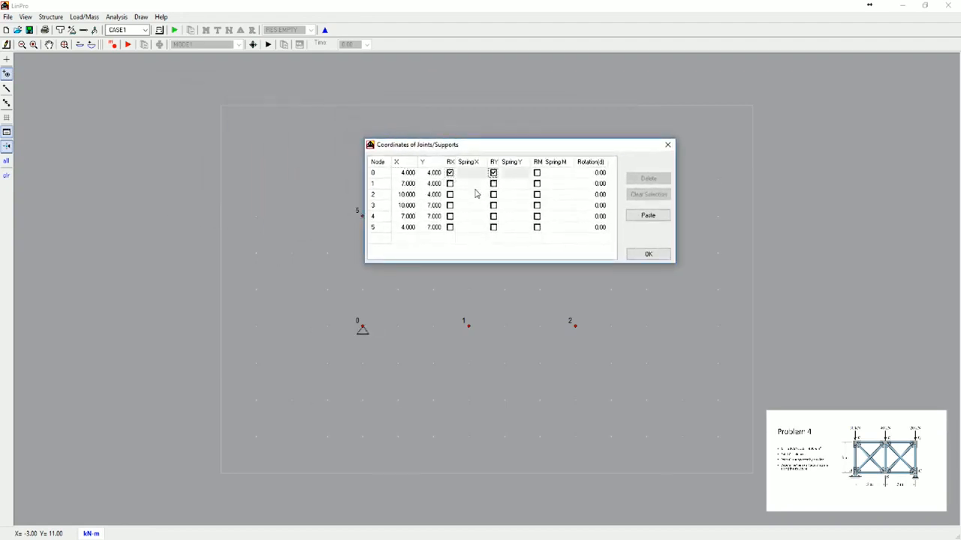
click(493, 194)
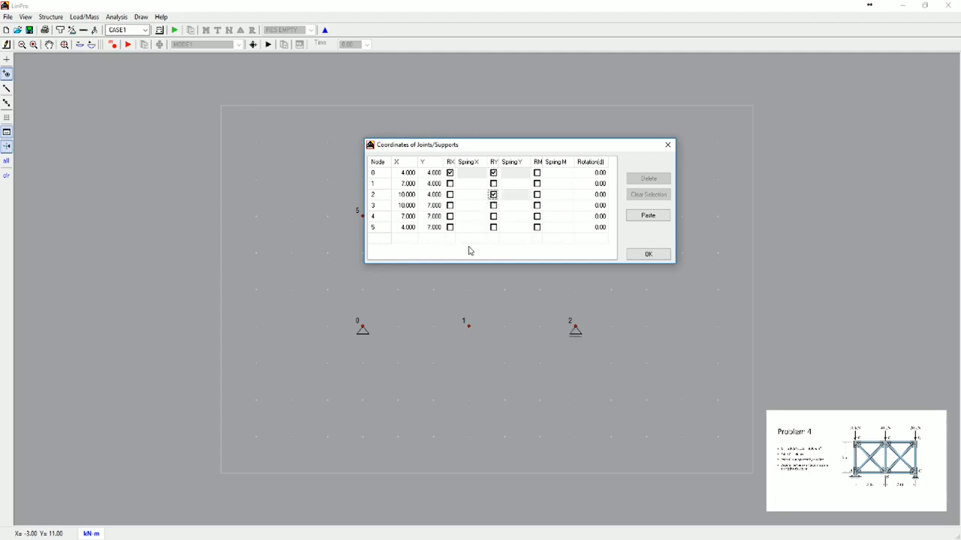
click(648, 254)
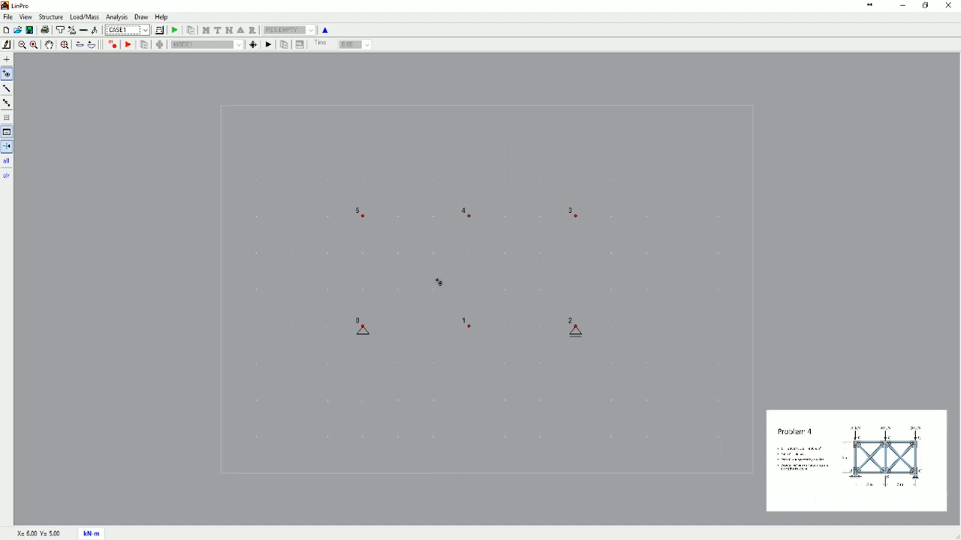
- Draw the truss's outer TYPE1 members through joints 0, 1, 2, 3, 4, 5 and back to 0
click(7, 88)
click(362, 328)
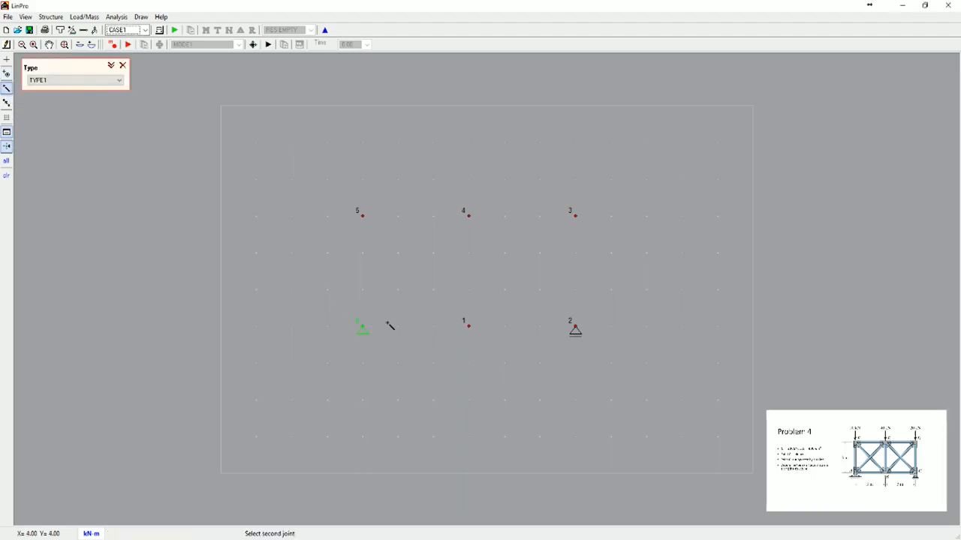
click(467, 327)
click(575, 328)
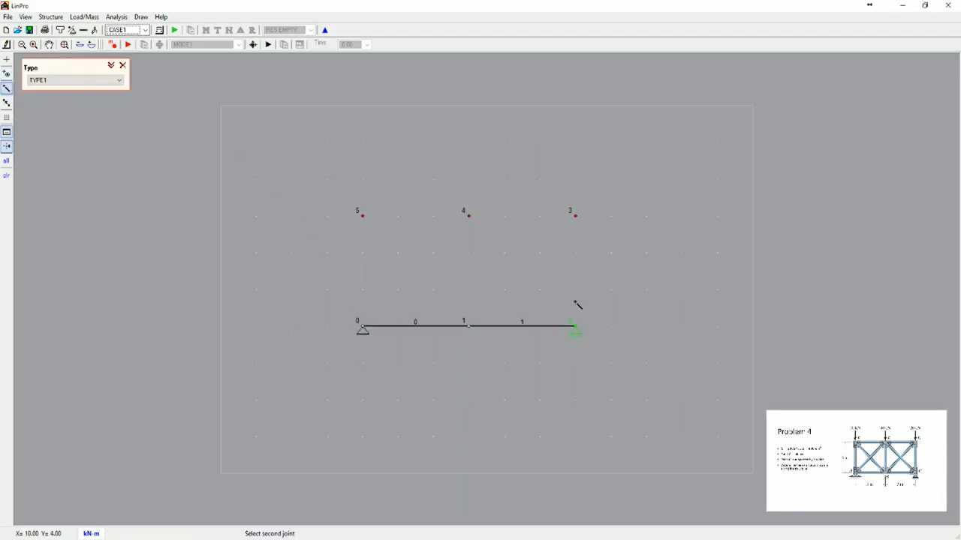
click(574, 216)
click(468, 216)
click(362, 216)
click(361, 327)
- Add the four truss diagonals between joints 0-4, 4-2, 5-1 and 1-3
click(468, 215)
click(575, 326)
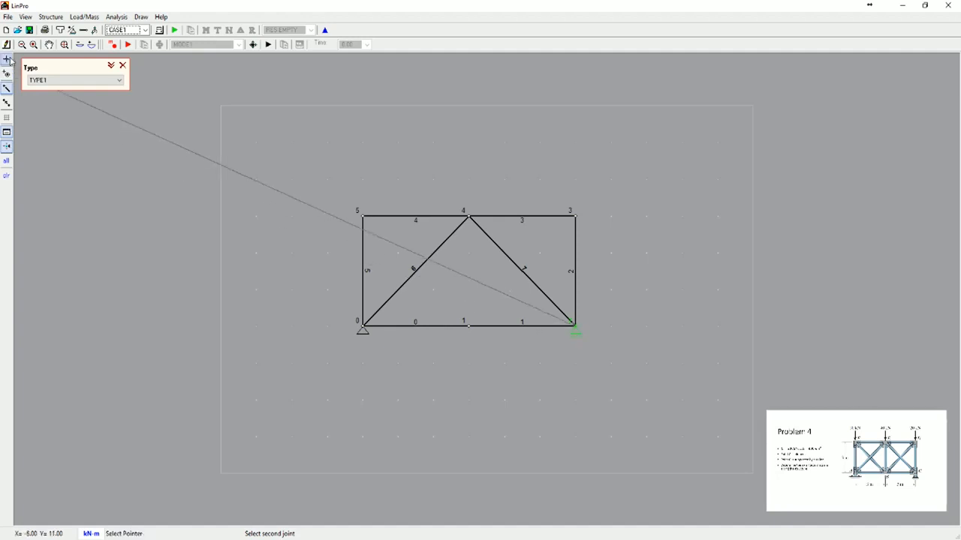
click(9, 61)
click(8, 89)
click(363, 217)
click(467, 325)
click(575, 217)
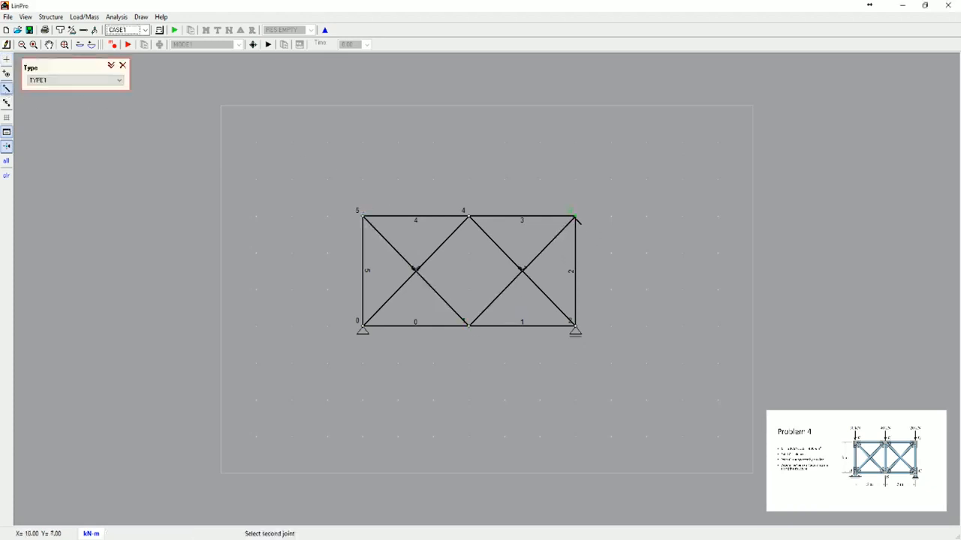
click(8, 63)
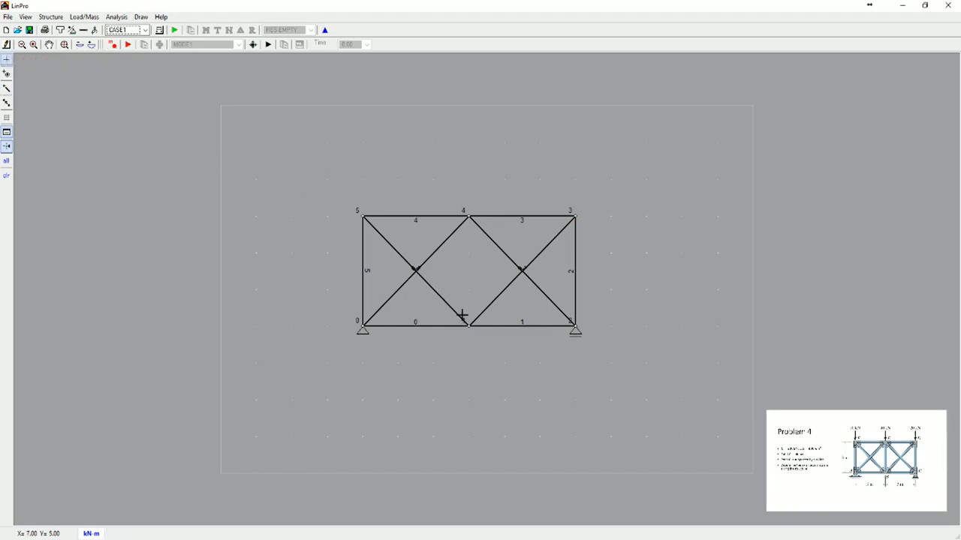
- Add the middle vertical member between joints 1 and 4
click(7, 88)
click(468, 325)
click(468, 217)
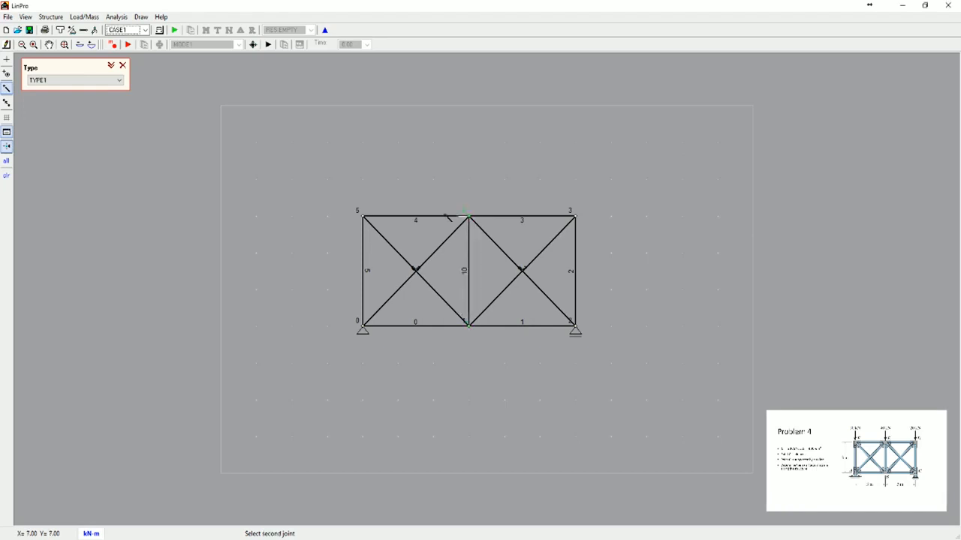
click(8, 62)
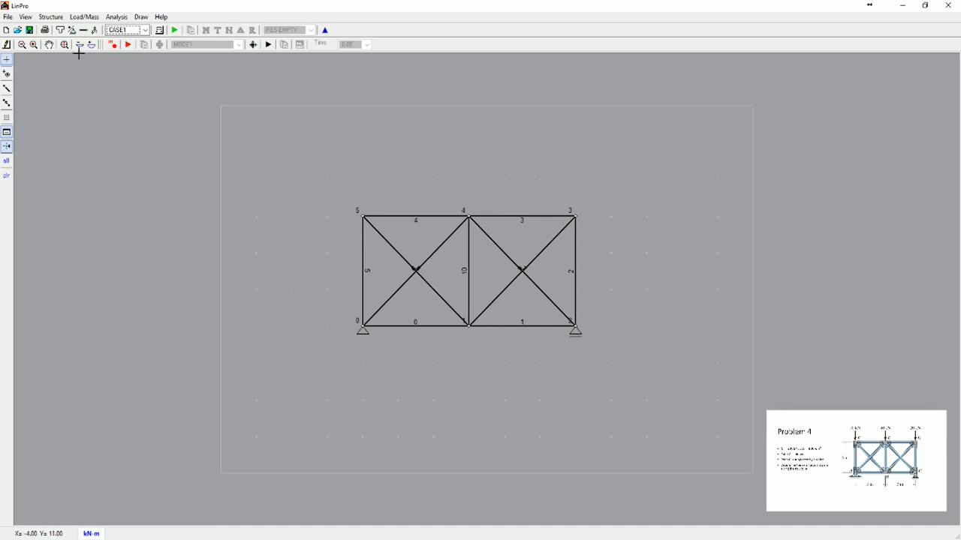
- Set the cross section area of member type TYPE1 to 4.000E-02
click(60, 32)
drag(169, 58, 575, 204)
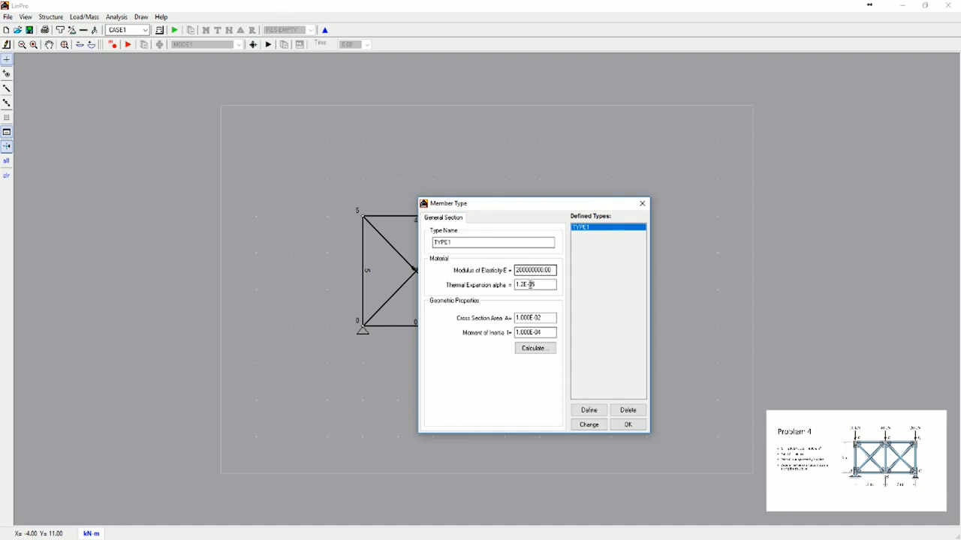
click(516, 318)
click(589, 425)
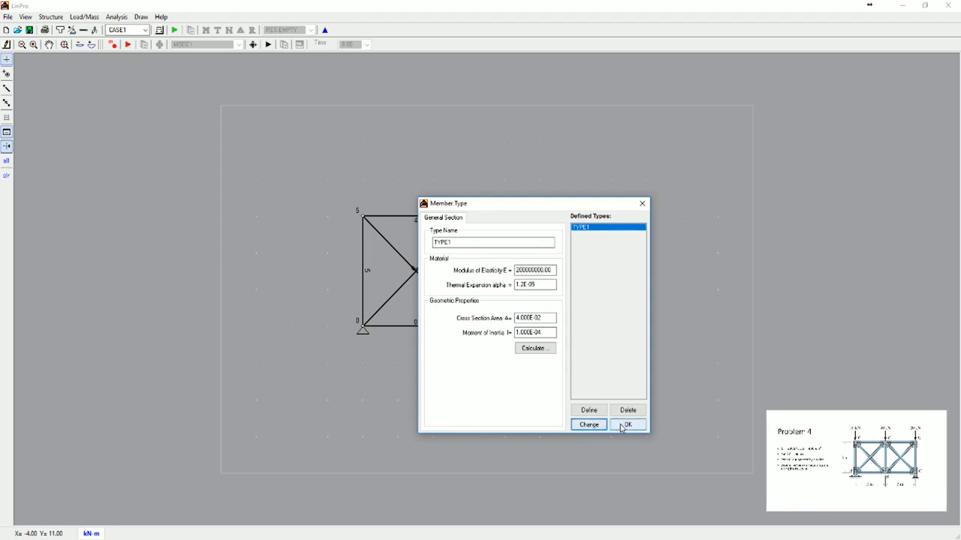
click(627, 425)
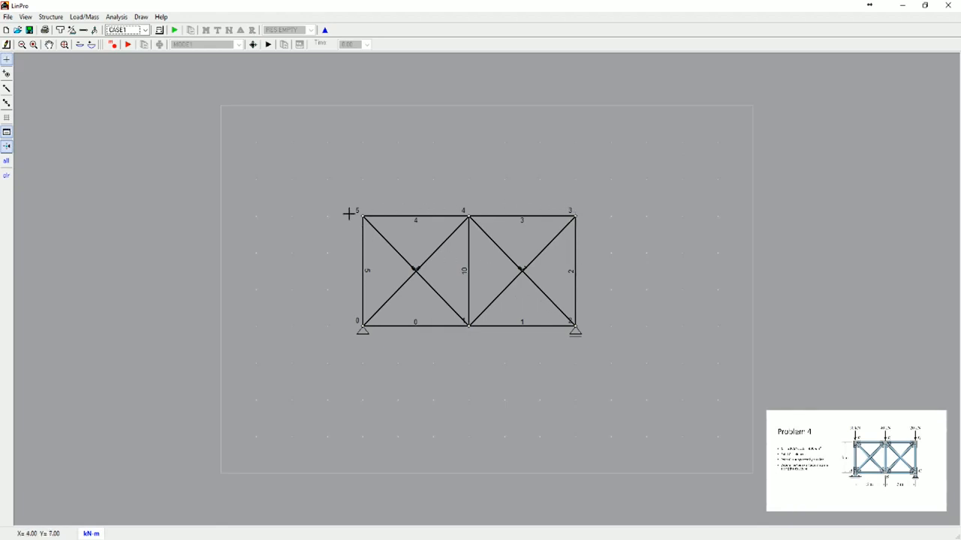
- Release the bending moment at both ends of member 0, joints 0 and 1
click(85, 35)
drag(102, 66, 413, 367)
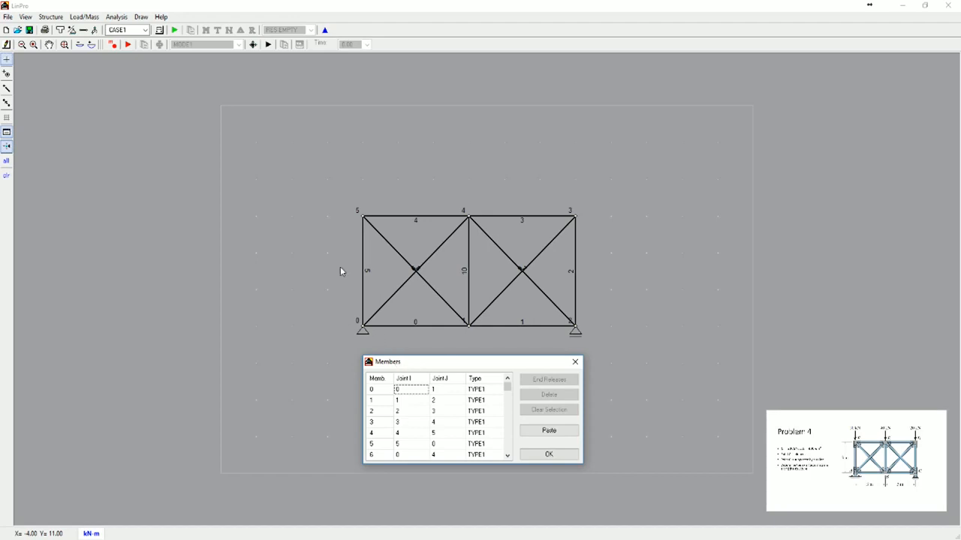
drag(545, 357, 494, 360)
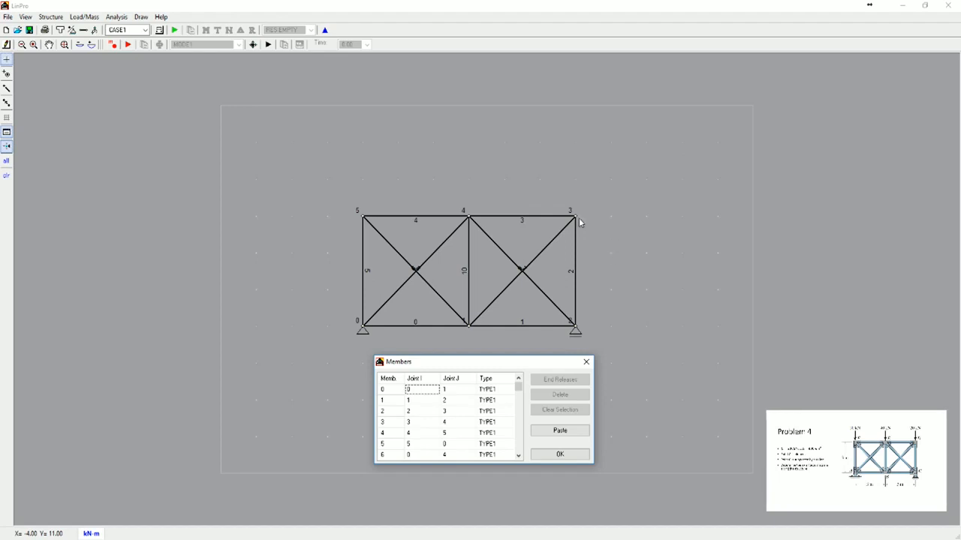
mouse_move(501, 364)
mouse_down()
mouse_move(470, 358)
mouse_move(491, 359)
mouse_up()
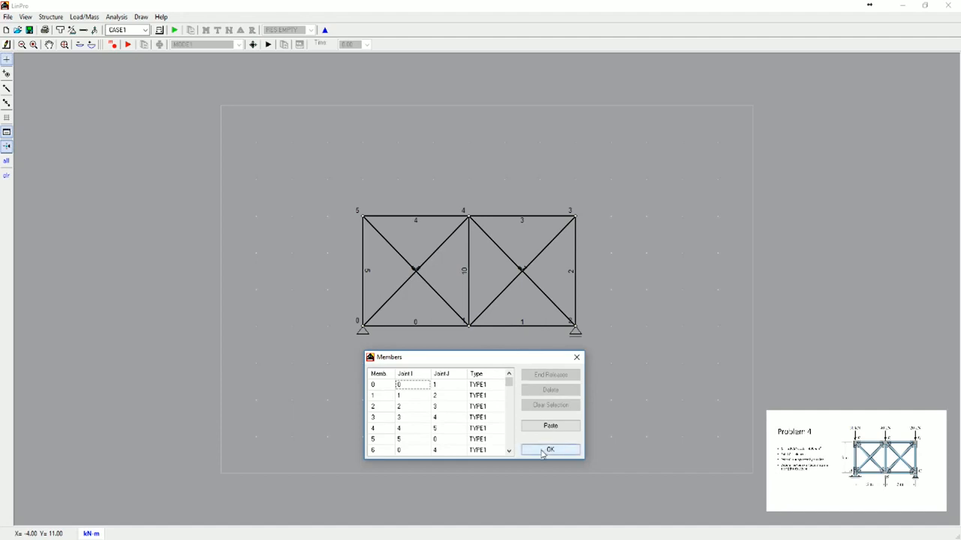
key(Return)
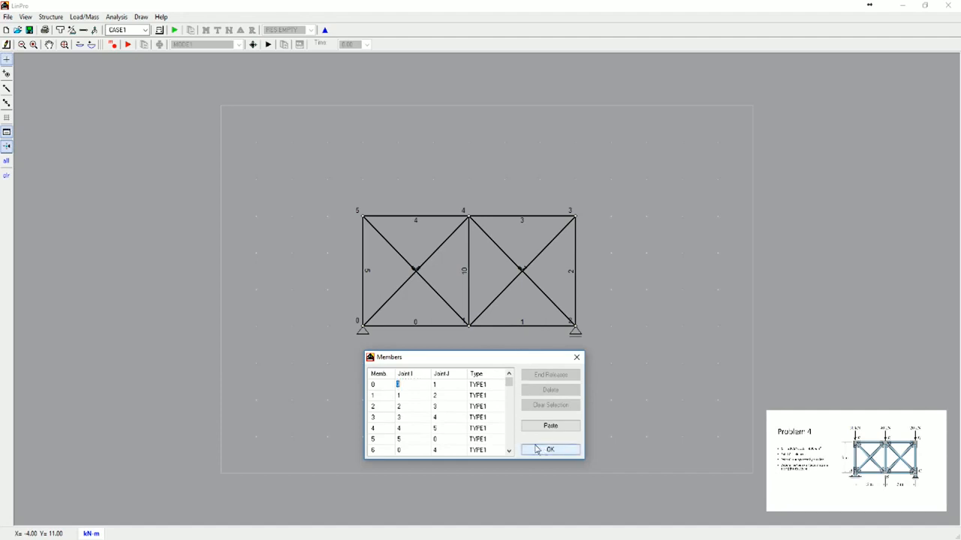
click(376, 384)
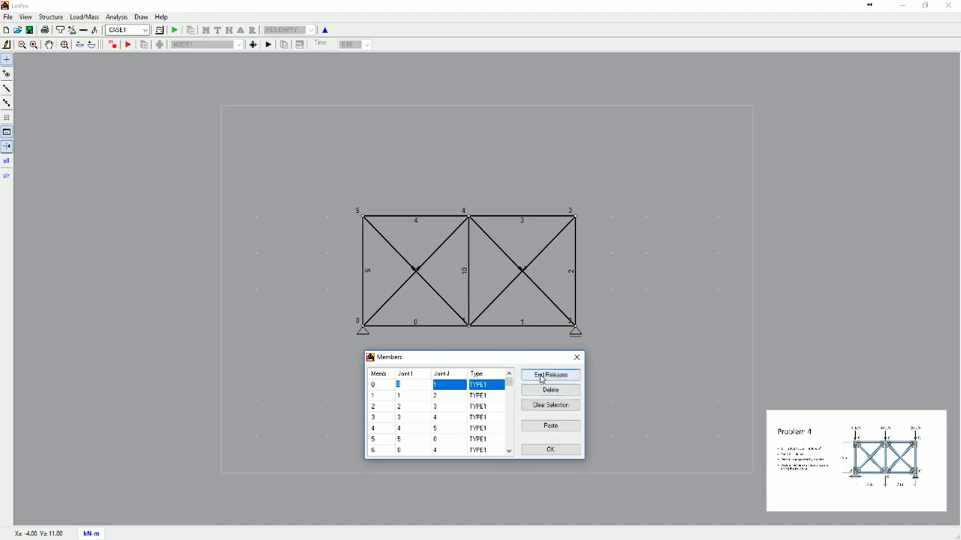
click(542, 378)
drag(476, 342, 247, 313)
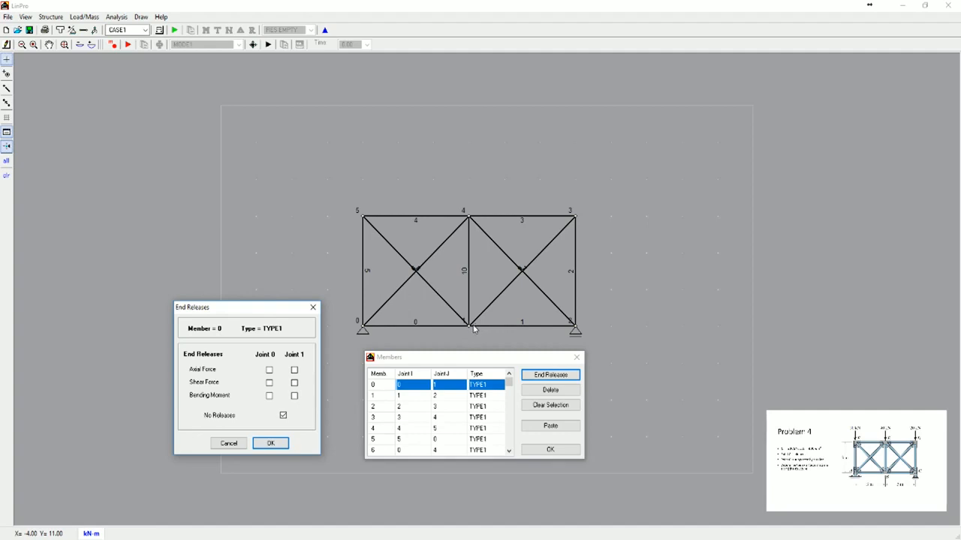
click(295, 397)
click(269, 395)
click(272, 444)
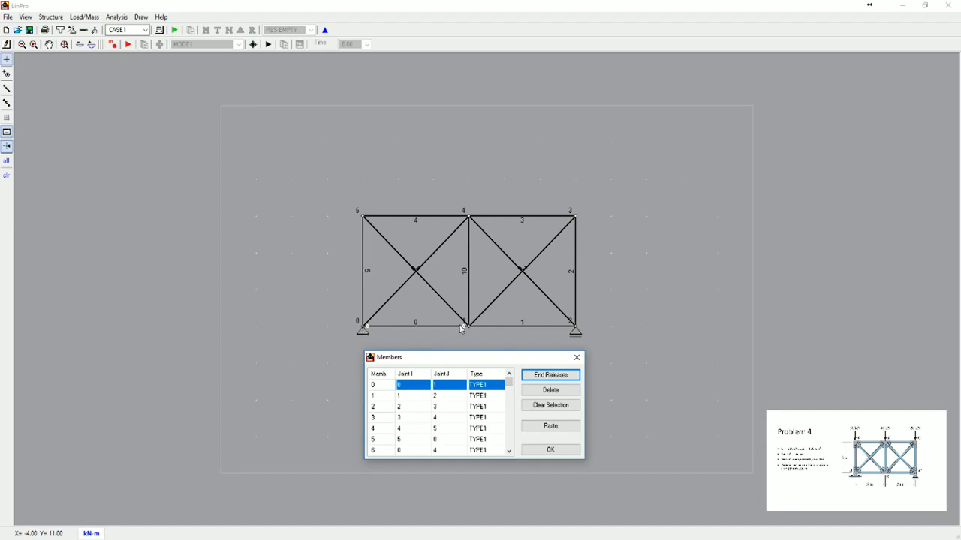
- Release the bending moment at both ends of member 1, joints 1 and 2
click(388, 387)
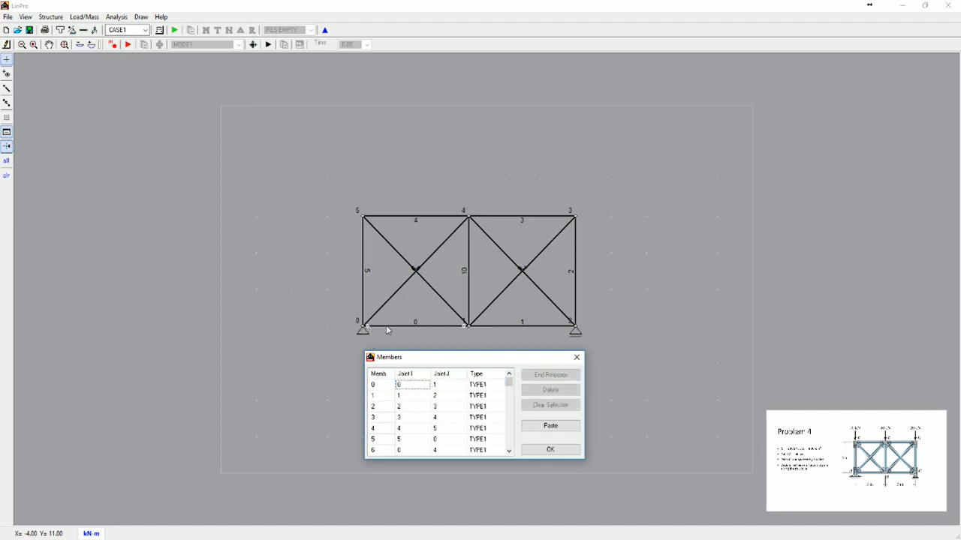
click(378, 386)
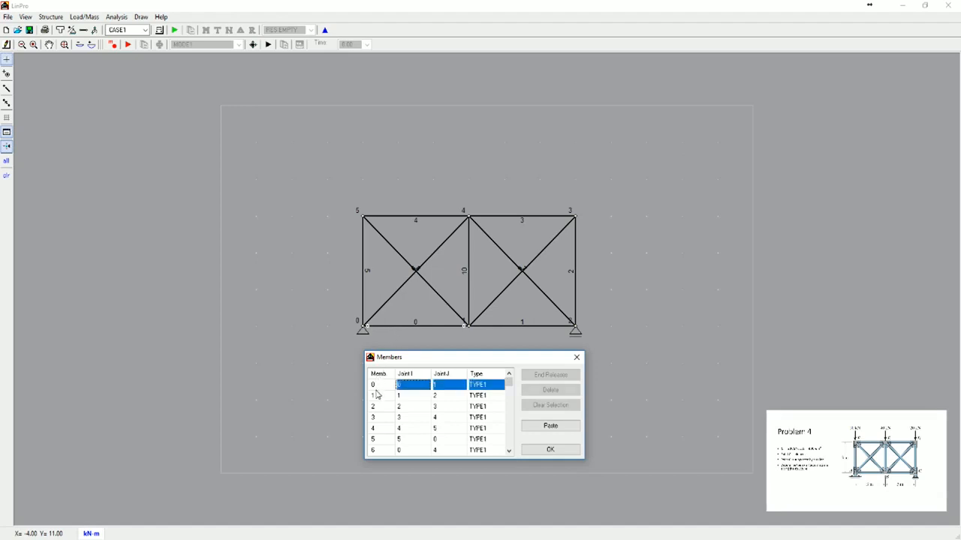
click(379, 397)
click(542, 375)
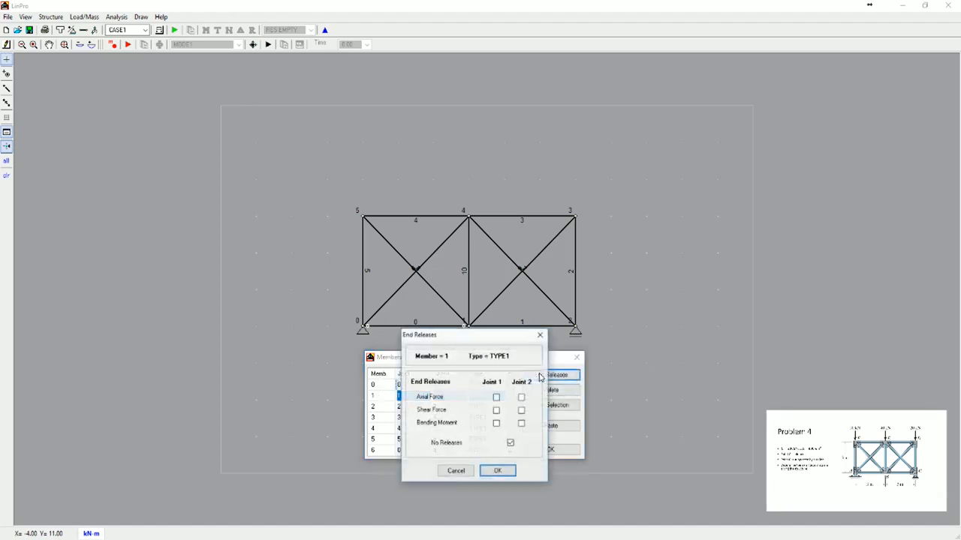
click(497, 424)
click(521, 424)
click(502, 472)
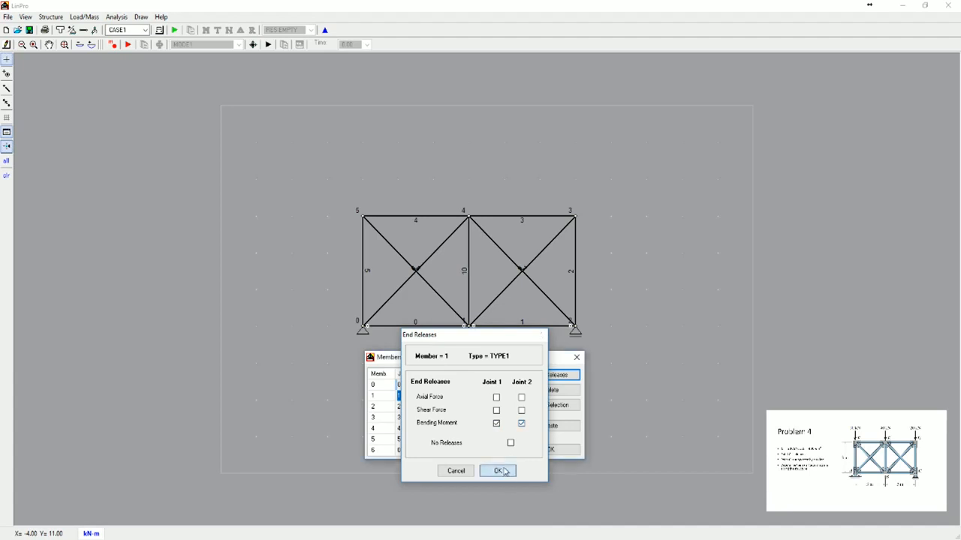
- Release the bending moment at both ends of member 2, joints 2 and 3
click(388, 406)
click(536, 375)
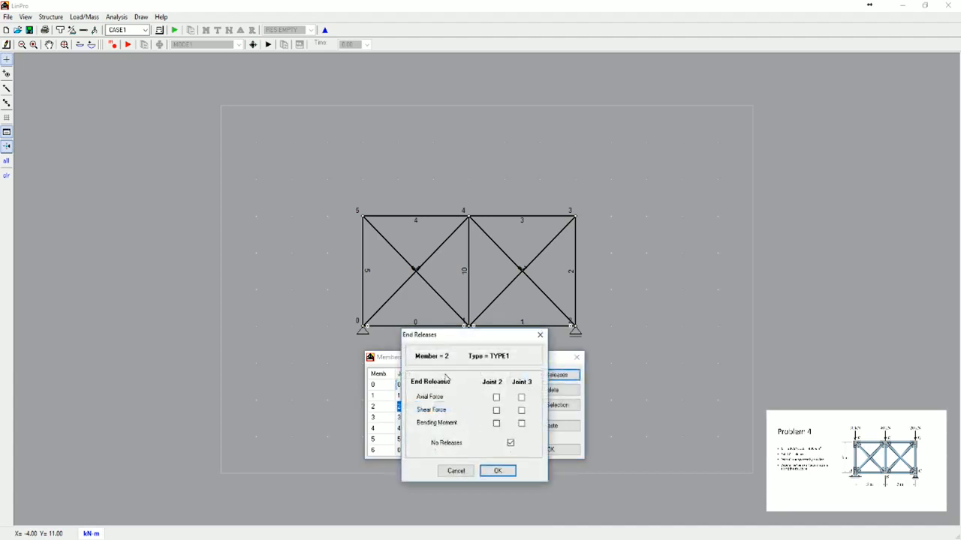
click(496, 423)
click(522, 423)
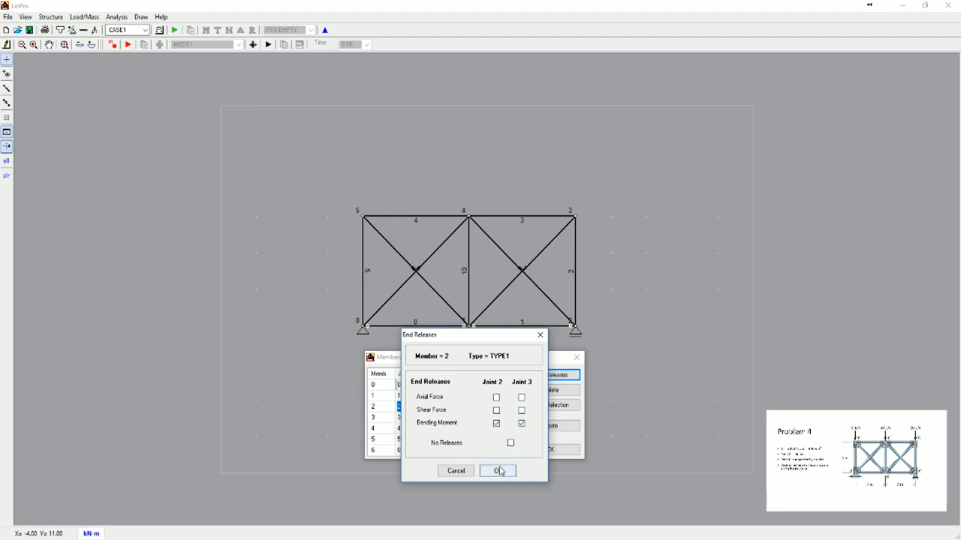
click(499, 471)
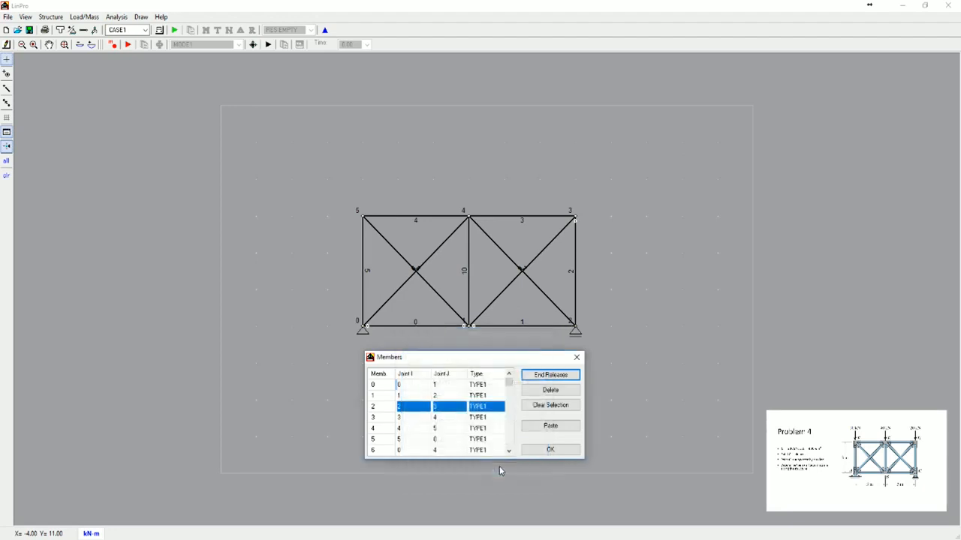
- Release the bending moment at both ends of member 3, joints 3 and 4
drag(484, 364, 487, 397)
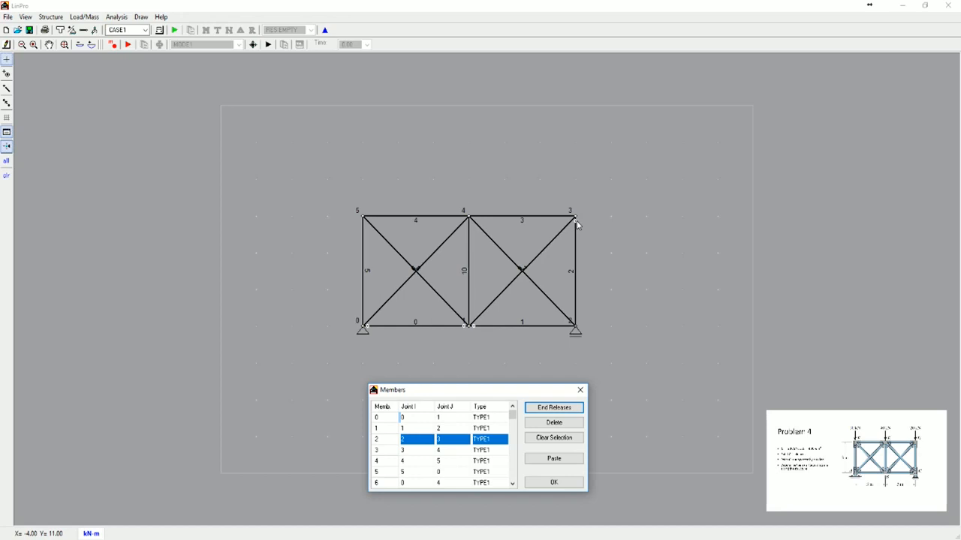
click(398, 450)
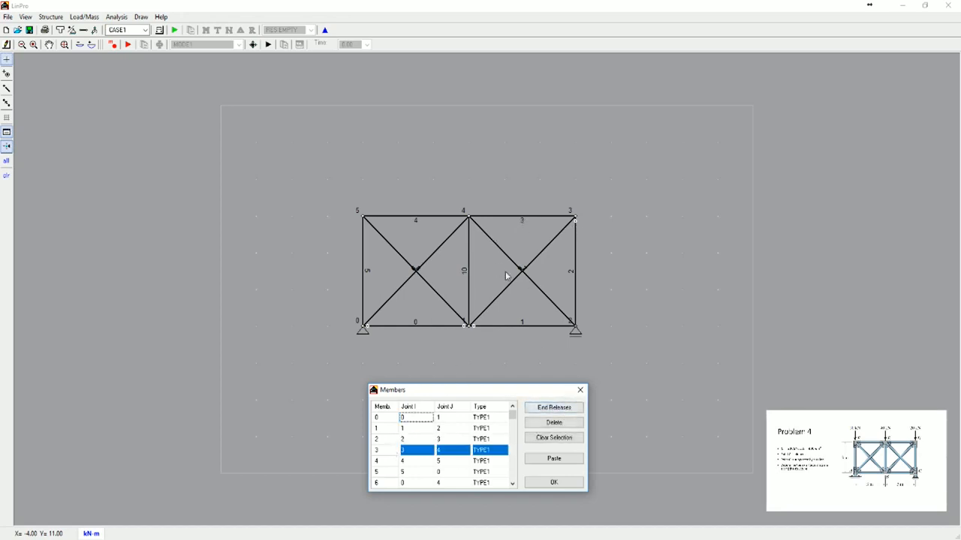
drag(459, 392, 693, 225)
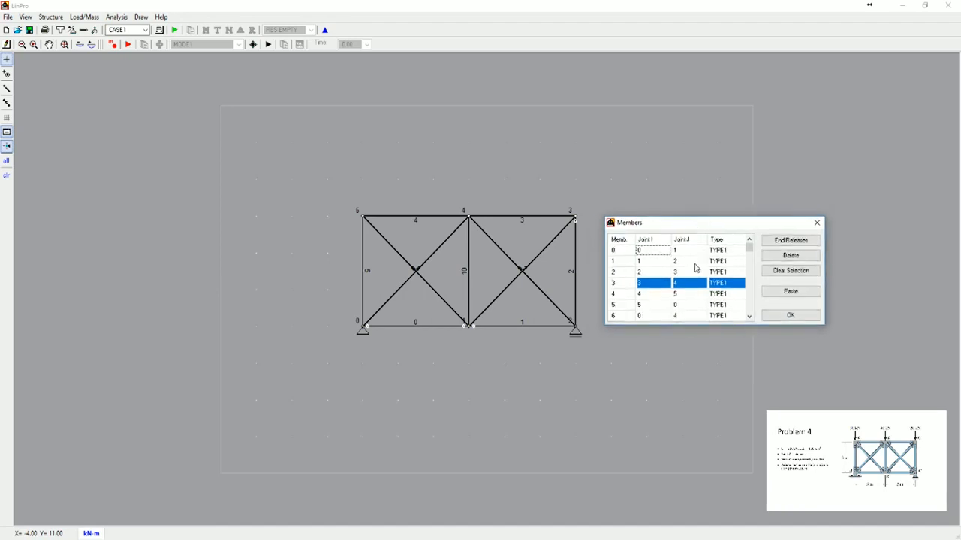
click(791, 240)
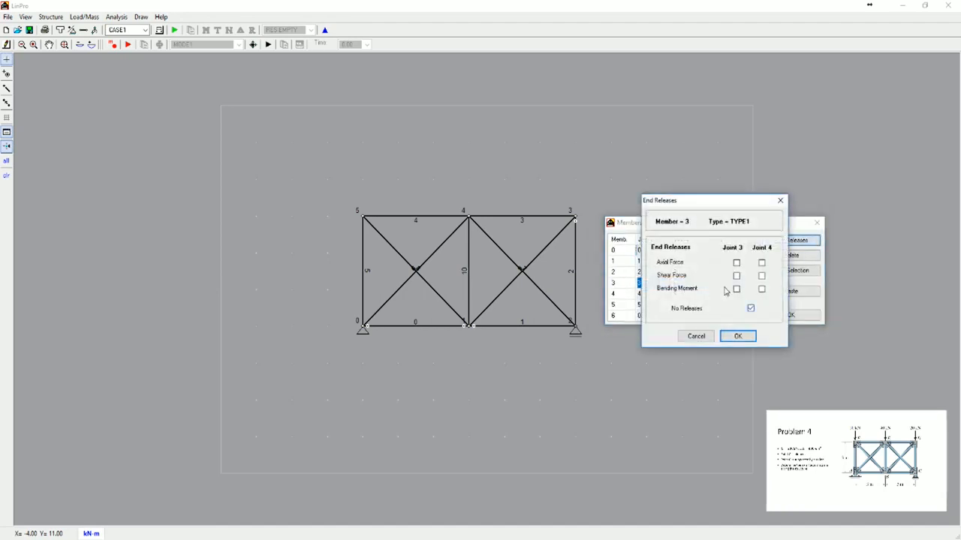
click(737, 289)
click(737, 337)
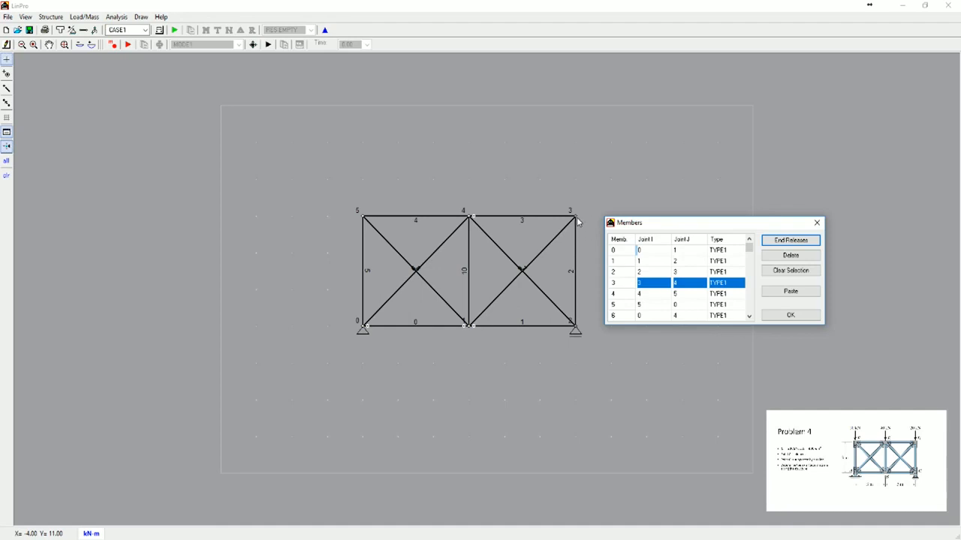
- Release the bending moment at both ends of member 4, joints 4 and 5
click(619, 293)
click(779, 242)
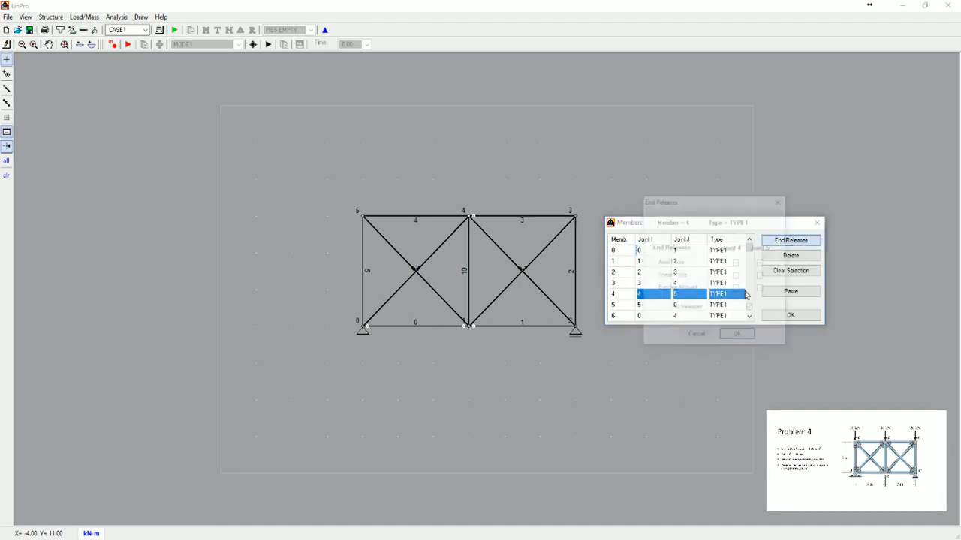
click(737, 289)
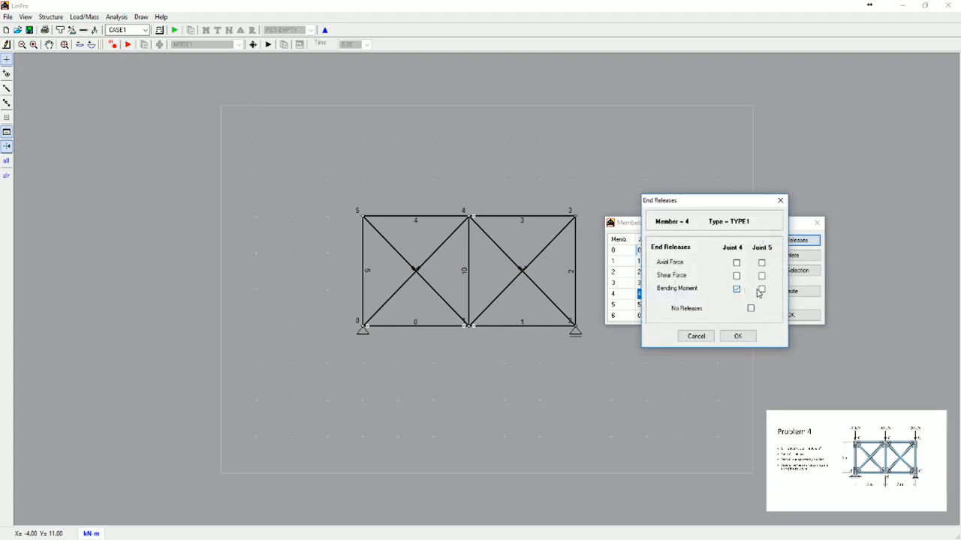
click(737, 336)
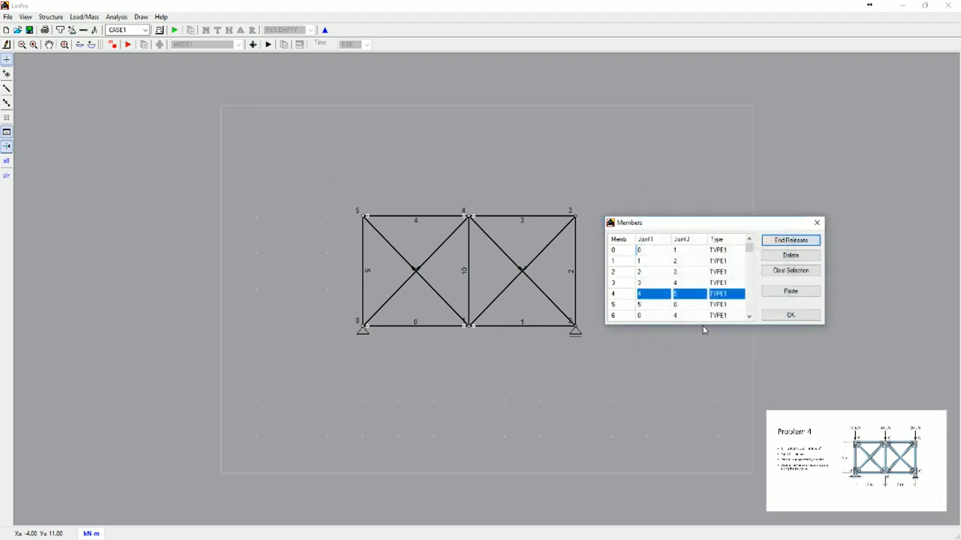
- Release the bending moment at both ends of member 5, joints 5 and 0
click(620, 305)
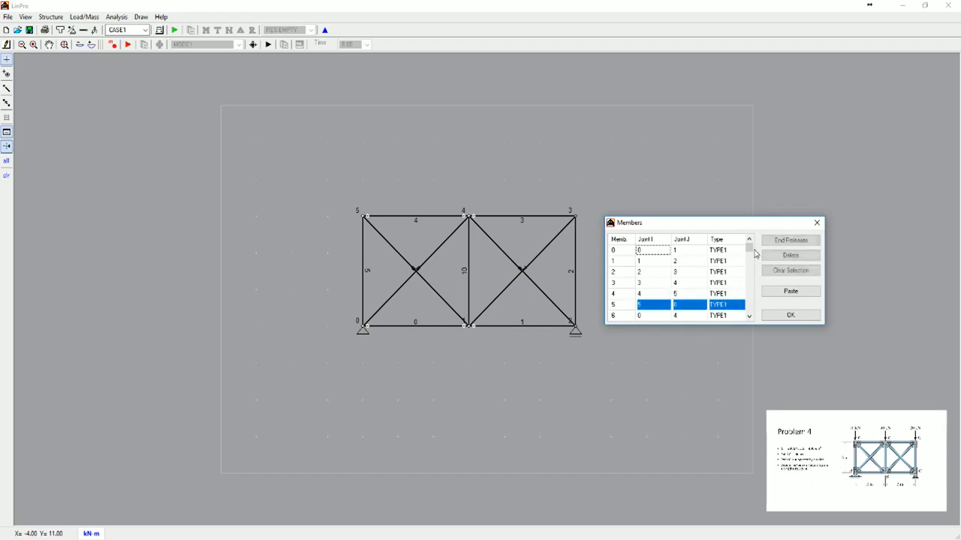
click(793, 241)
click(737, 289)
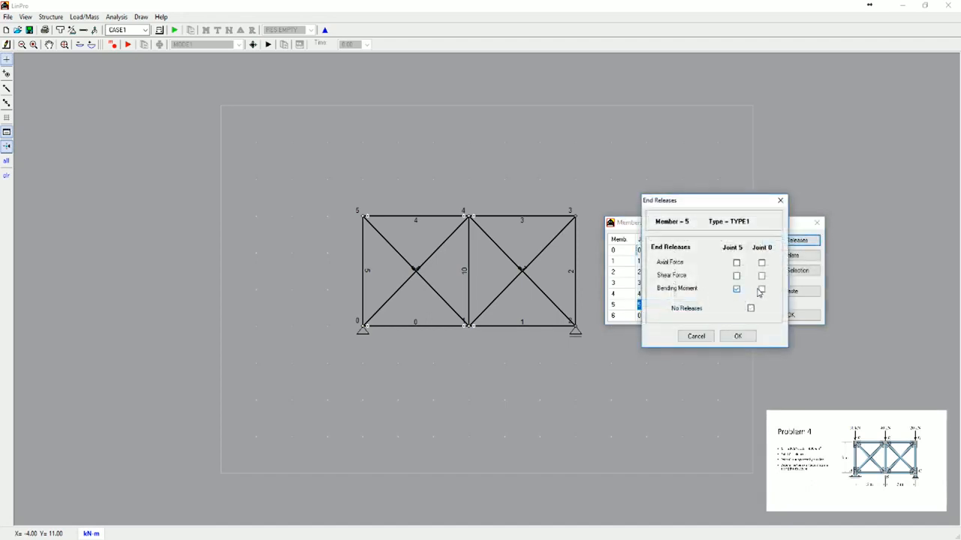
click(738, 337)
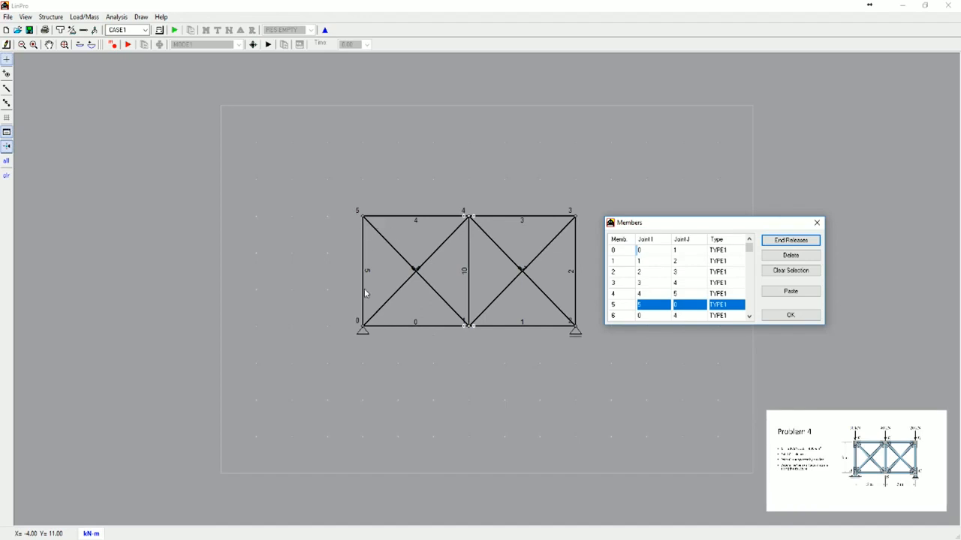
- Release the bending moment at both ends of diagonal member 6, joints 0 and 4
drag(650, 230, 664, 346)
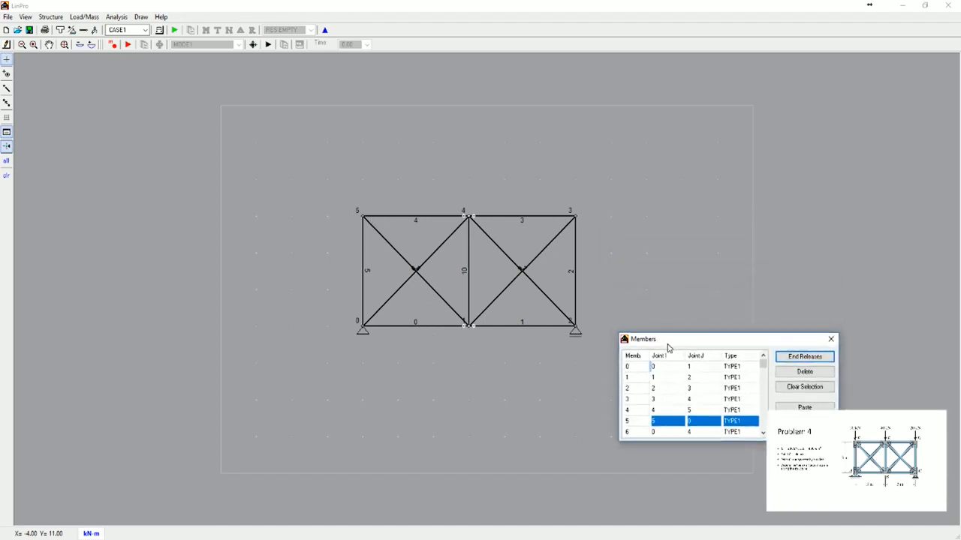
click(635, 423)
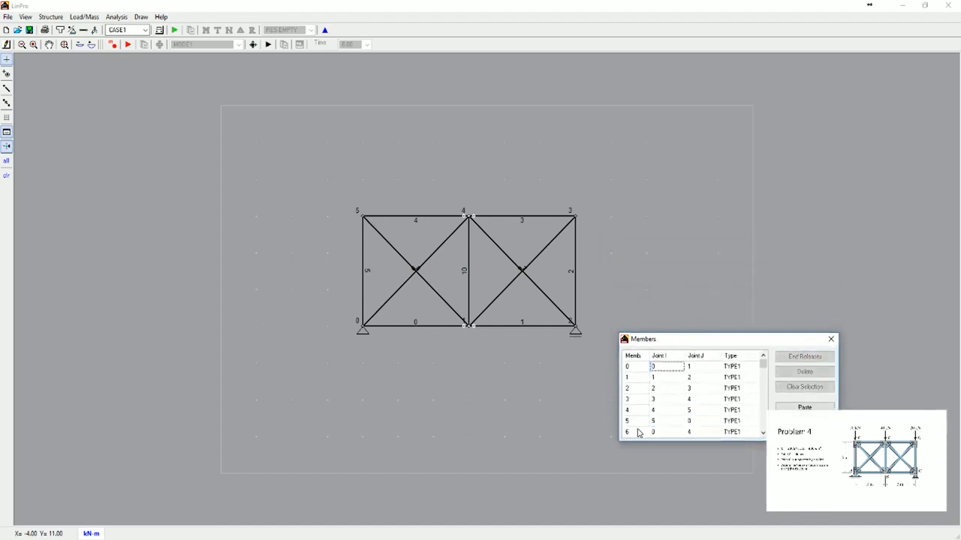
click(637, 433)
drag(762, 366, 765, 434)
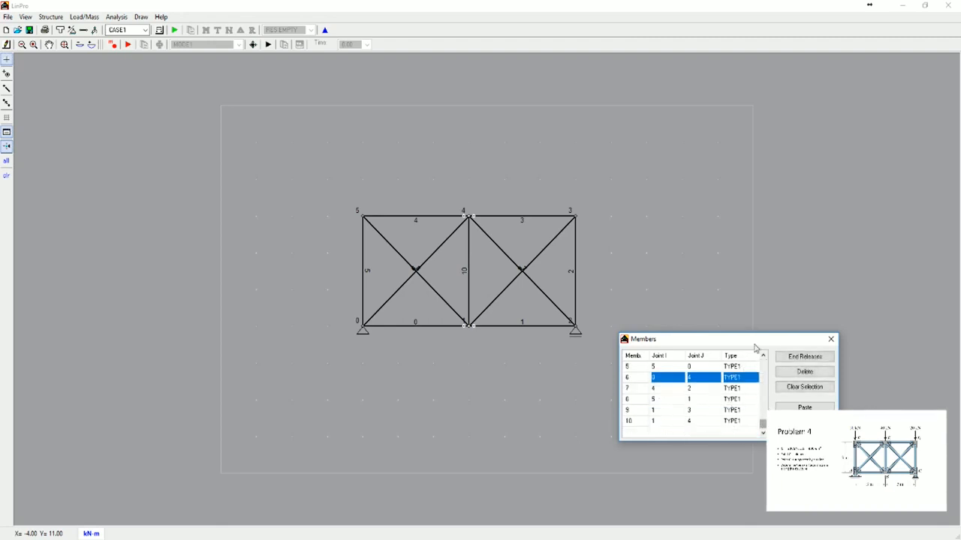
click(798, 359)
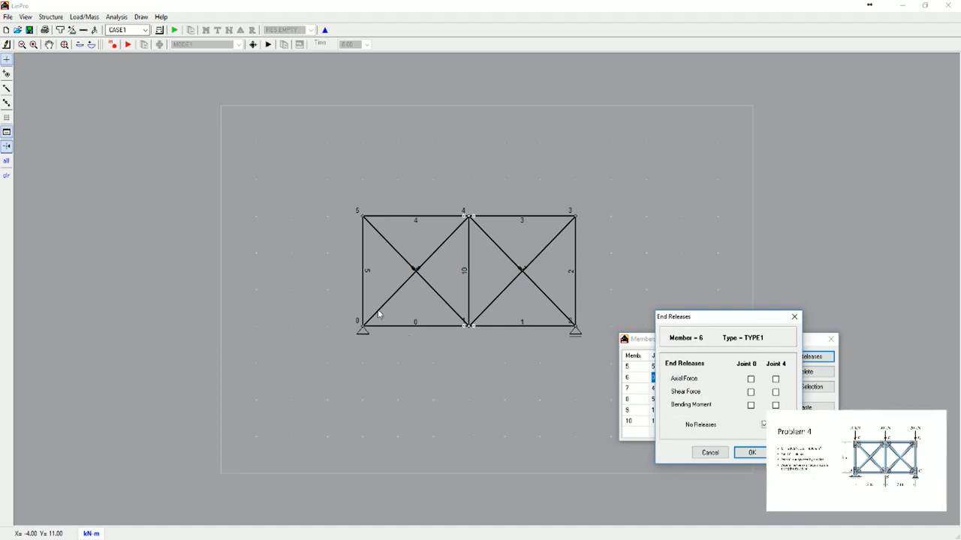
click(751, 452)
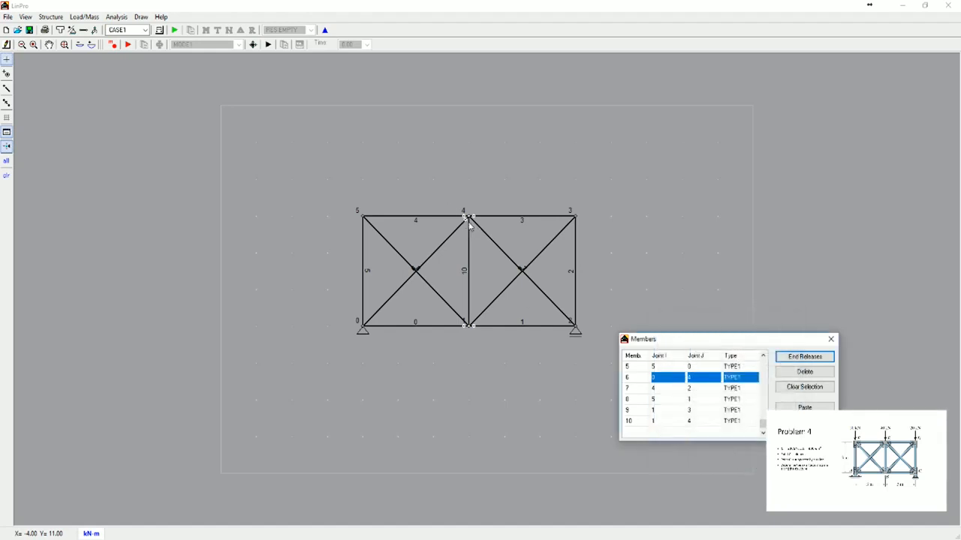
- Release the bending moment at both ends of diagonal member 7, joints 4 and 2
click(637, 387)
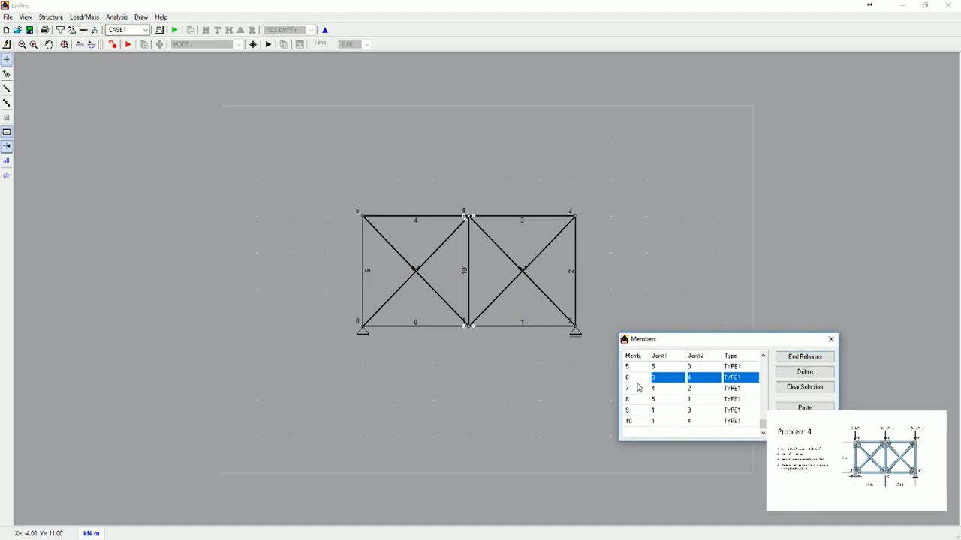
click(693, 392)
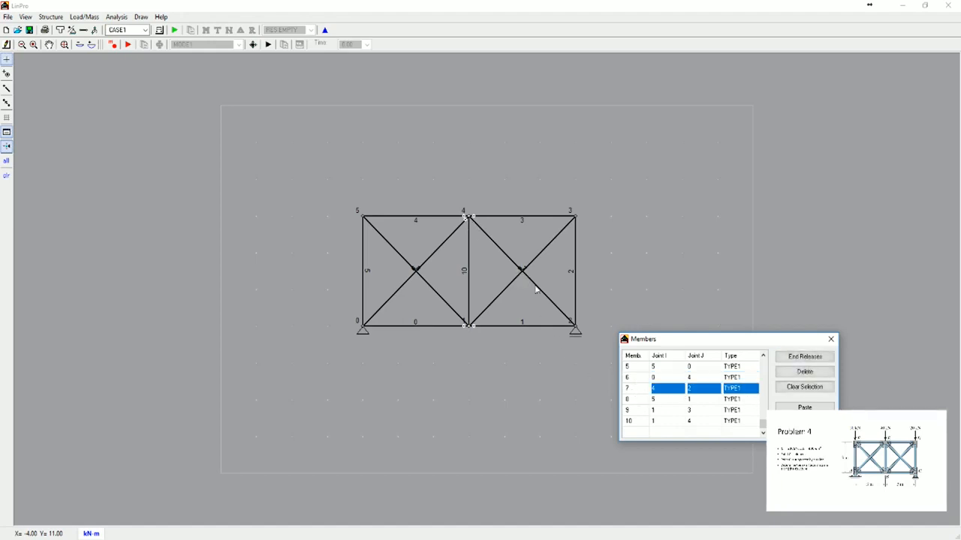
click(804, 358)
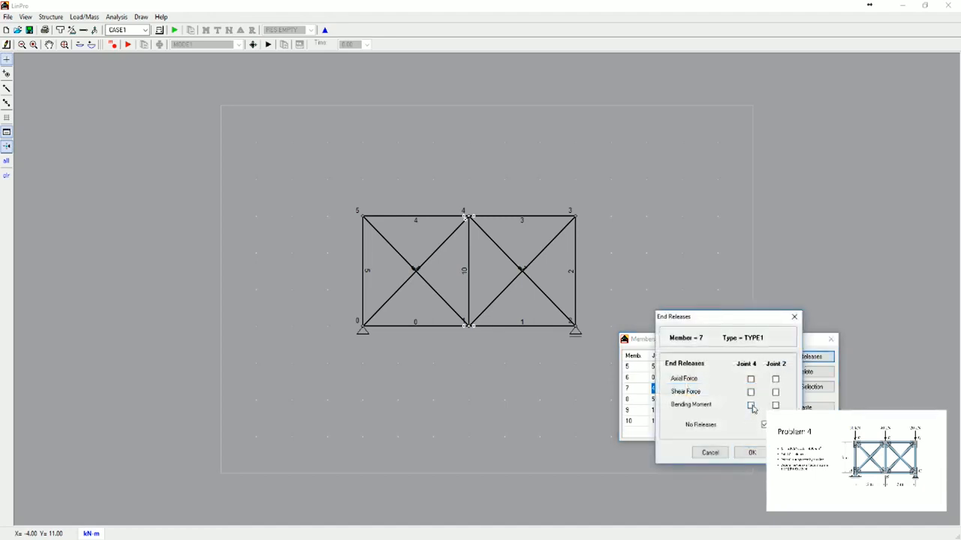
click(751, 452)
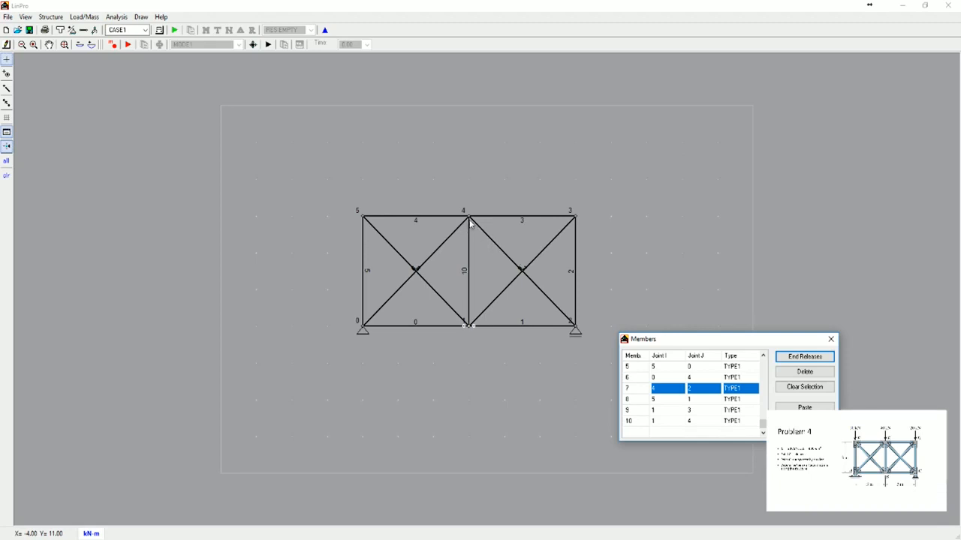
- Release the bending moment at both ends of diagonal member 8, joints 5 and 1
click(645, 391)
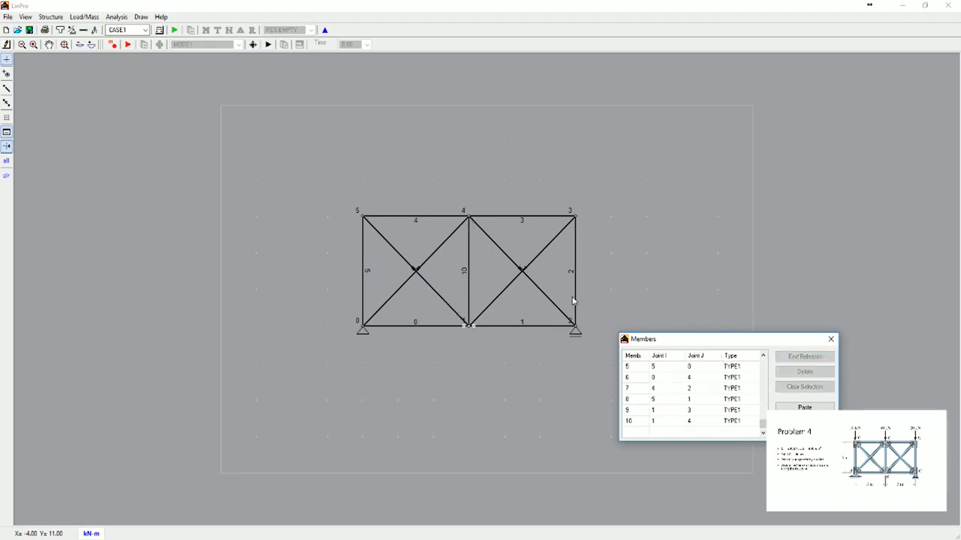
click(637, 400)
click(819, 357)
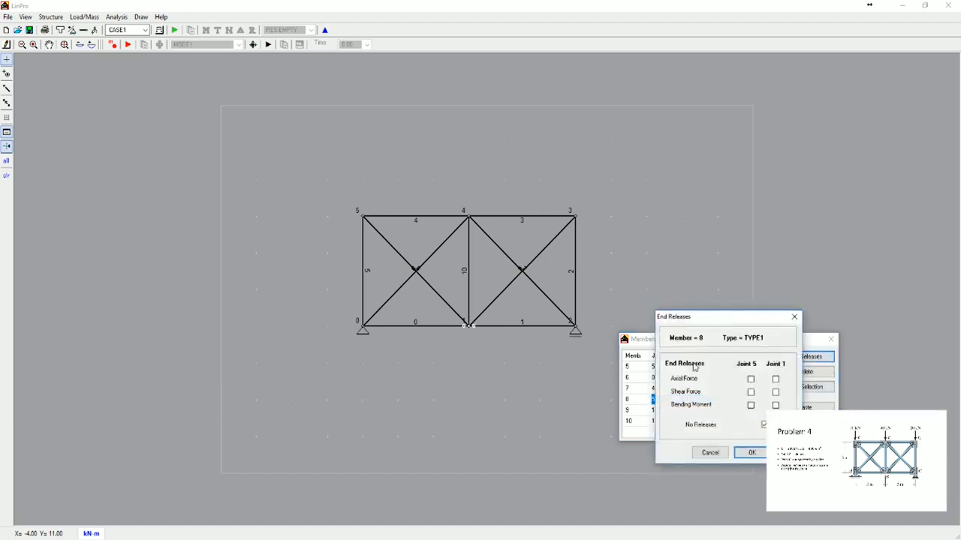
click(752, 452)
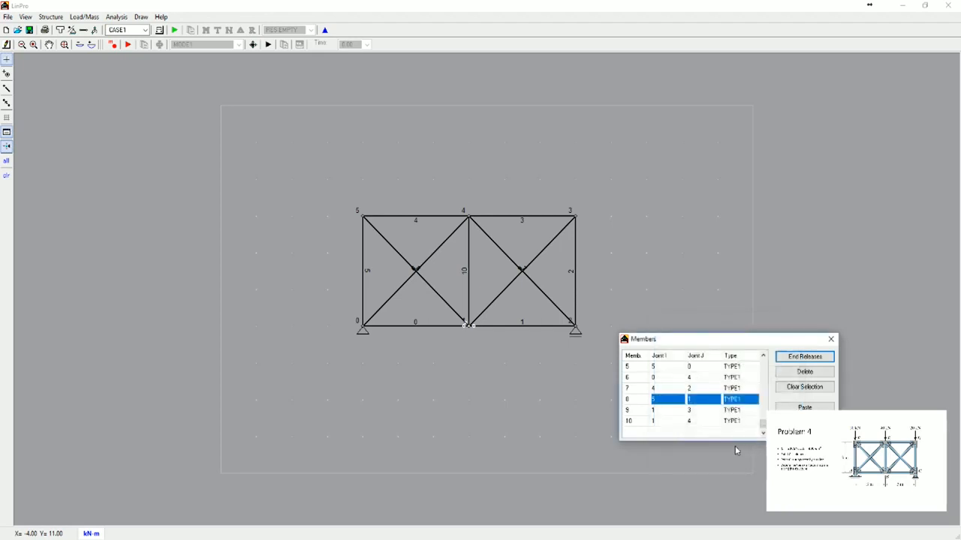
- Release the bending moment at both ends of diagonal member 9, joints 1 and 3, and finish editing the members
click(643, 410)
click(807, 360)
click(751, 406)
click(752, 452)
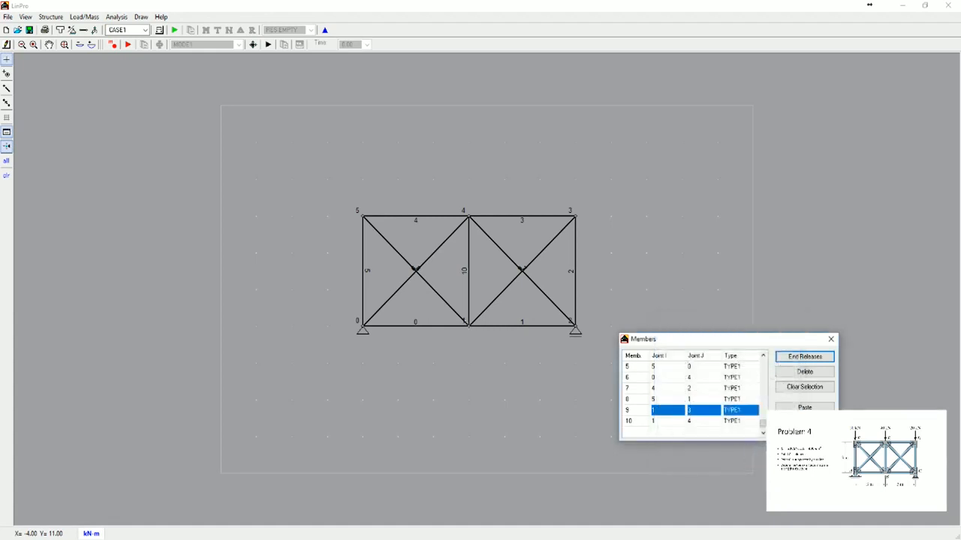
mouse_move(743, 349)
mouse_down()
mouse_move(476, 368)
mouse_move(486, 371)
mouse_up()
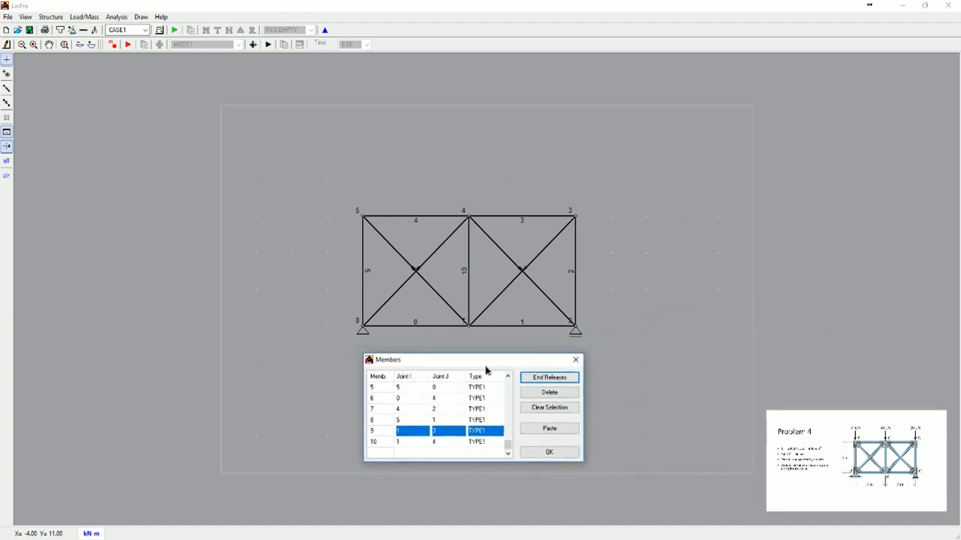
click(550, 452)
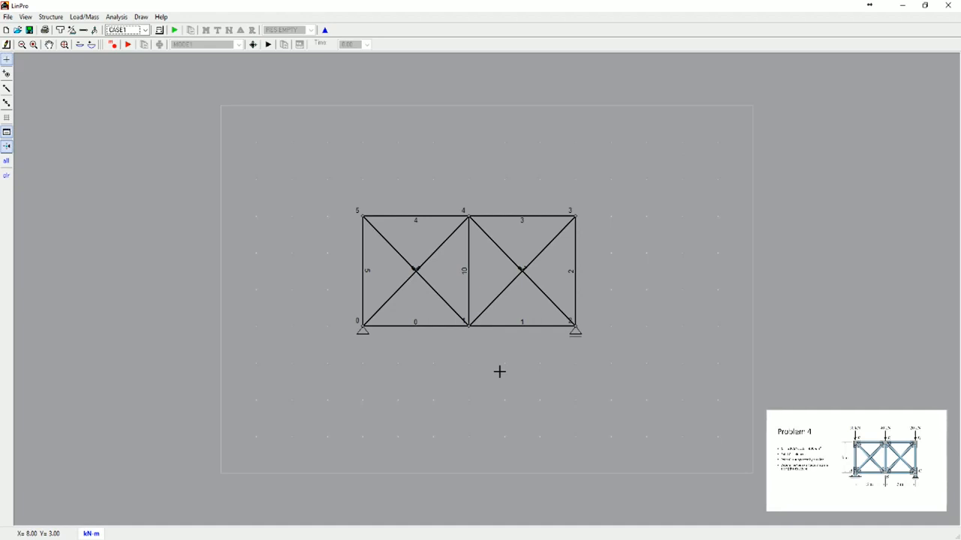
- Define a point load named 50kN in load case CASE1 with a global Force Y of -50, for assignment to nodes
click(94, 30)
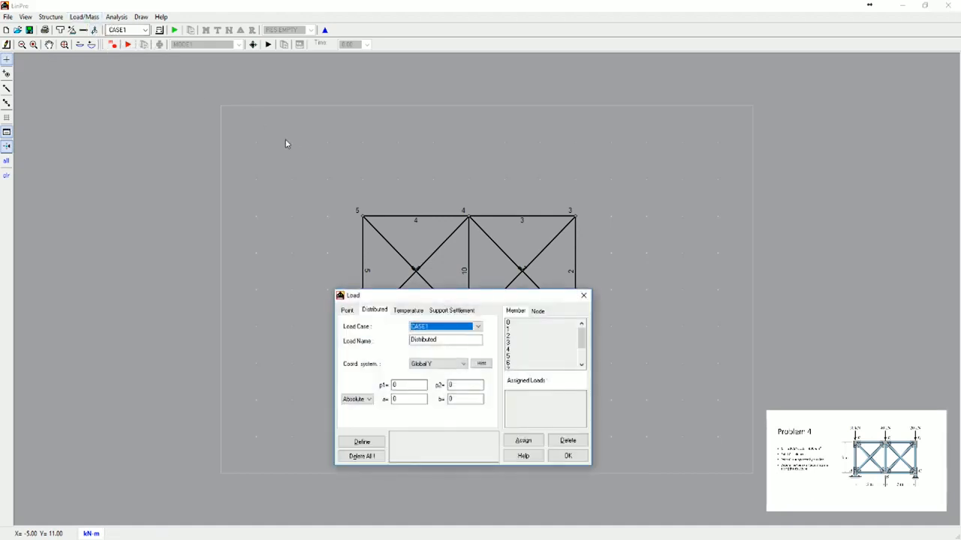
click(353, 311)
drag(382, 298, 664, 231)
click(700, 298)
click(718, 272)
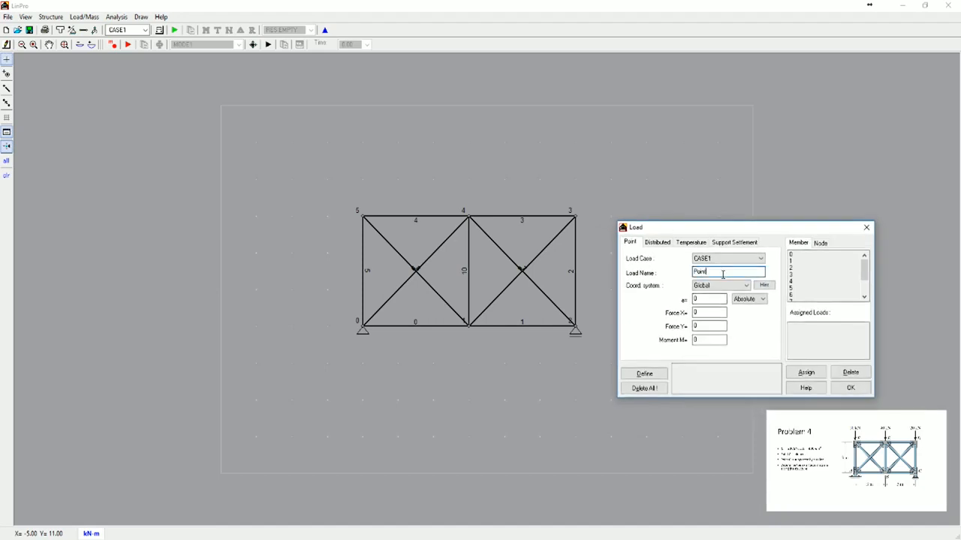
key(BackSpace)
key(BackSpace)
key(BackSpace)
text(50kN)
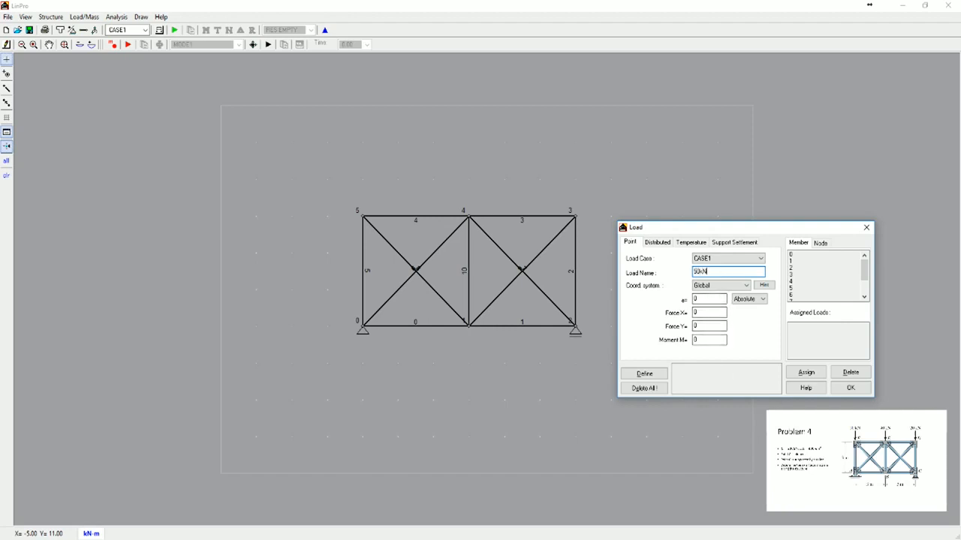
double_click(698, 326)
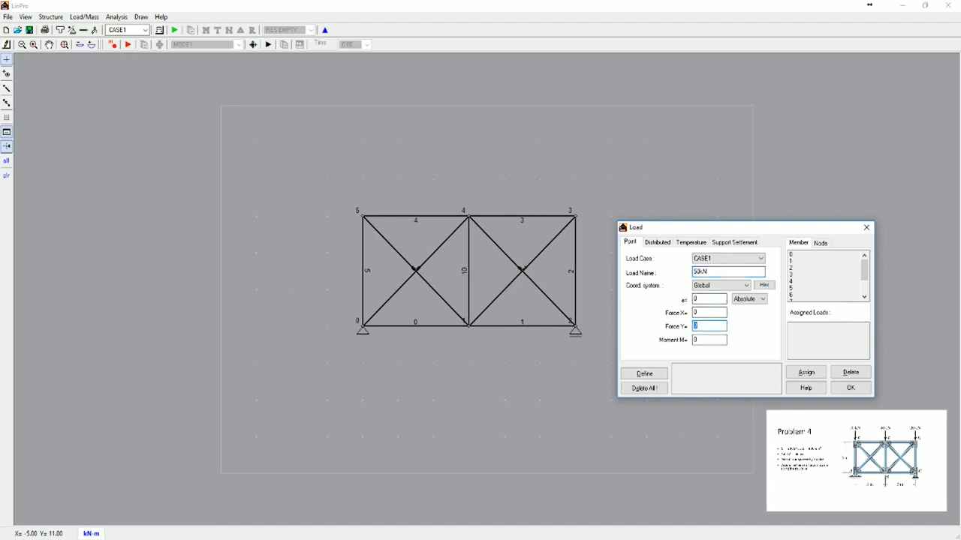
text(-50)
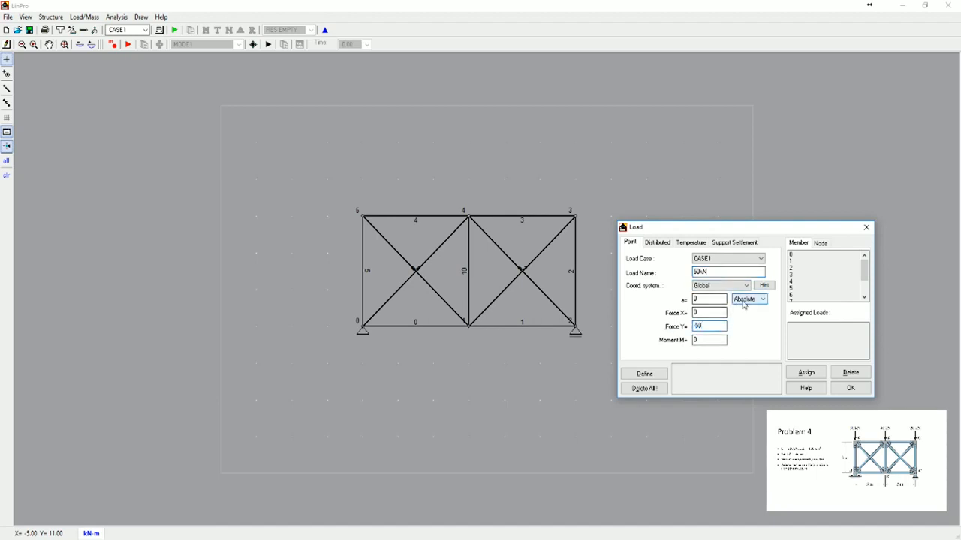
click(820, 244)
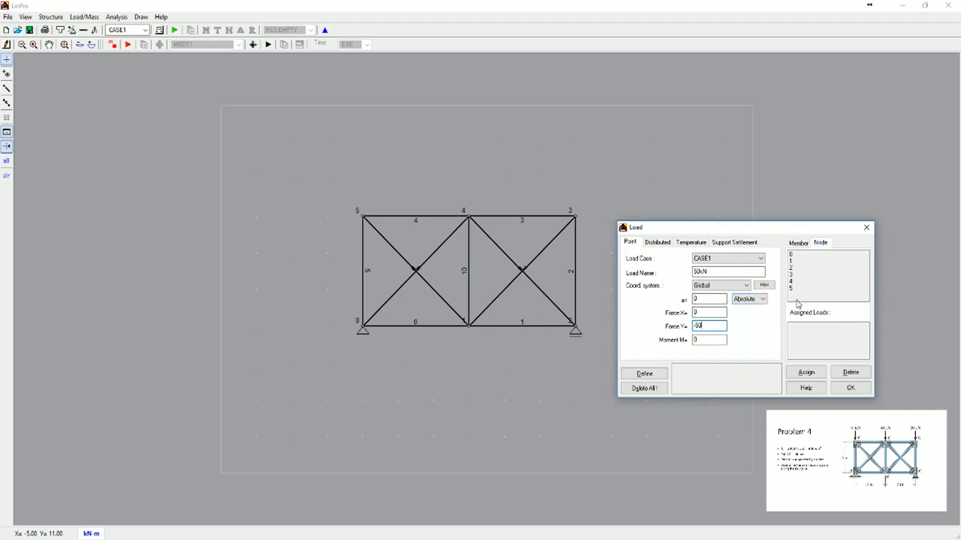
click(644, 374)
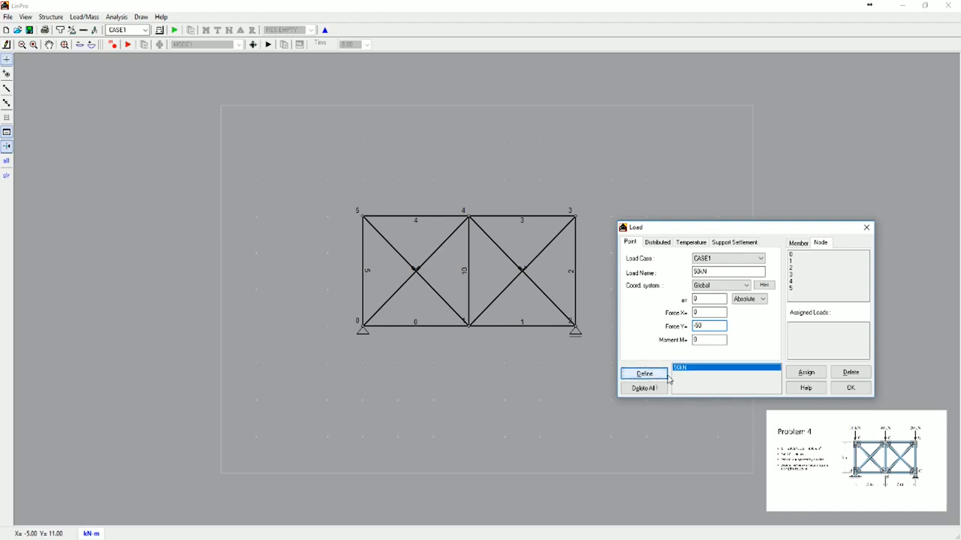
- Define a second point load named 20kN in CASE1 with a global Force Y of -20
click(696, 272)
text(2)
click(705, 328)
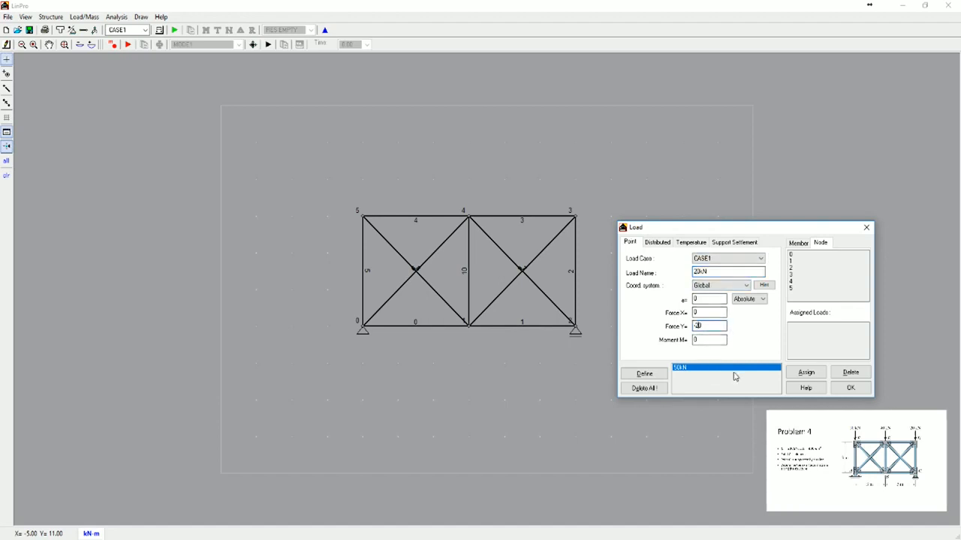
click(650, 375)
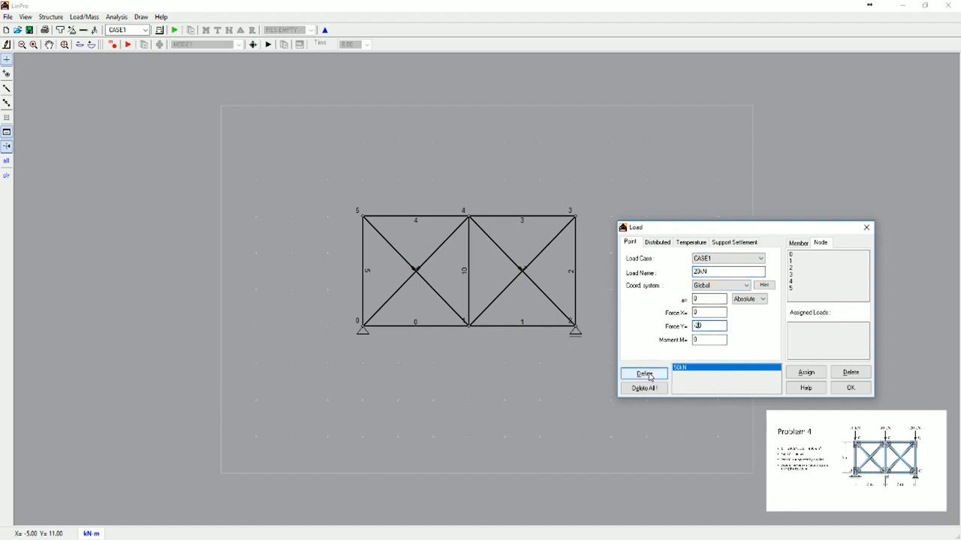
- Add the 20kN load to the list and define a third point load named 40kN with a global Force Y of -40
click(650, 375)
drag(696, 272, 684, 275)
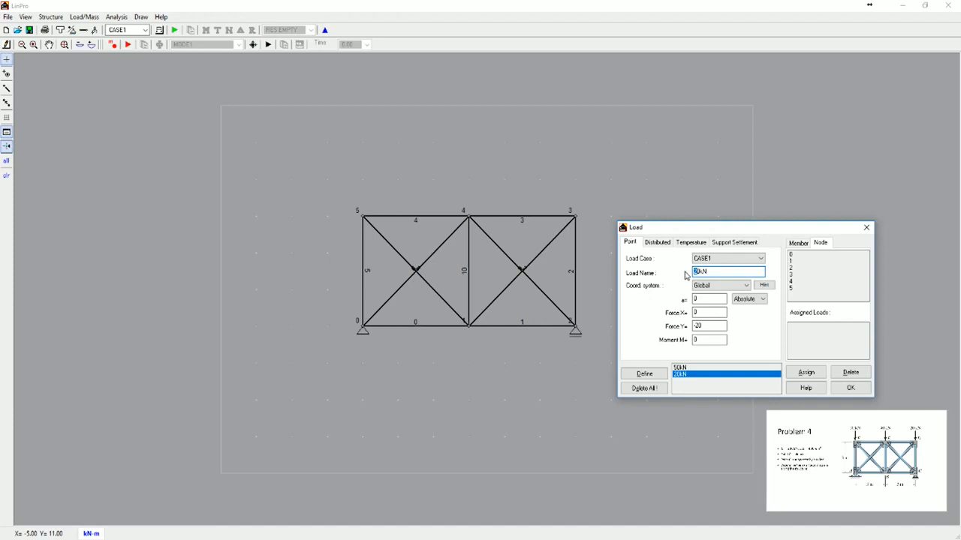
text(4)
drag(700, 326, 696, 326)
text(4)
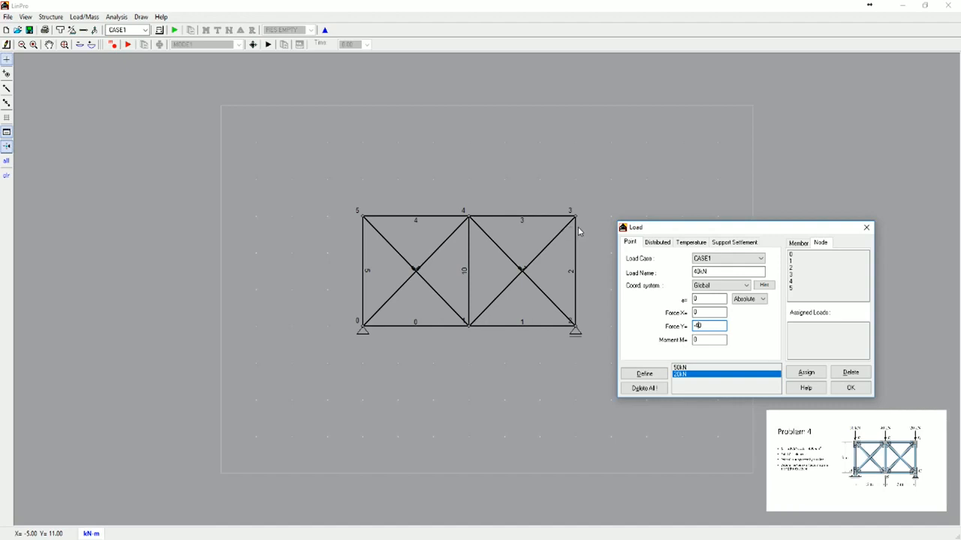
click(659, 379)
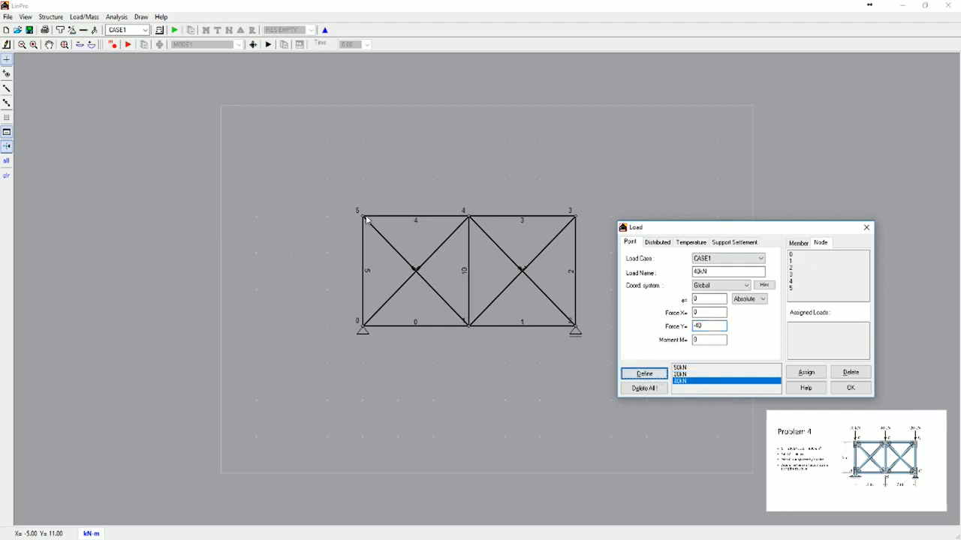
- Assign the 50kN load to node 5 and the 40kN load to node 4
click(793, 288)
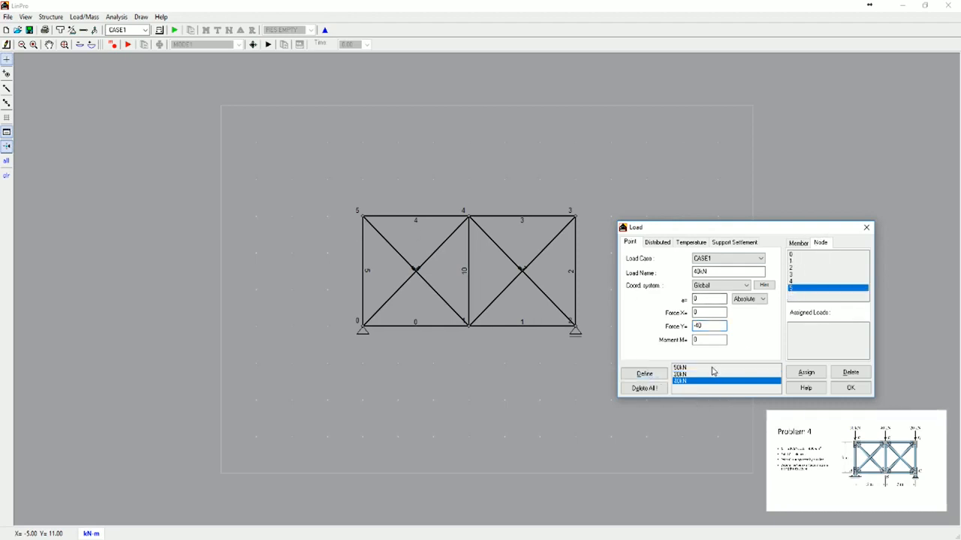
click(712, 368)
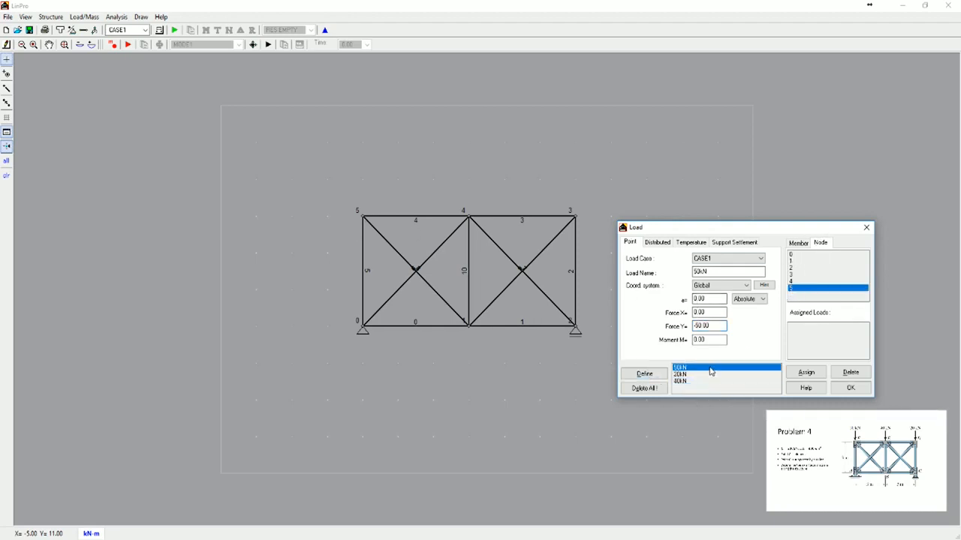
click(813, 373)
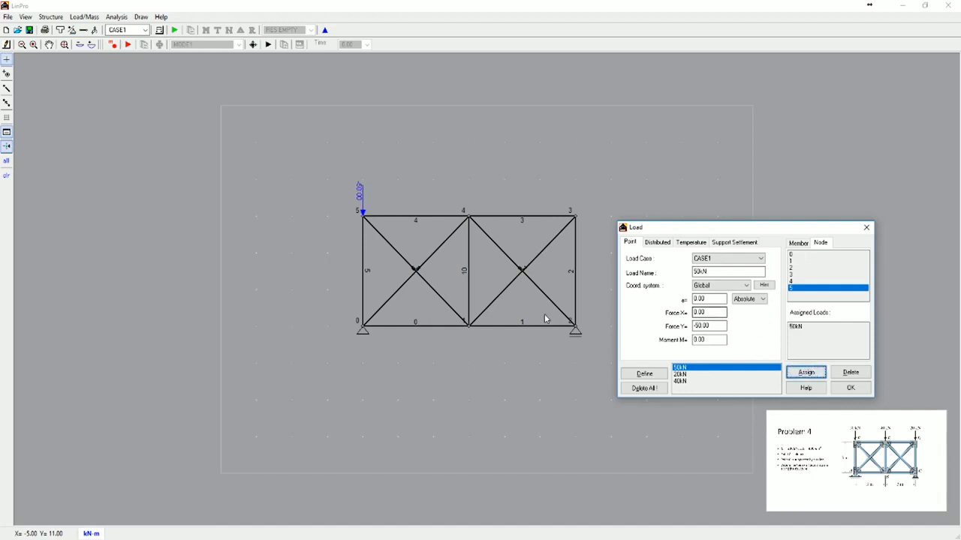
click(794, 281)
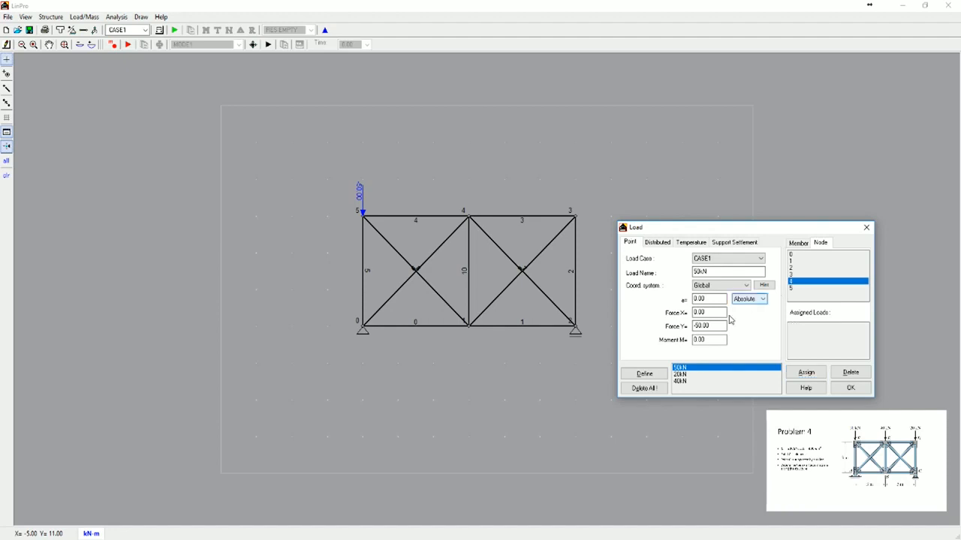
click(685, 382)
click(805, 372)
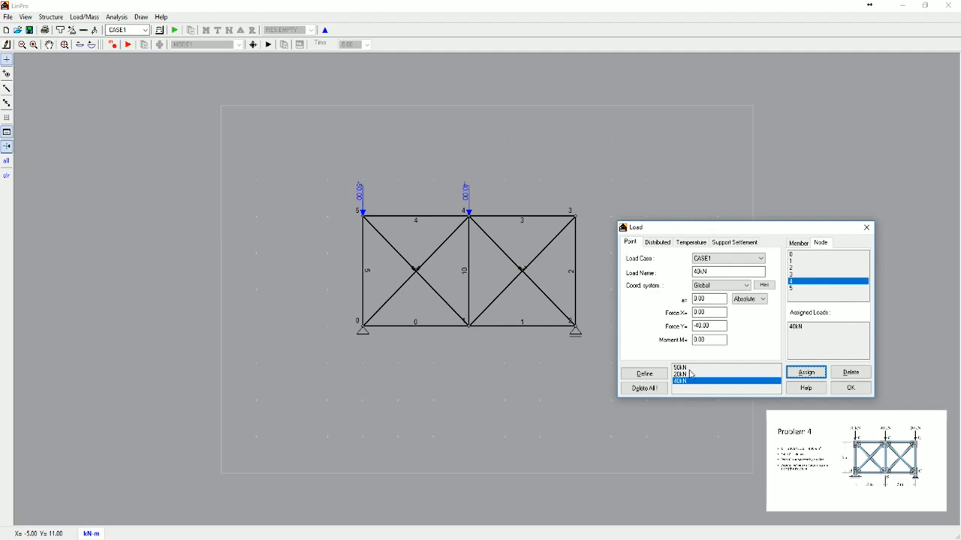
- Assign the 20kN load to node 3 and finish the load definition
click(800, 275)
click(714, 374)
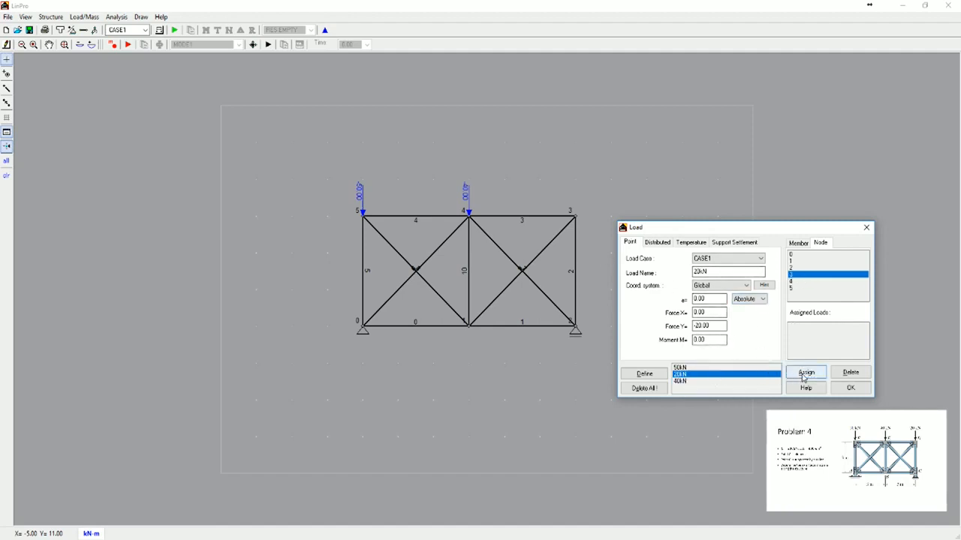
click(804, 373)
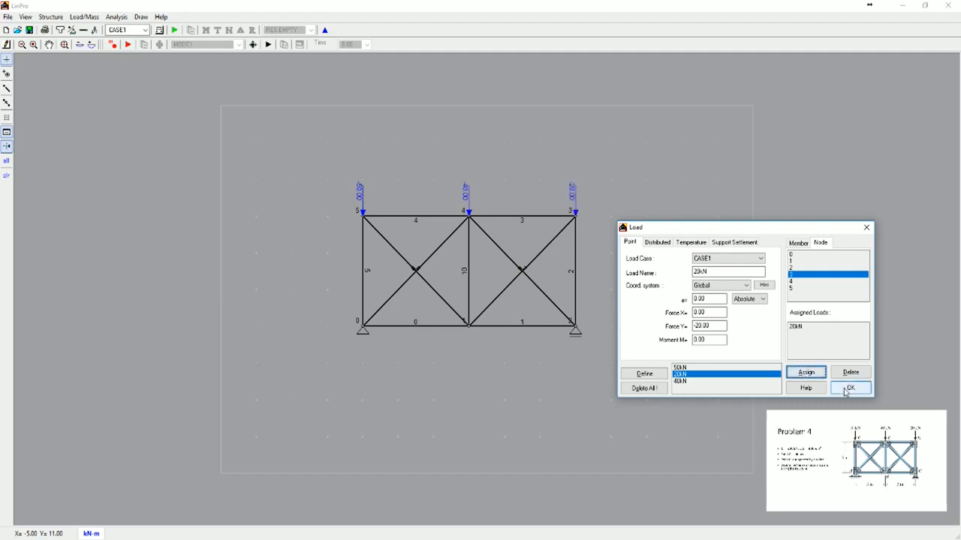
click(848, 388)
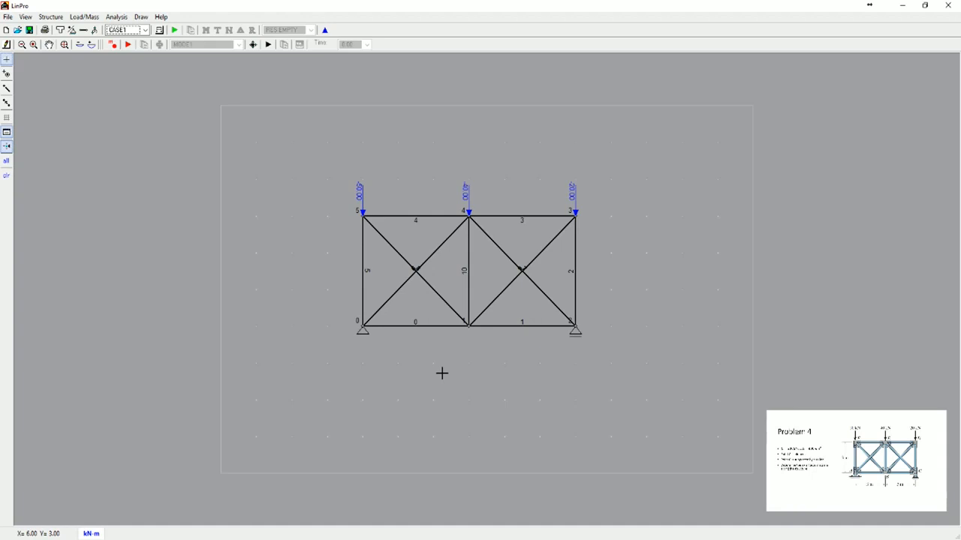
- Run the analysis of the truss and review its support reactions and its bending moment, shear and axial force diagrams
click(175, 30)
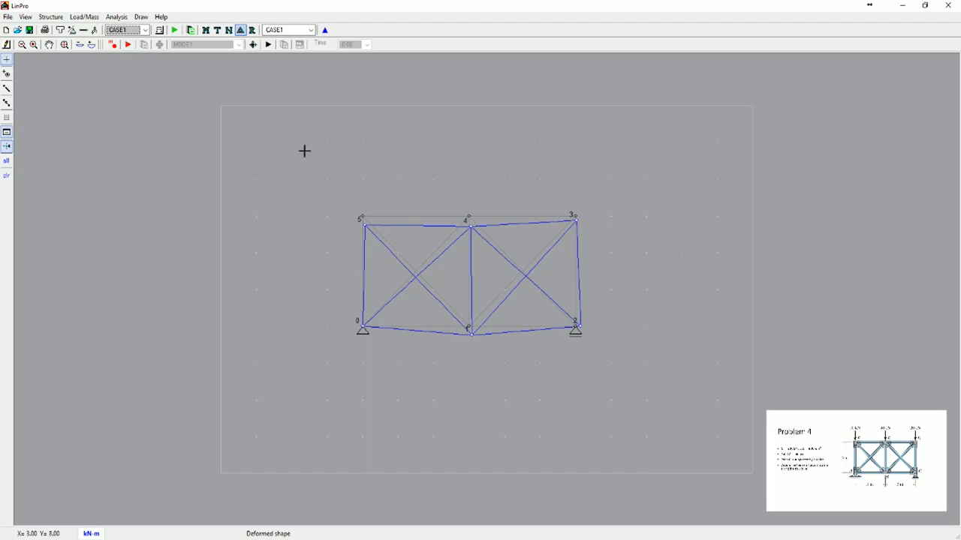
click(251, 30)
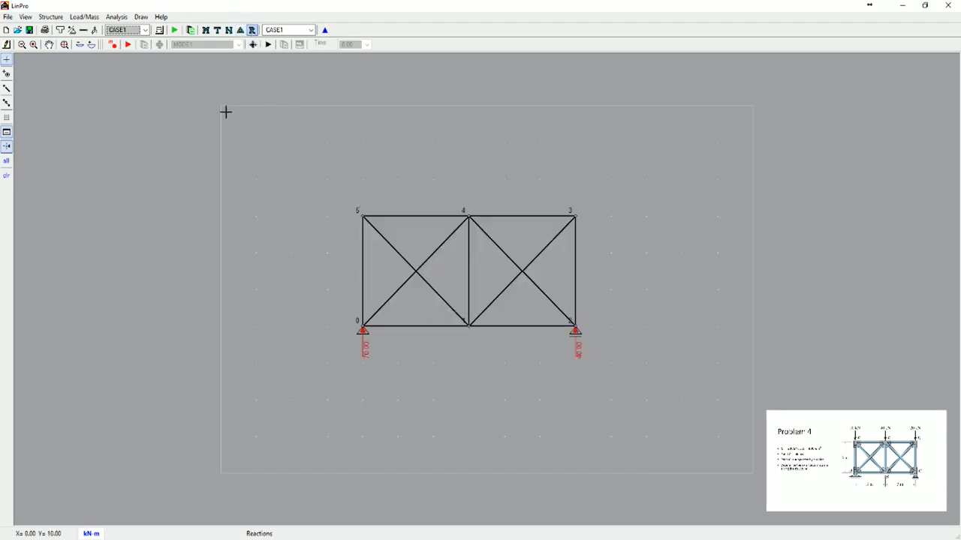
click(206, 30)
click(217, 31)
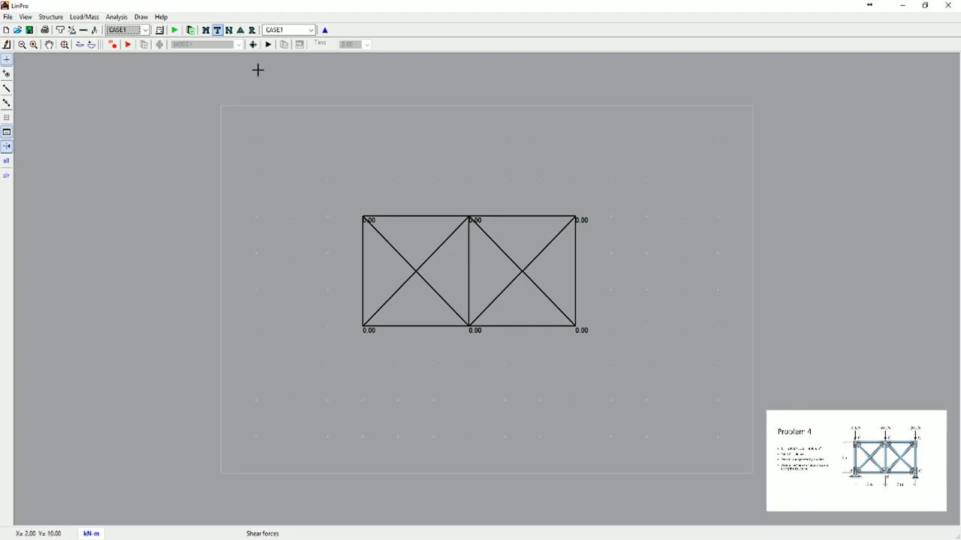
click(205, 30)
click(216, 32)
click(229, 30)
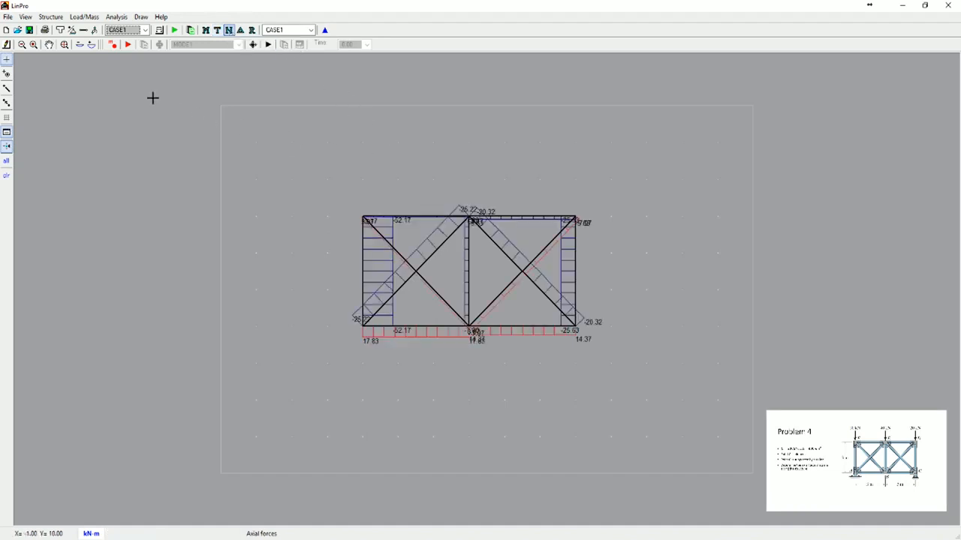
- Enlarge the ordinates of the axial force diagram and reduce them slightly so that the member forces can be read
click(91, 45)
click(91, 45)
click(91, 45)
click(91, 45)
click(91, 45)
click(90, 45)
click(91, 45)
click(91, 45)
click(91, 45)
click(90, 45)
click(91, 45)
click(91, 45)
click(91, 45)
click(90, 45)
click(90, 45)
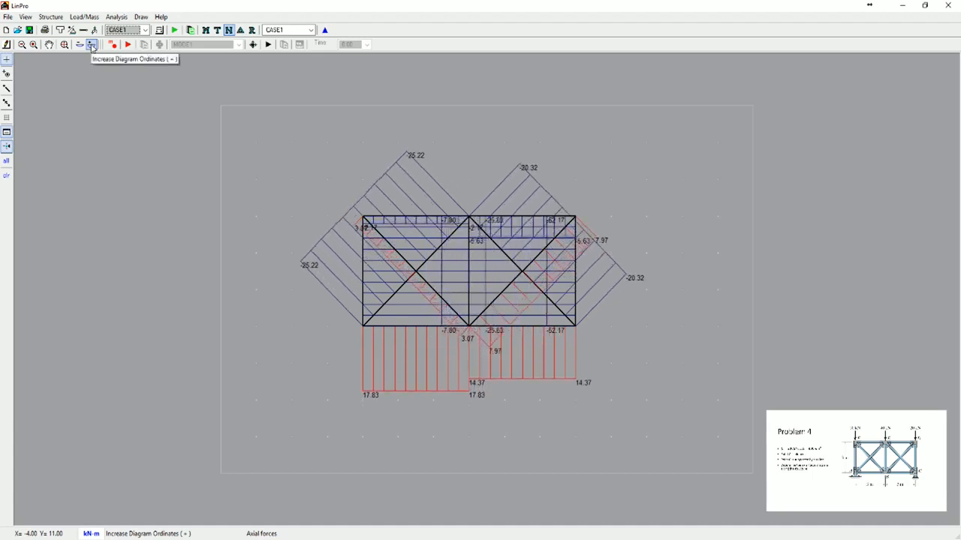
click(91, 45)
click(91, 45)
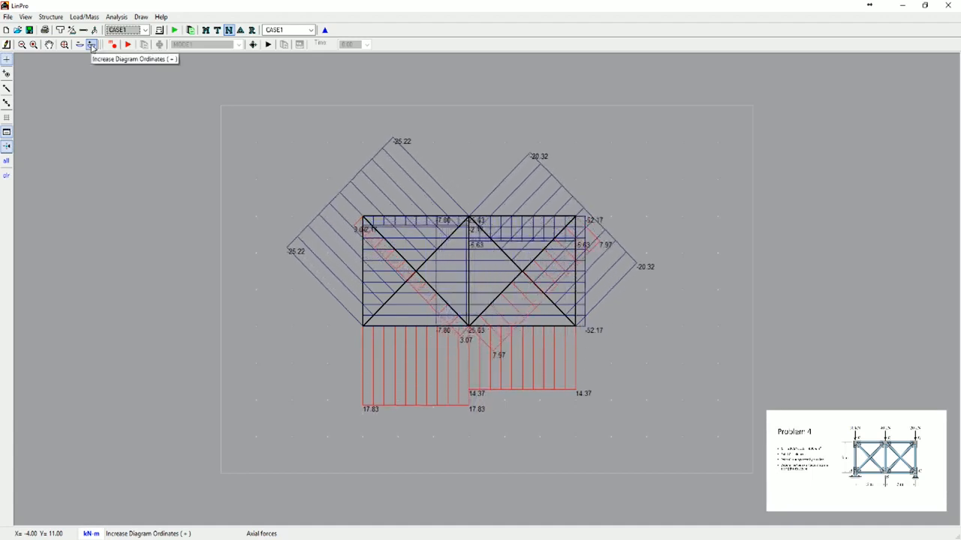
click(90, 45)
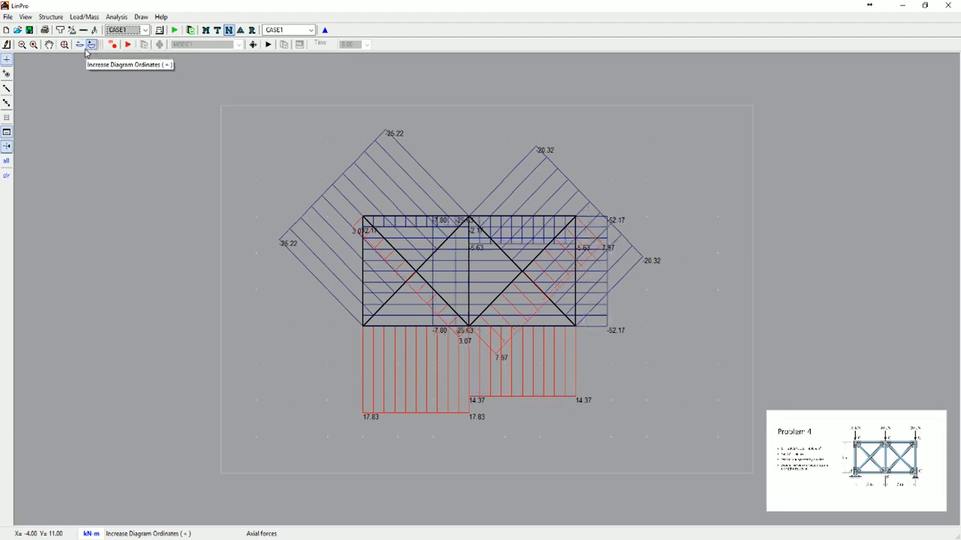
click(81, 46)
click(83, 47)
click(82, 47)
click(84, 48)
click(84, 49)
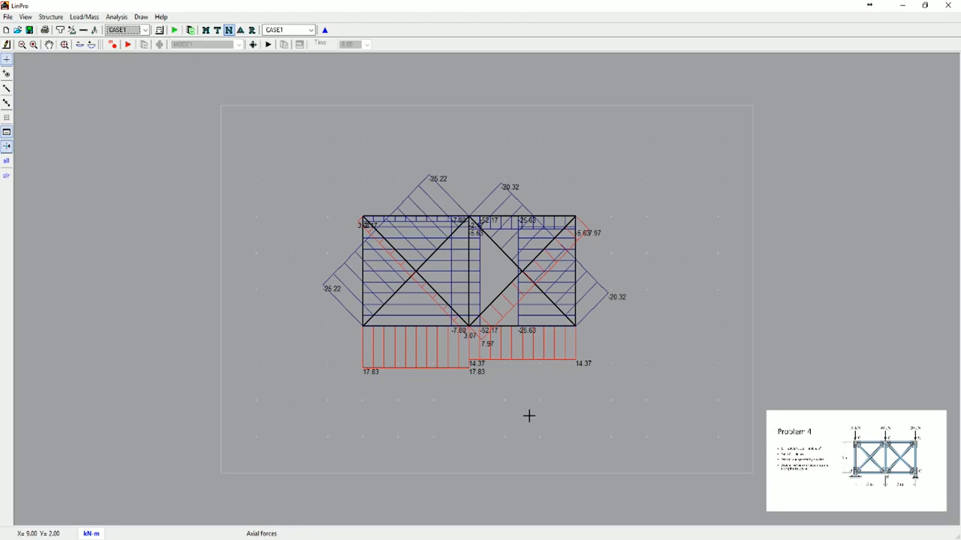